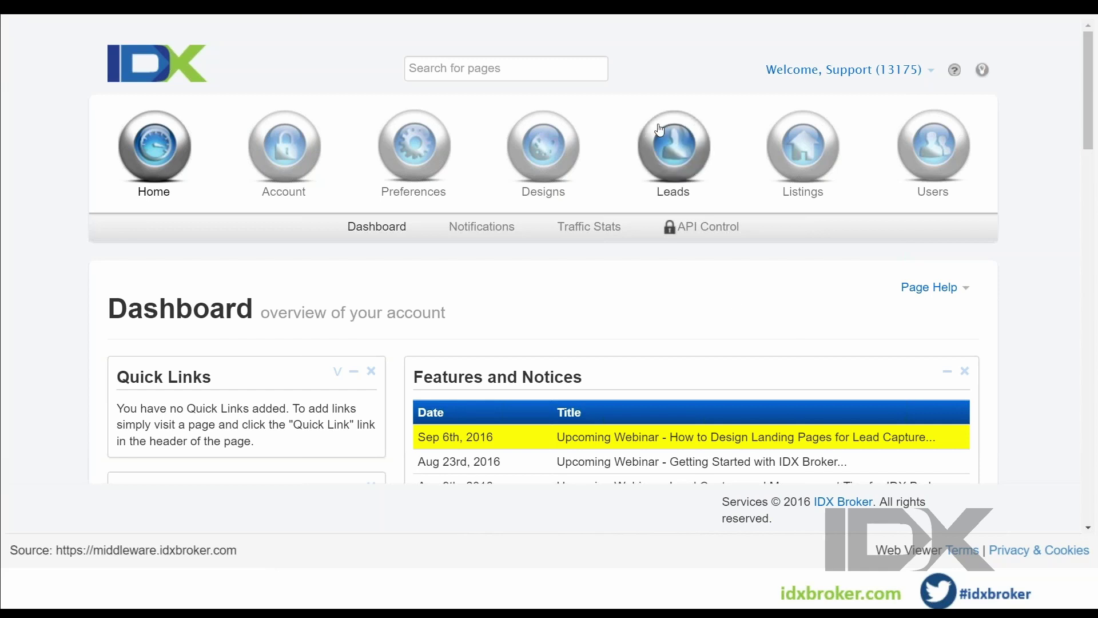
Open the advanced view of the Lead Registration Preferences
left_click(678, 157)
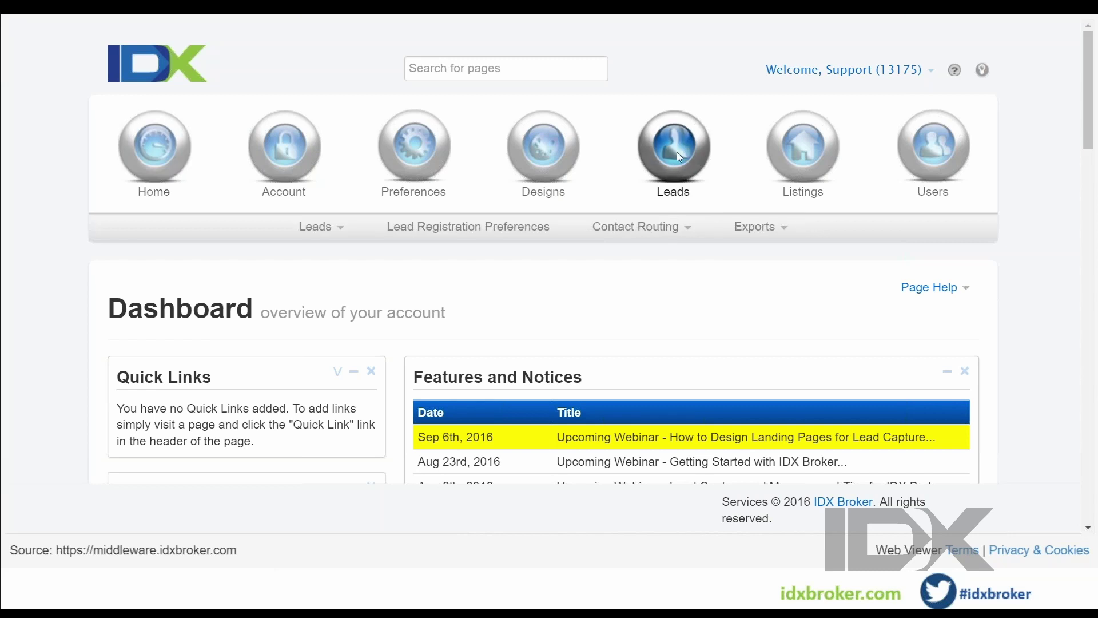
left_click(478, 237)
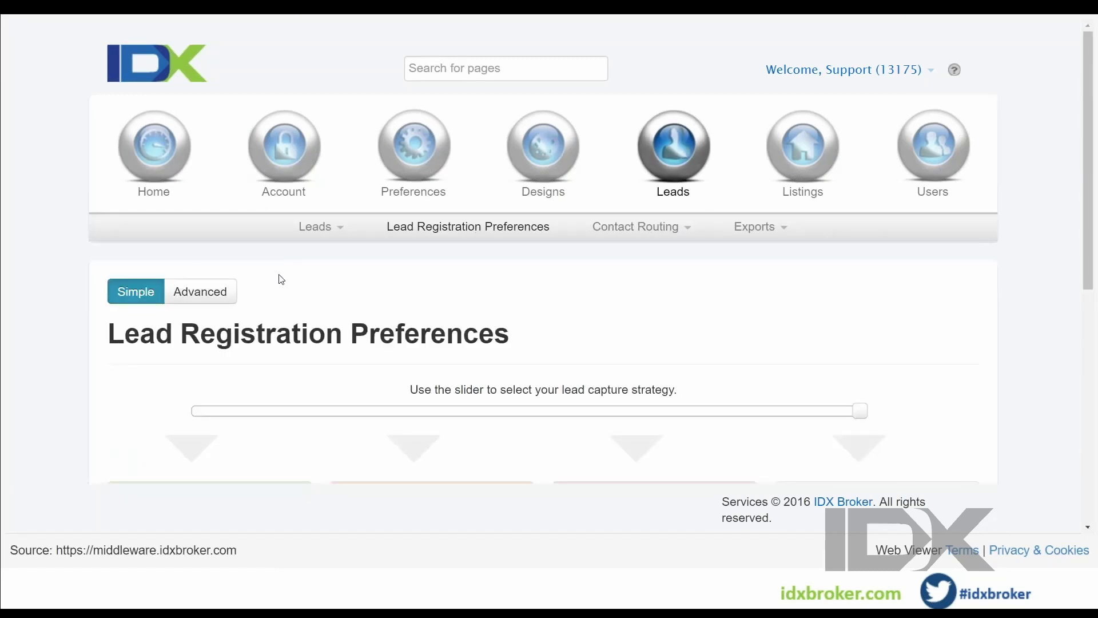
scroll(202, 292, "down", 2)
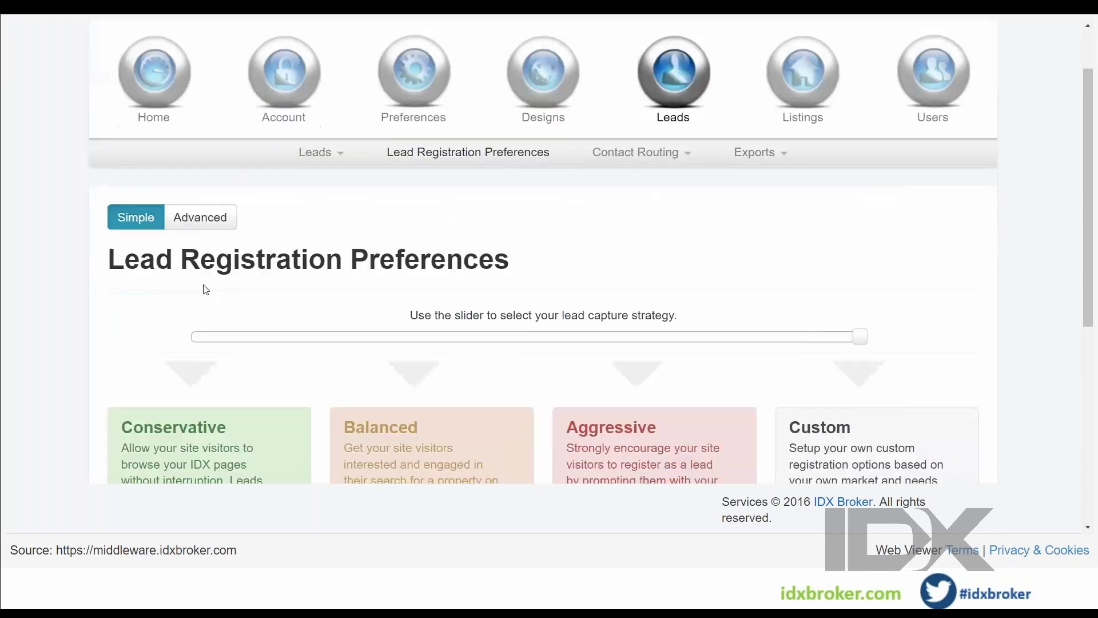
left_click(204, 222)
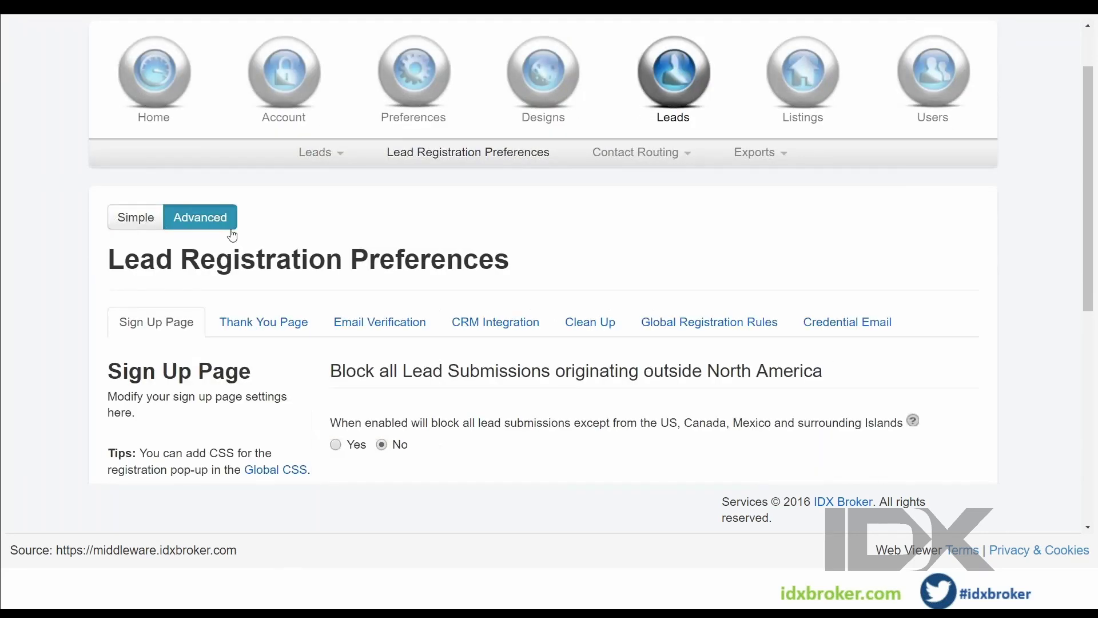
Enable the captcha on lead registration in the Sign Up Page settings
scroll(188, 241, "down", 2)
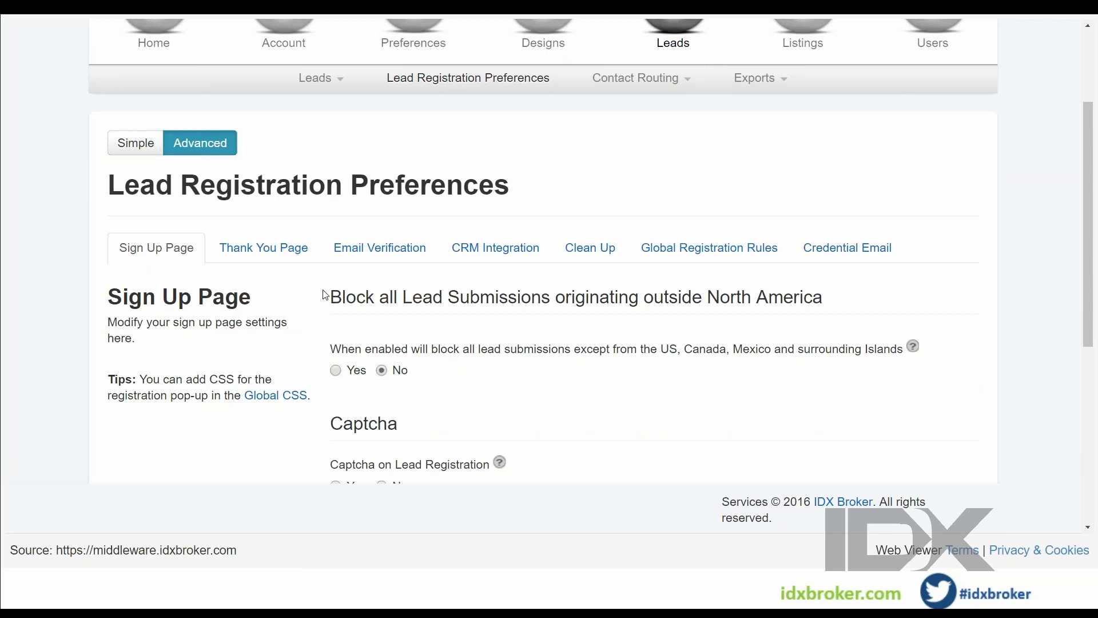
scroll(323, 292, "down", 2)
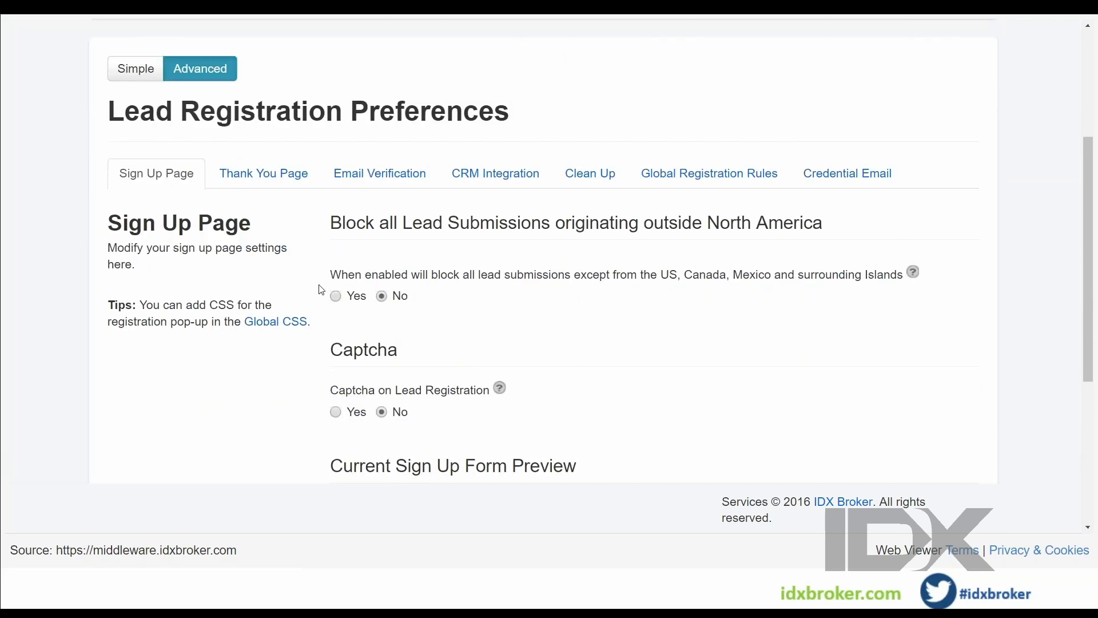
scroll(320, 281, "down", 2)
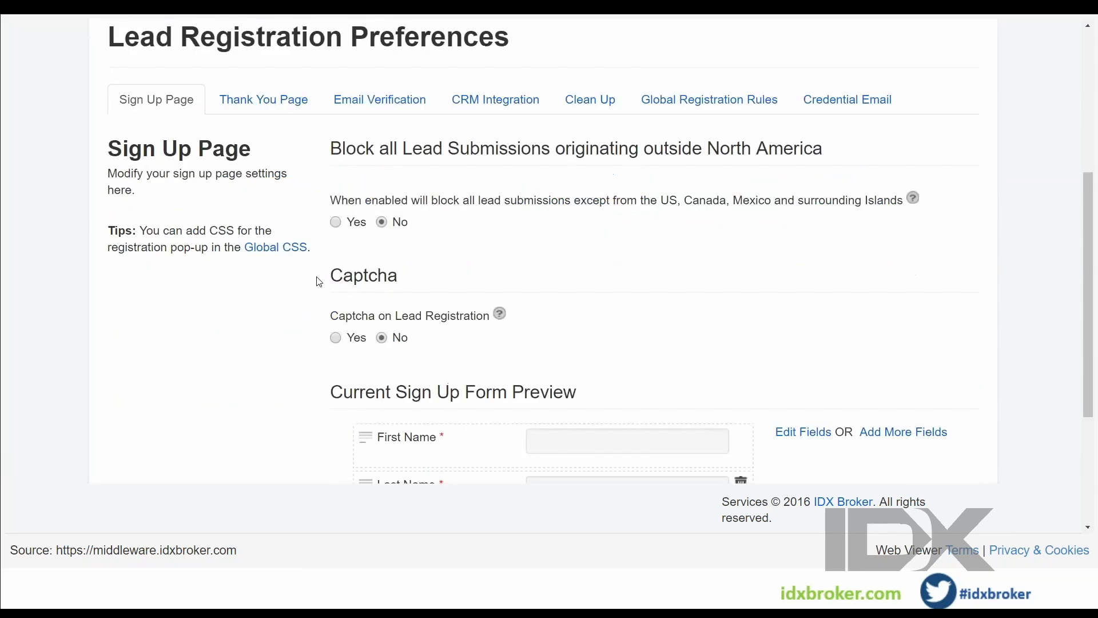
scroll(319, 282, "down", 2)
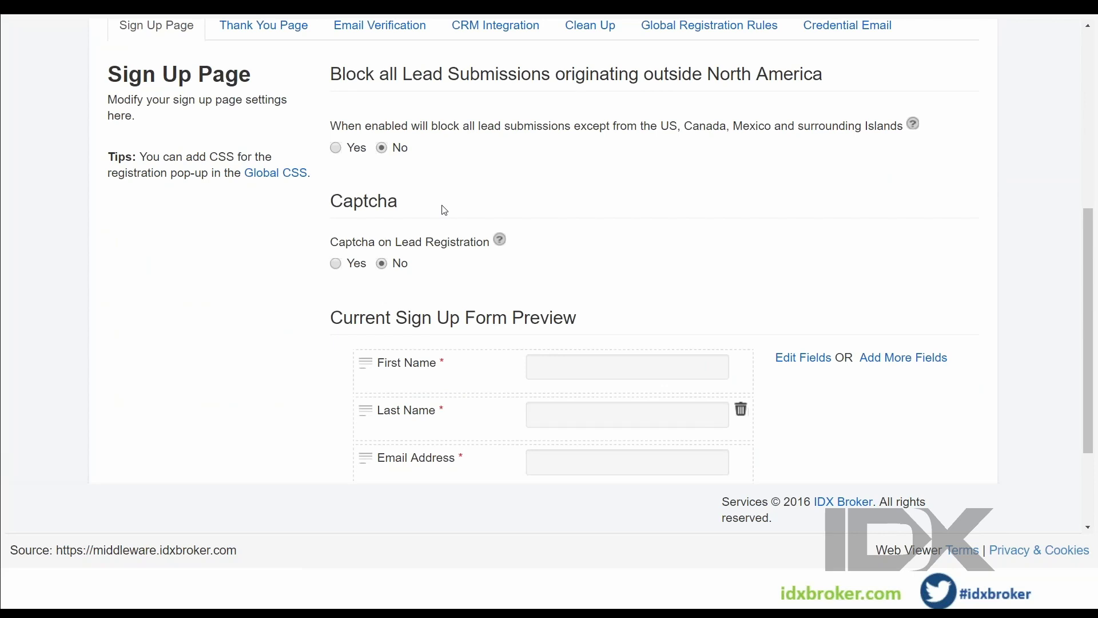
left_click(337, 265)
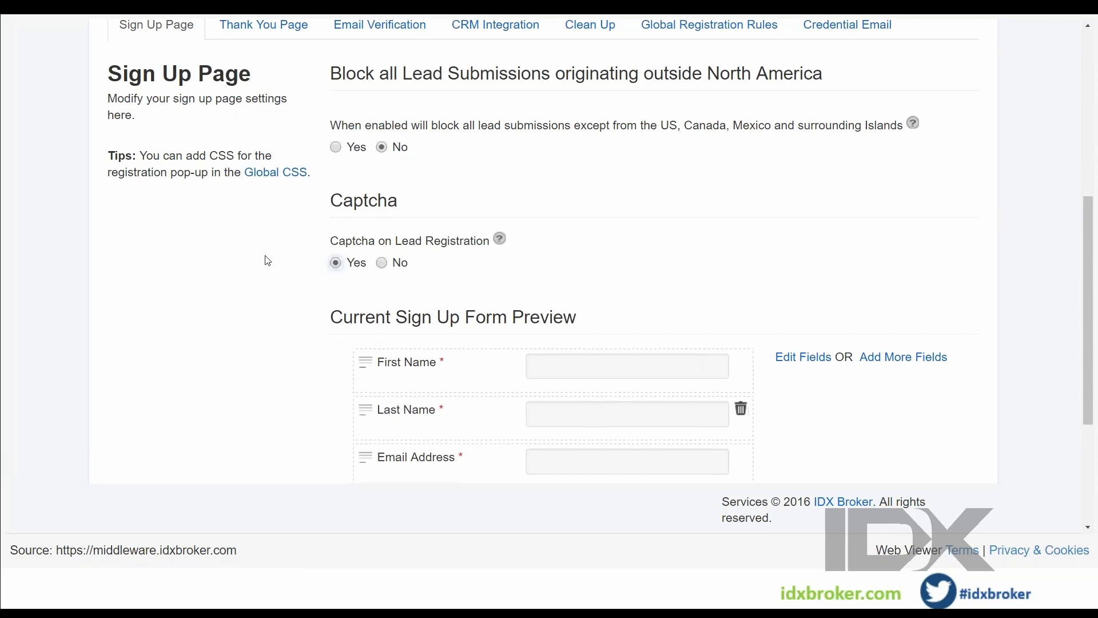
Add a Phone field to the sign up form as an optional, non-required field
scroll(267, 261, "down", 3)
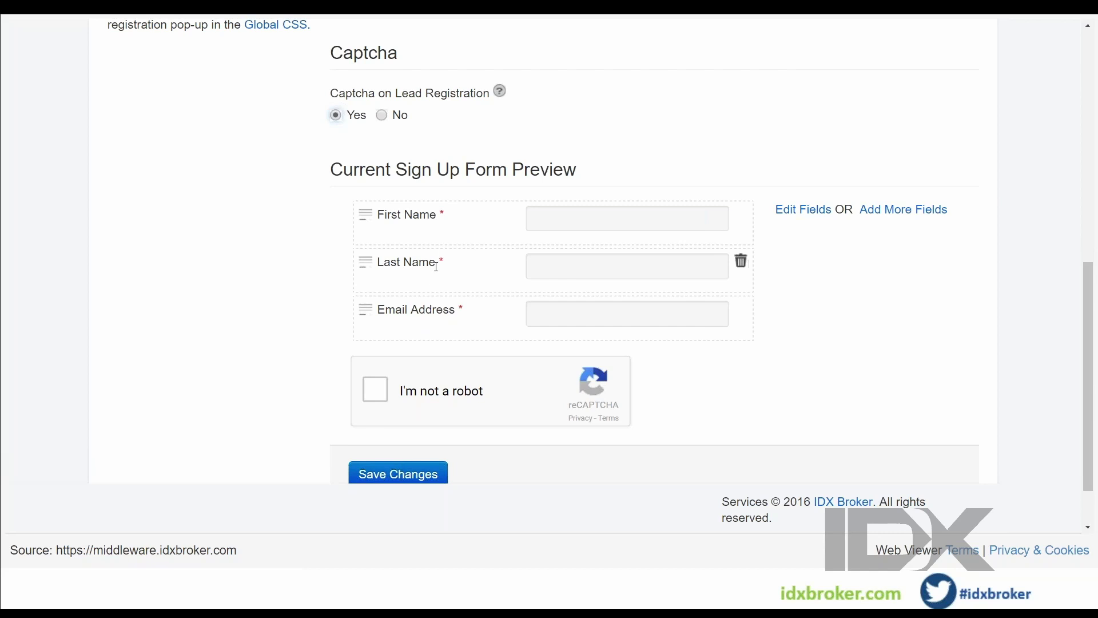
left_click(900, 214)
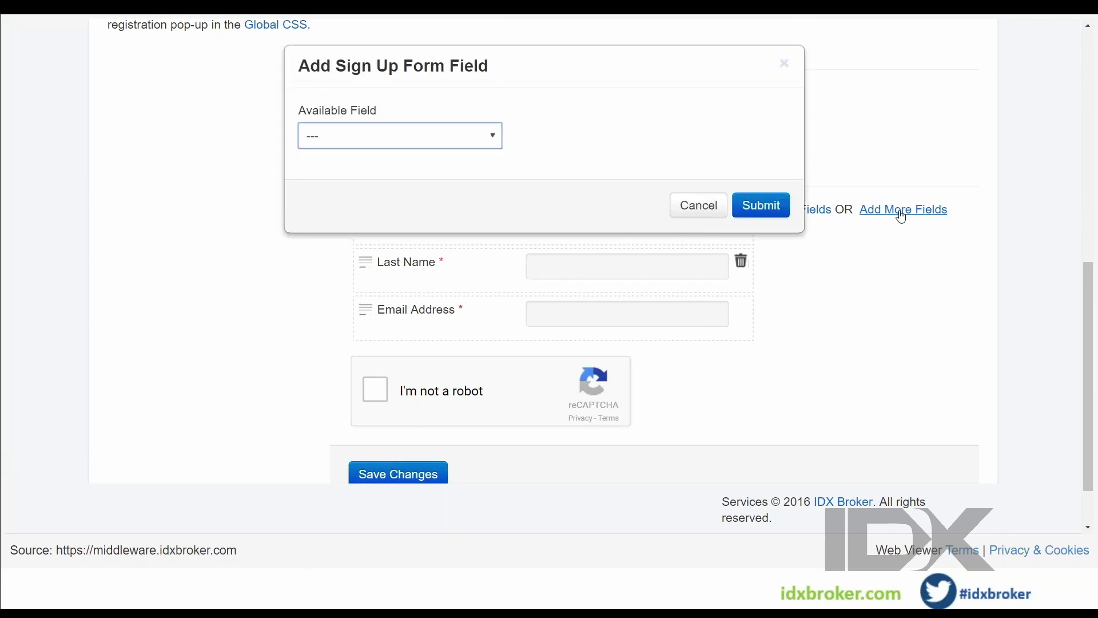
left_click(494, 143)
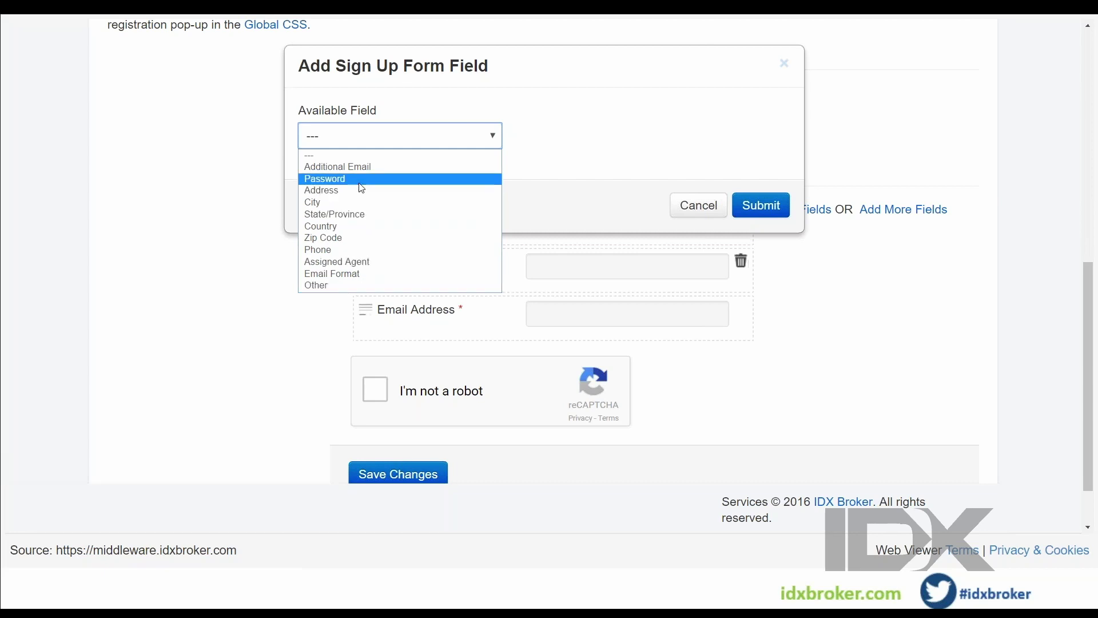
left_click(328, 250)
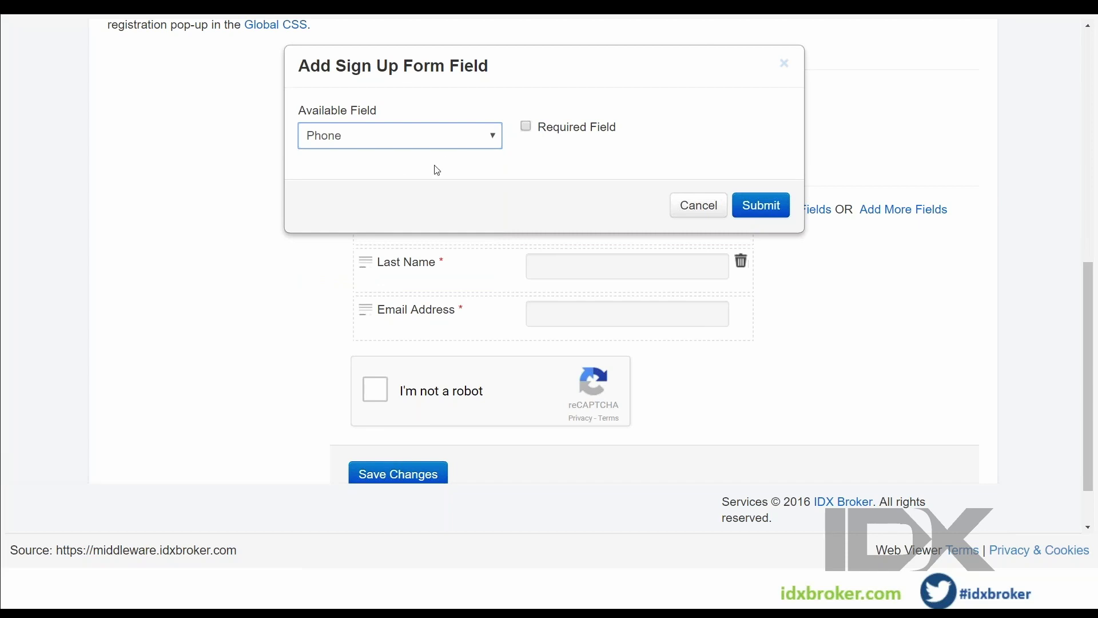
left_click(528, 129)
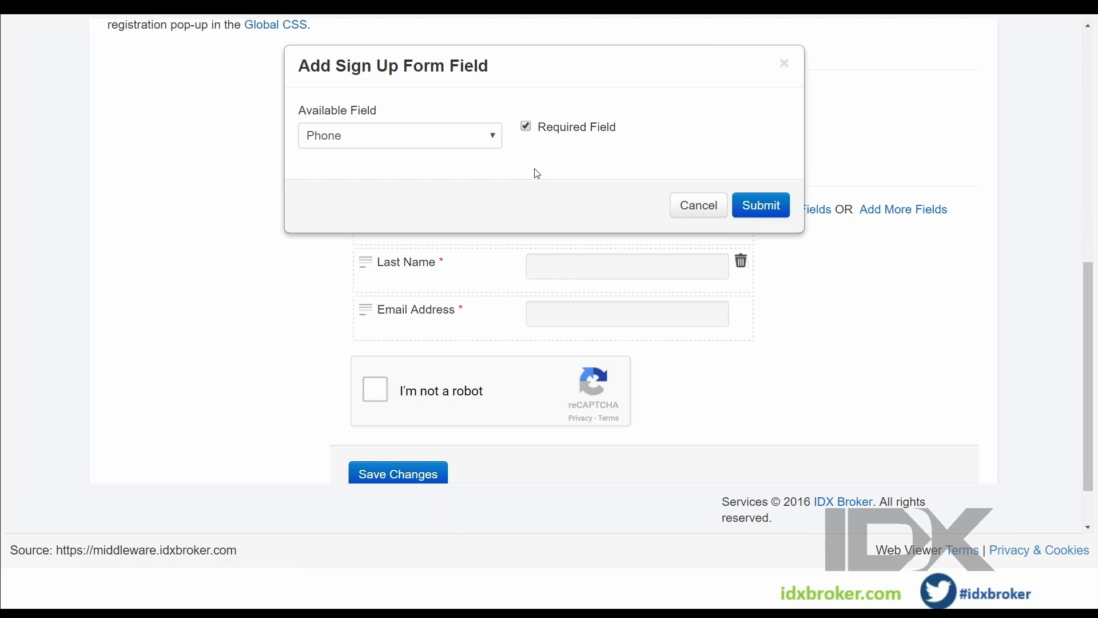
left_click(526, 127)
left_click(756, 216)
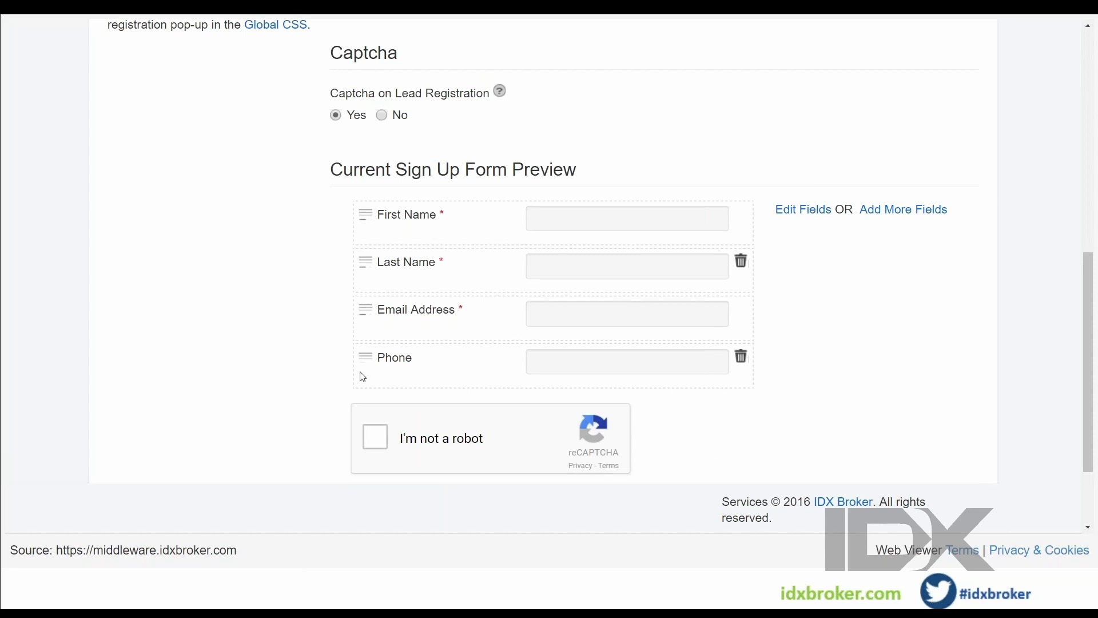
Move the Phone field above Email Address in the sign up form and save the sign up settings
left_click_drag(370, 342, 373, 303)
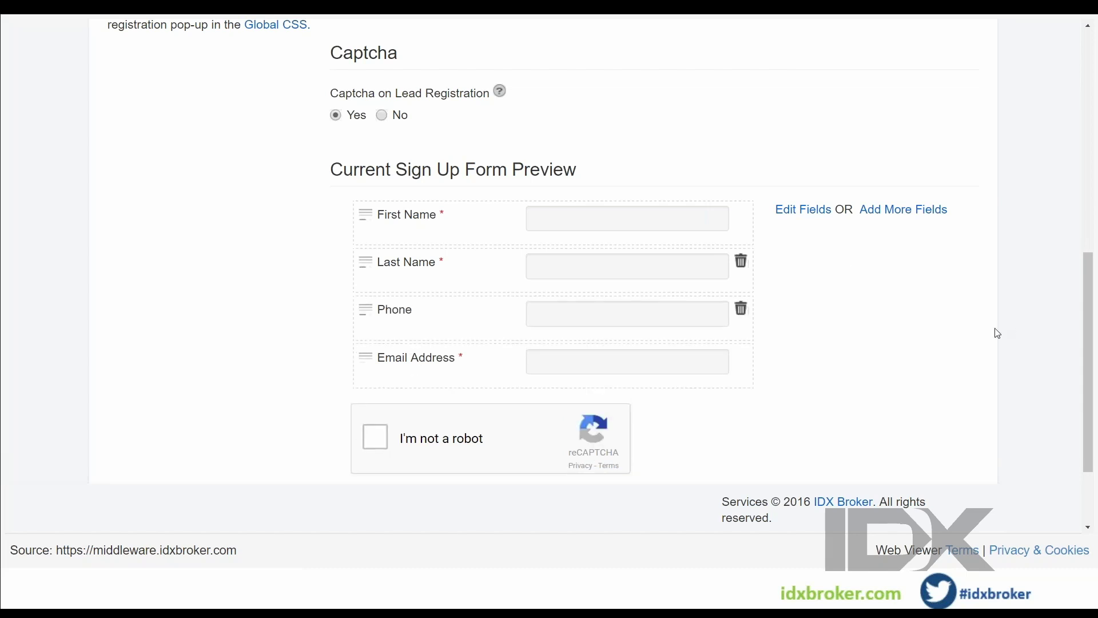
scroll(992, 335, "down", 2)
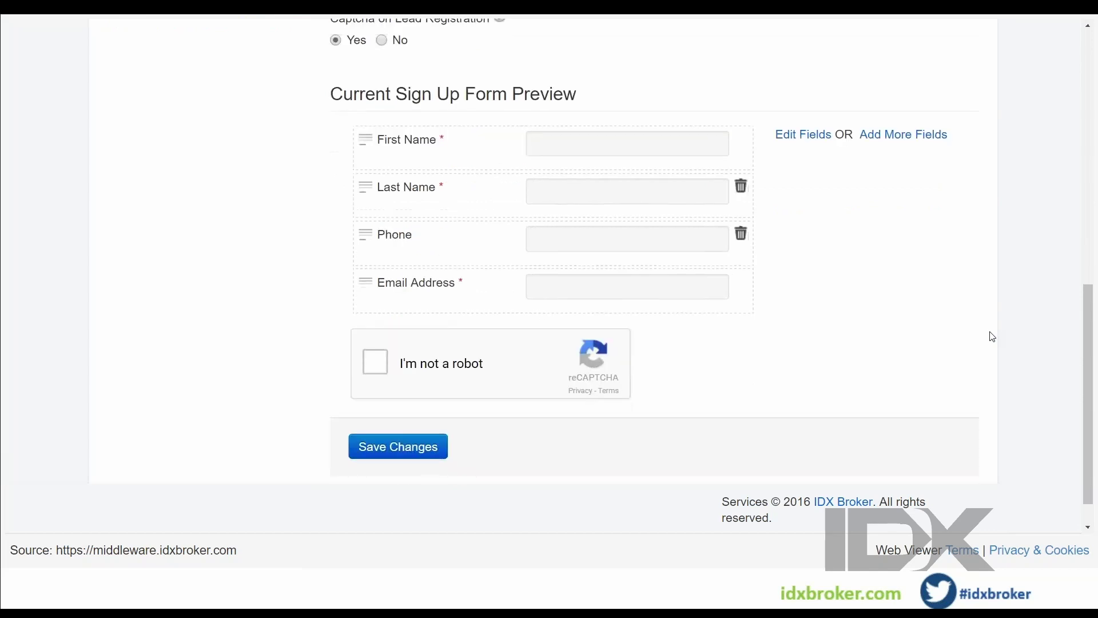
scroll(588, 413, "down", 1)
left_click(417, 413)
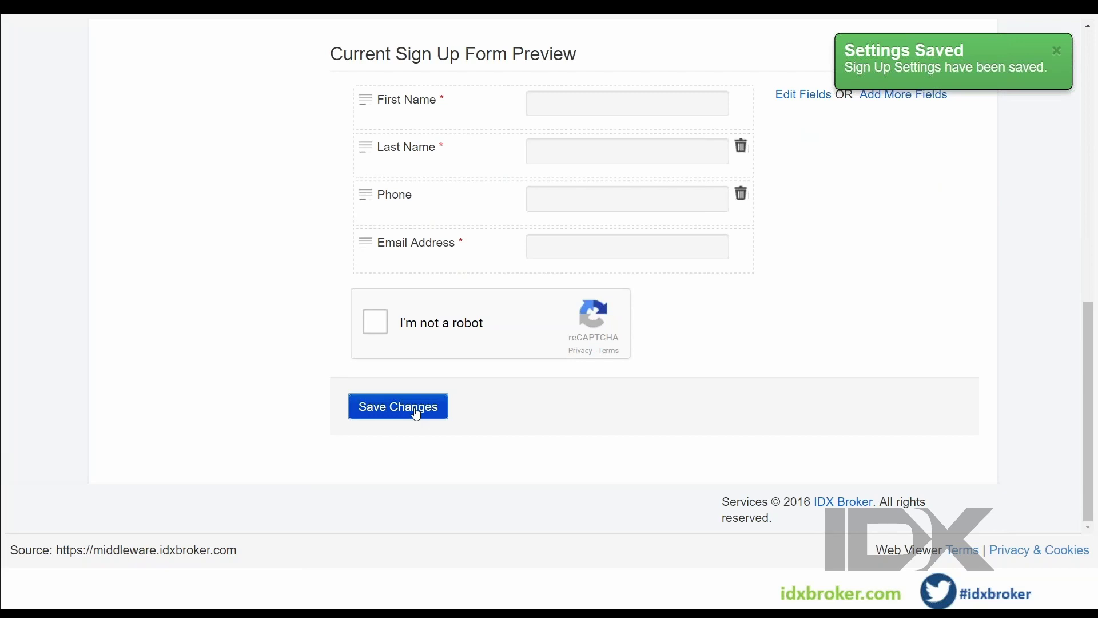
Open the page for creating a new saved link in the Preferences section
scroll(827, 408, "up", 3)
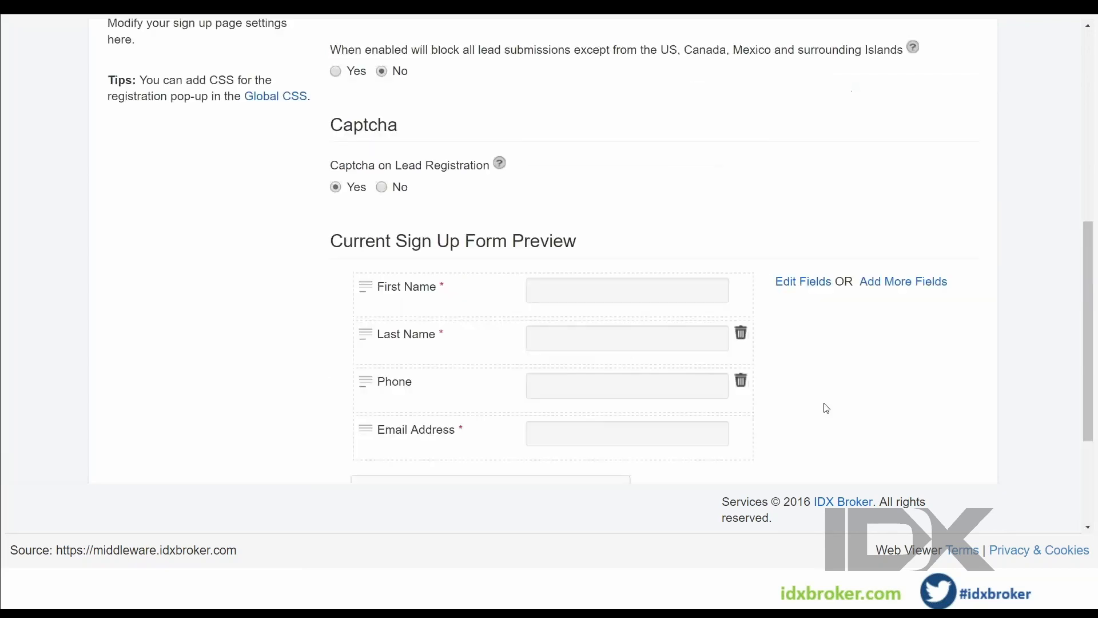
scroll(827, 409, "up", 7)
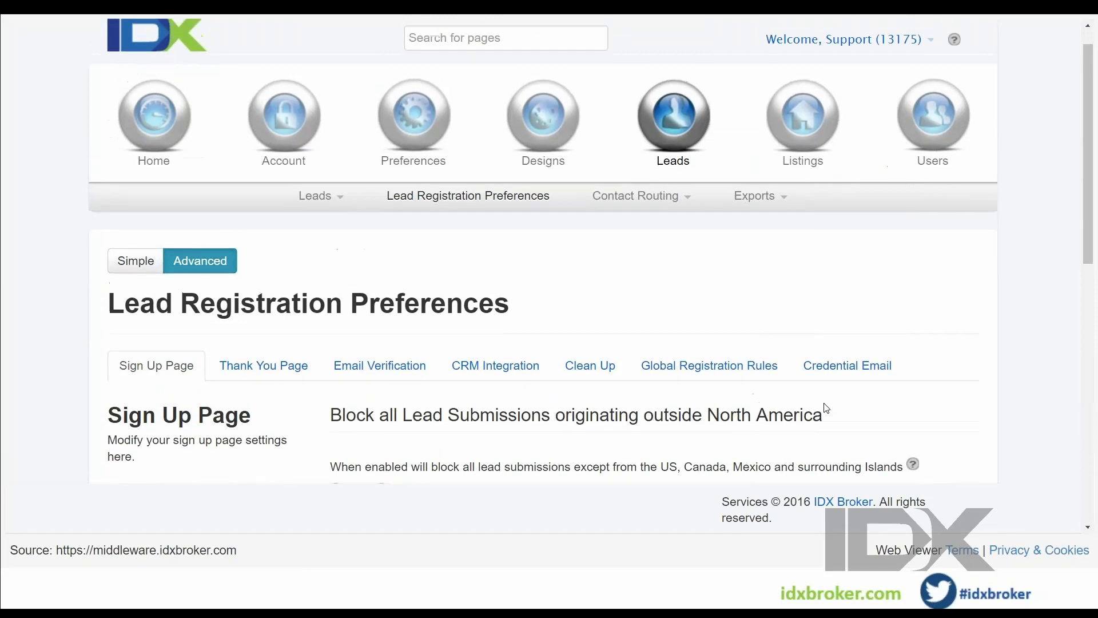
scroll(827, 408, "up", 1)
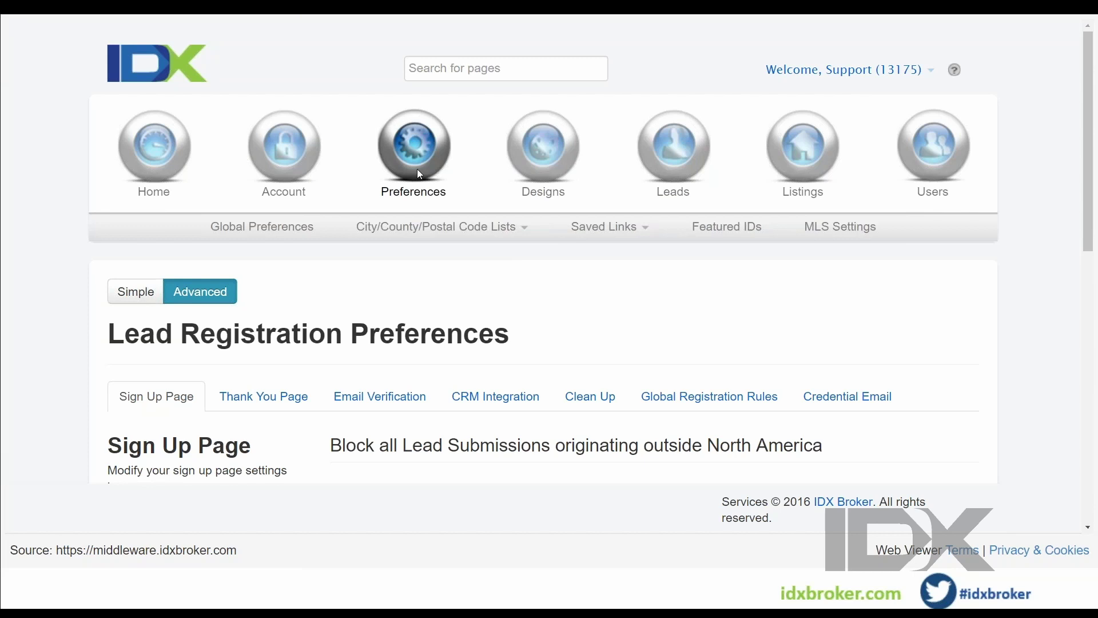
left_click(620, 232)
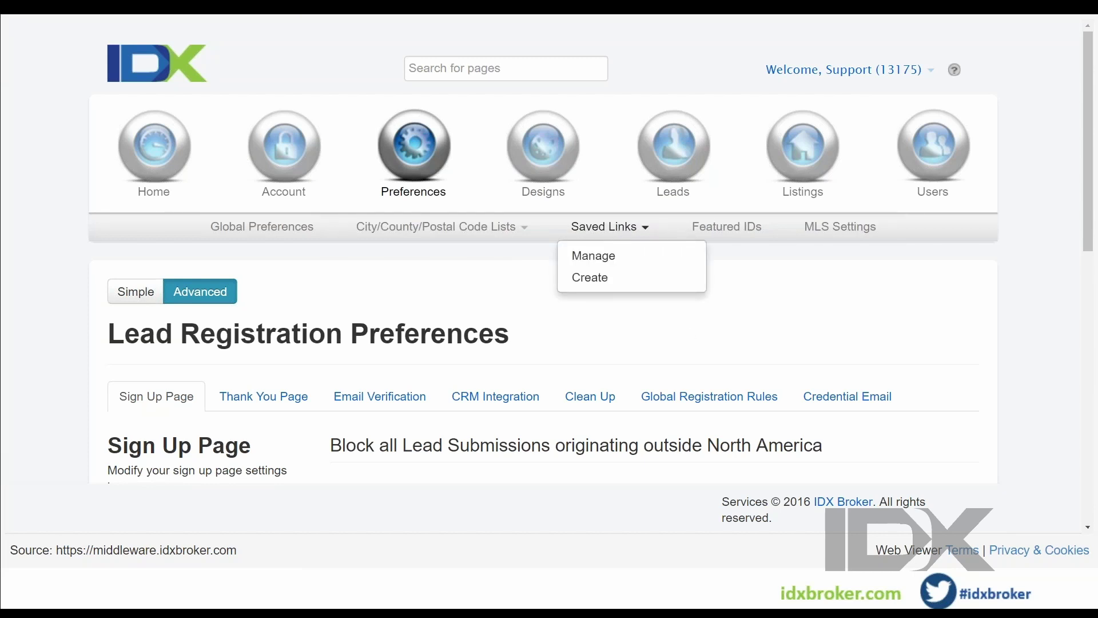
left_click(592, 278)
Choose Advanced Search as the saved link's search page and proceed to its criteria
scroll(661, 307, "down", 5)
scroll(662, 306, "down", 1)
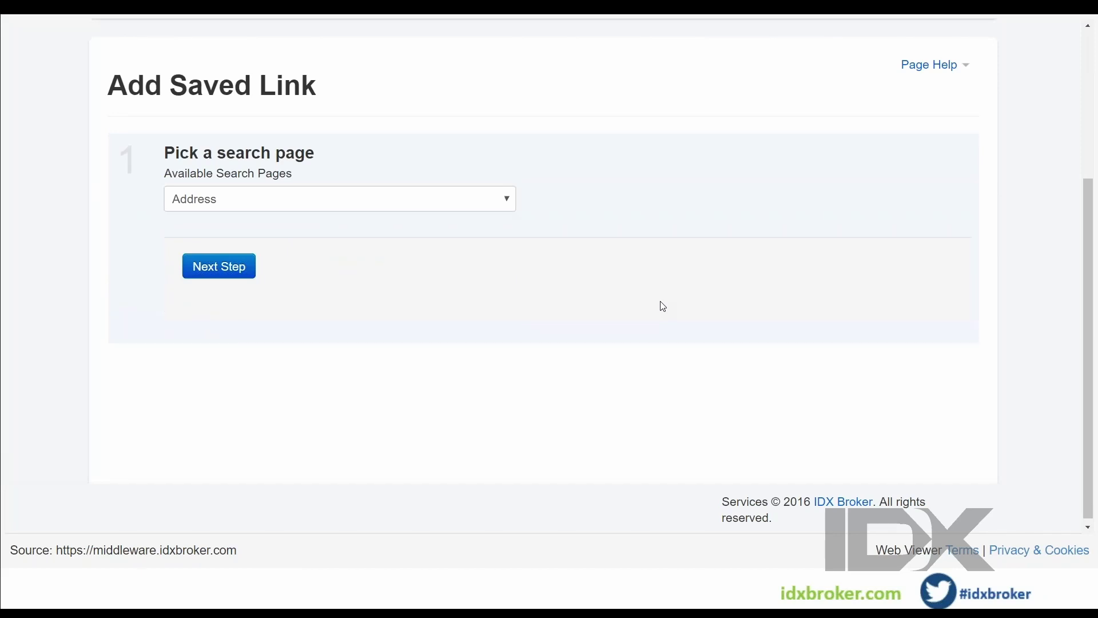
left_click(297, 199)
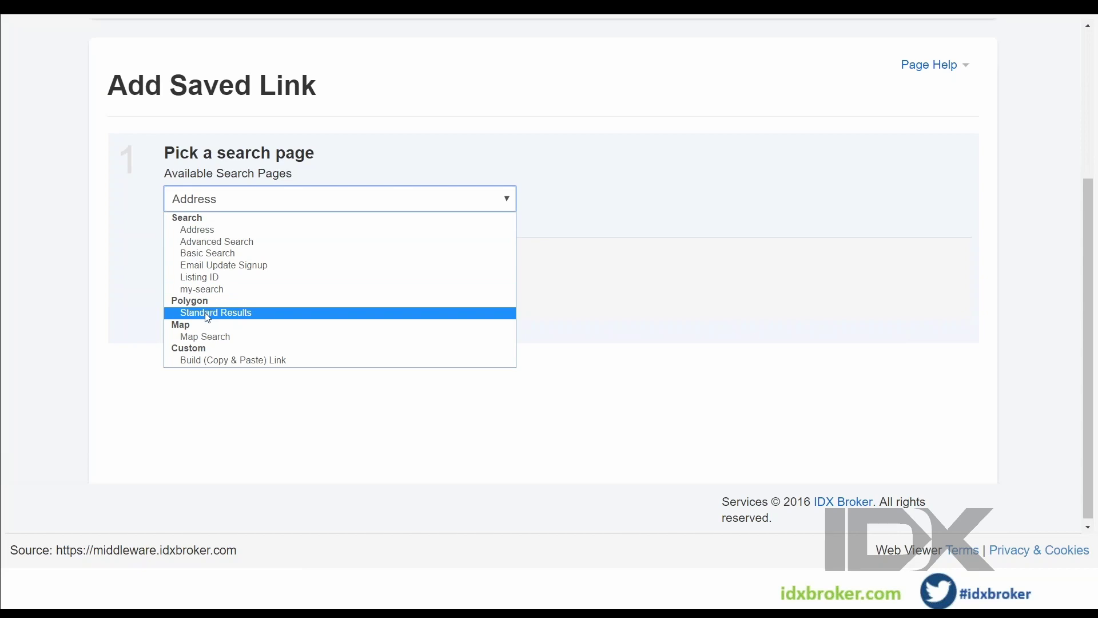
left_click(231, 243)
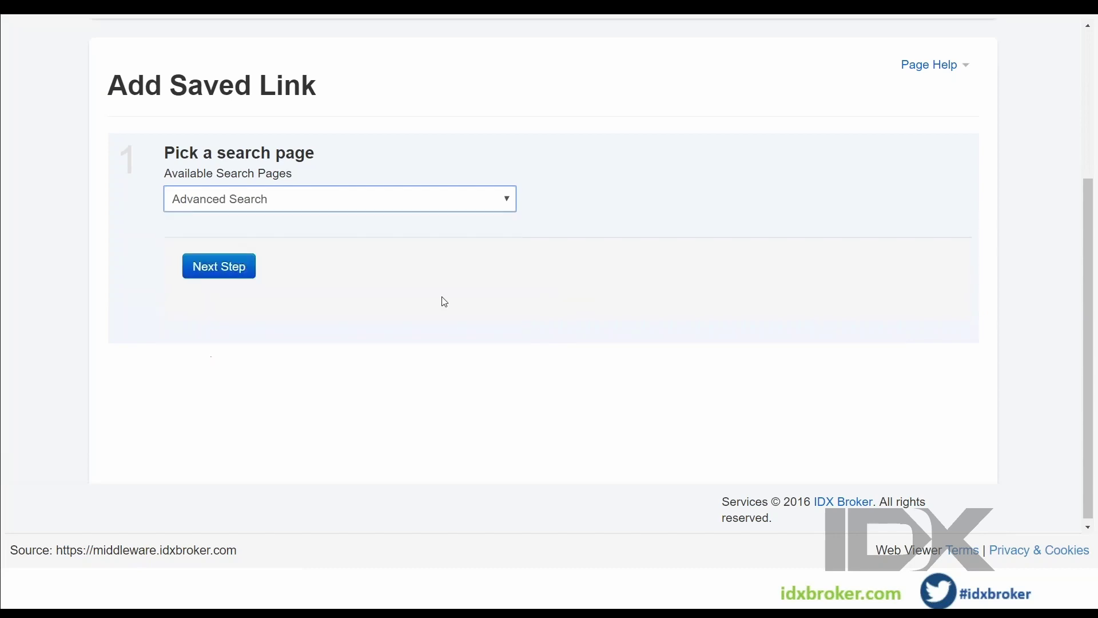
left_click(243, 273)
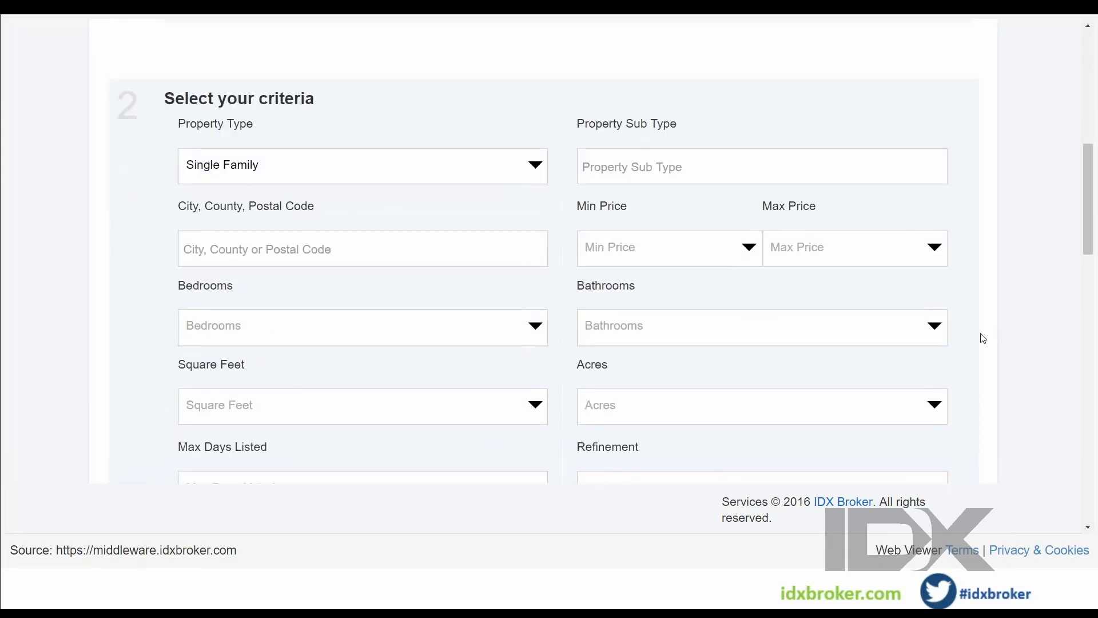
Set the saved link's minimum price to $500,000
left_click(623, 254)
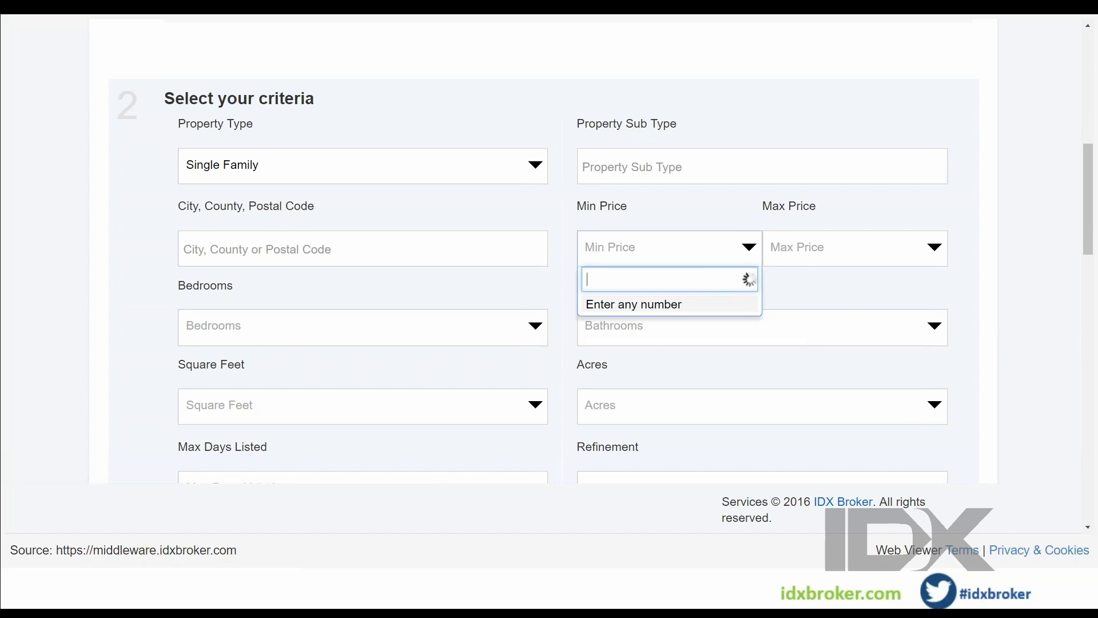
type("100")
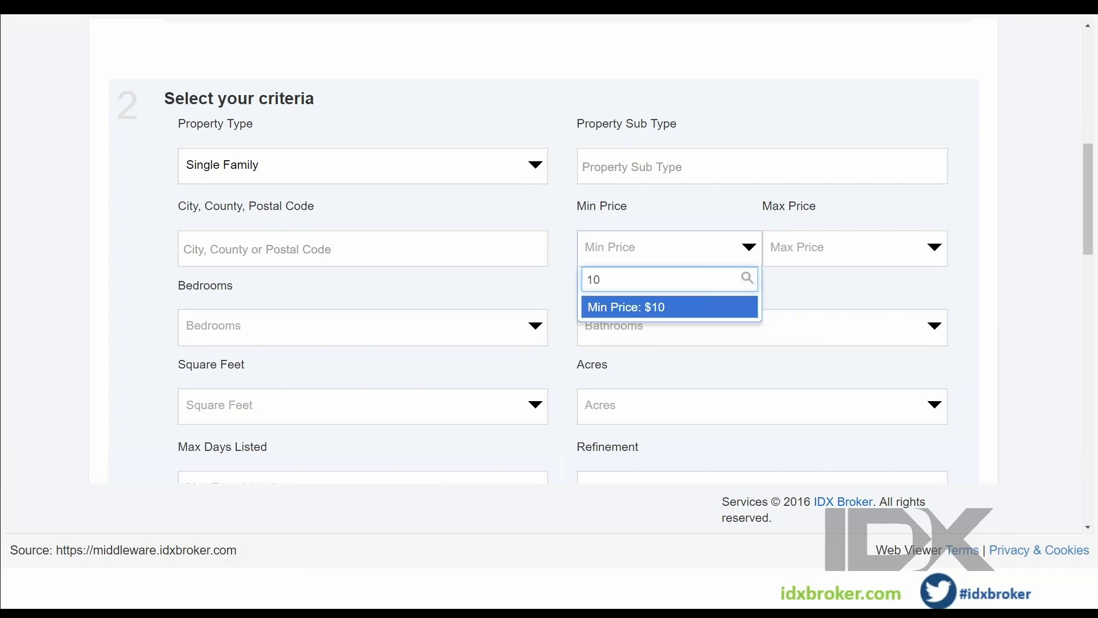
key("BackSpace")
key("BackSpace")
key("BackSpace")
type("500000")
left_click(655, 308)
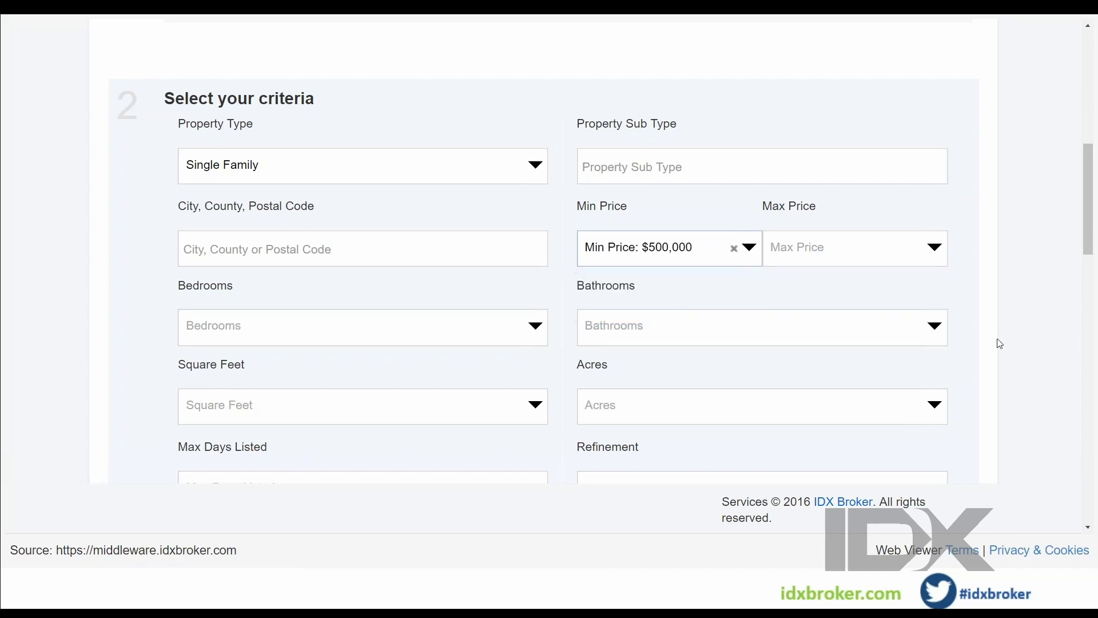
Select Multi-story as the Stories criterion for the saved link
scroll(1001, 345, "down", 4)
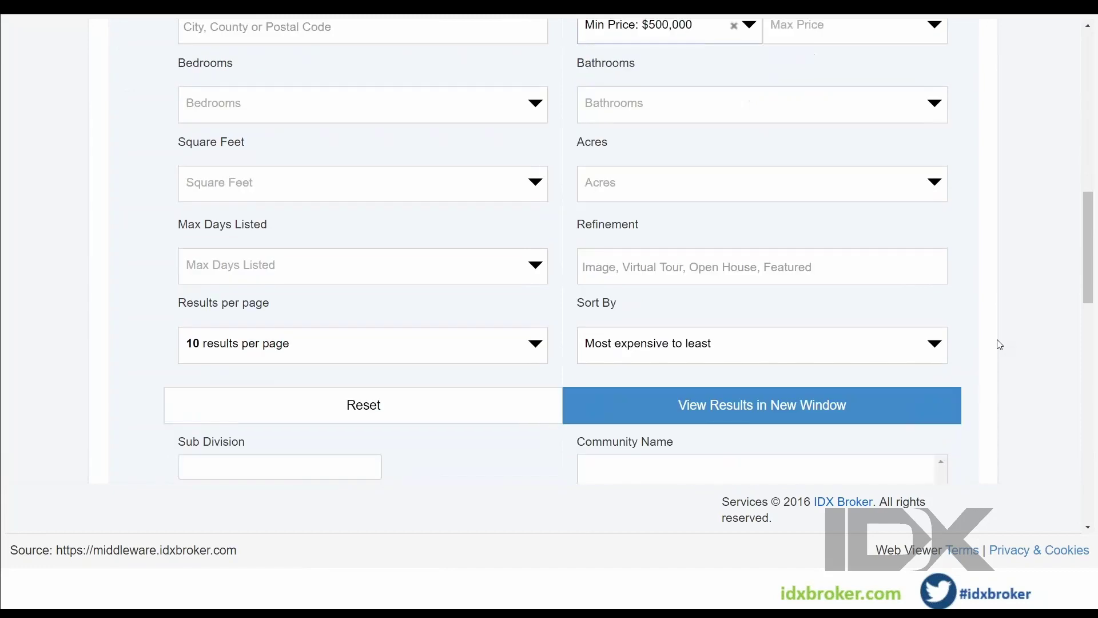
scroll(1000, 345, "down", 1)
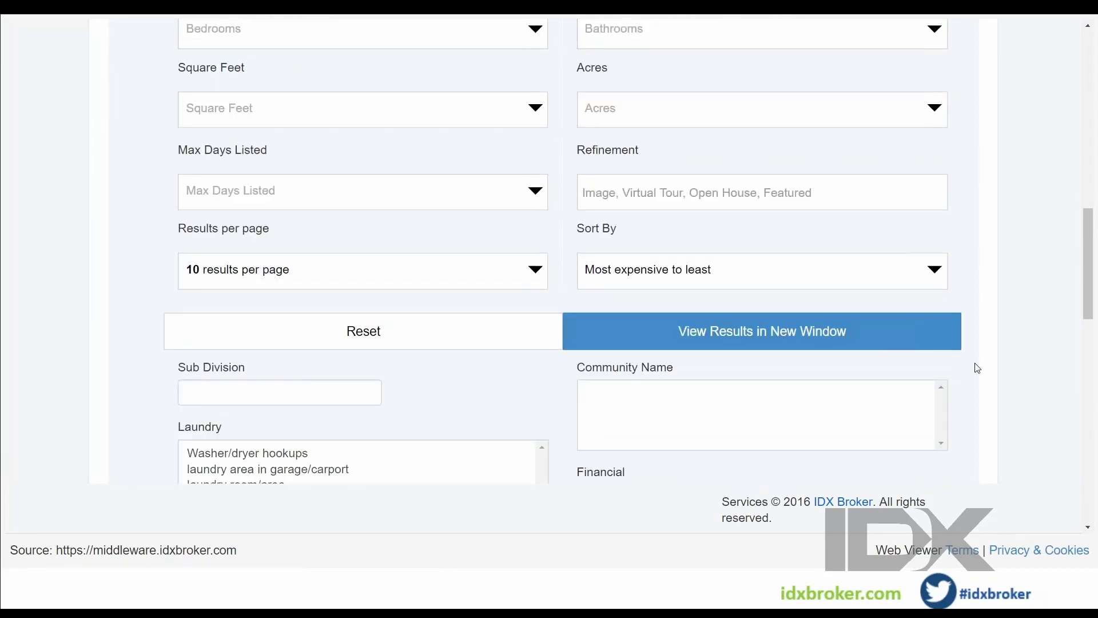
scroll(976, 365, "down", 1)
scroll(977, 368, "down", 2)
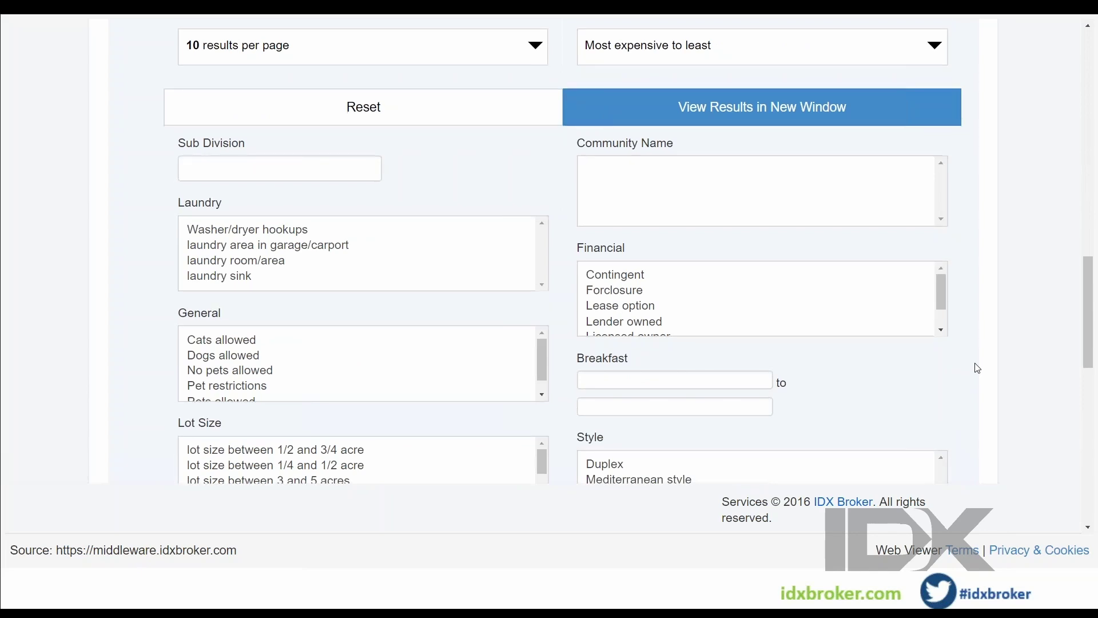
scroll(978, 368, "down", 1)
scroll(977, 367, "down", 2)
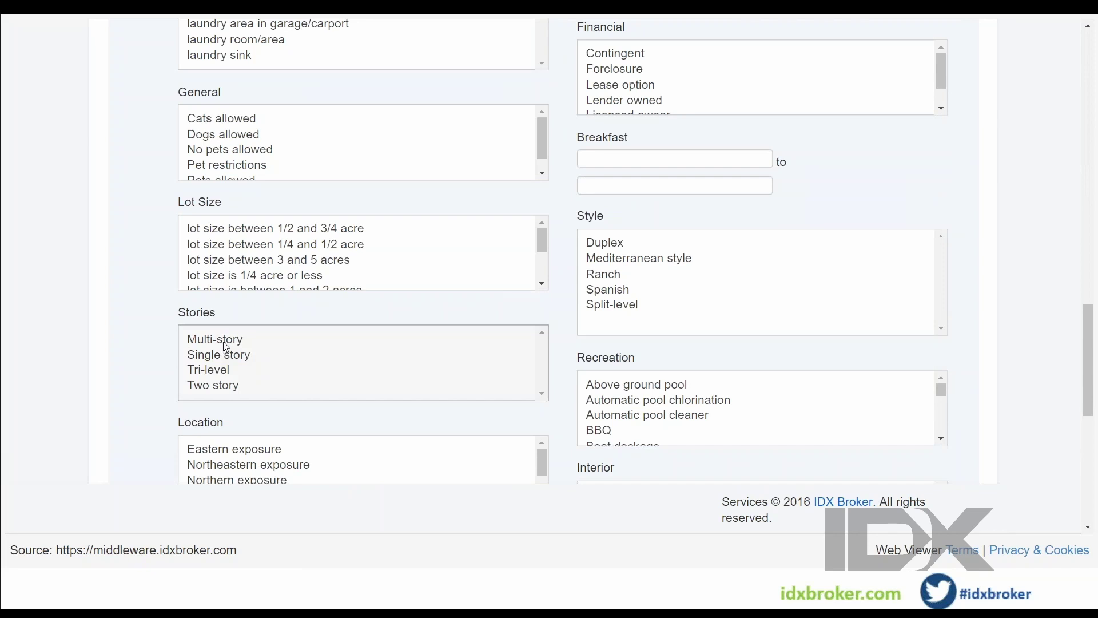
left_click(226, 343)
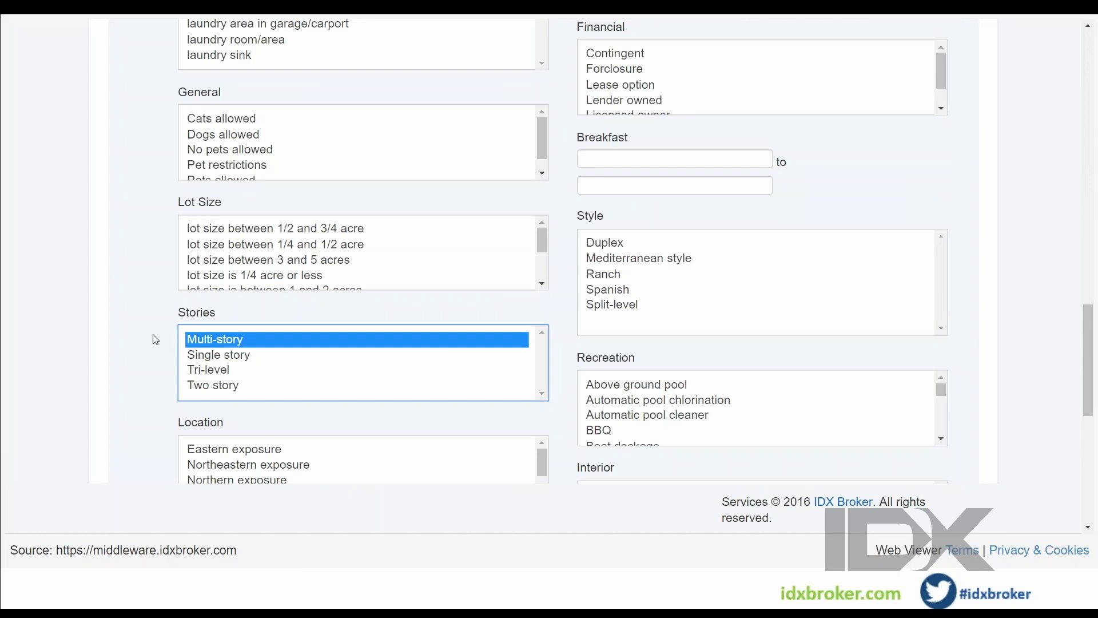
scroll(155, 340, "down", 3)
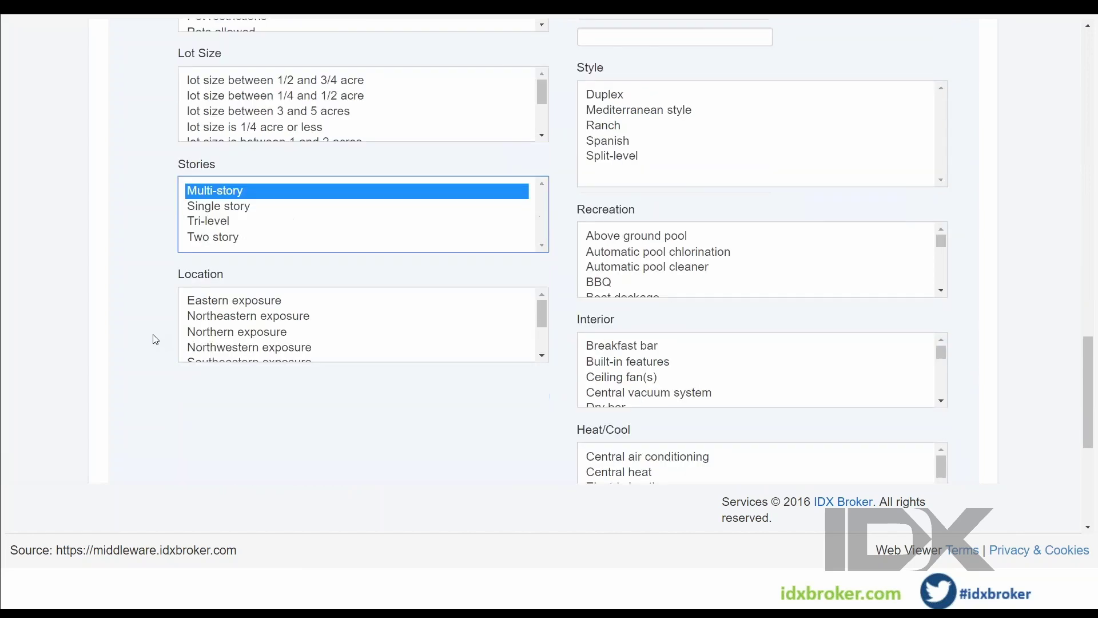
Proceed to the saved link's naming stage and set its page title to "luxury multistory homes"
scroll(156, 340, "down", 1)
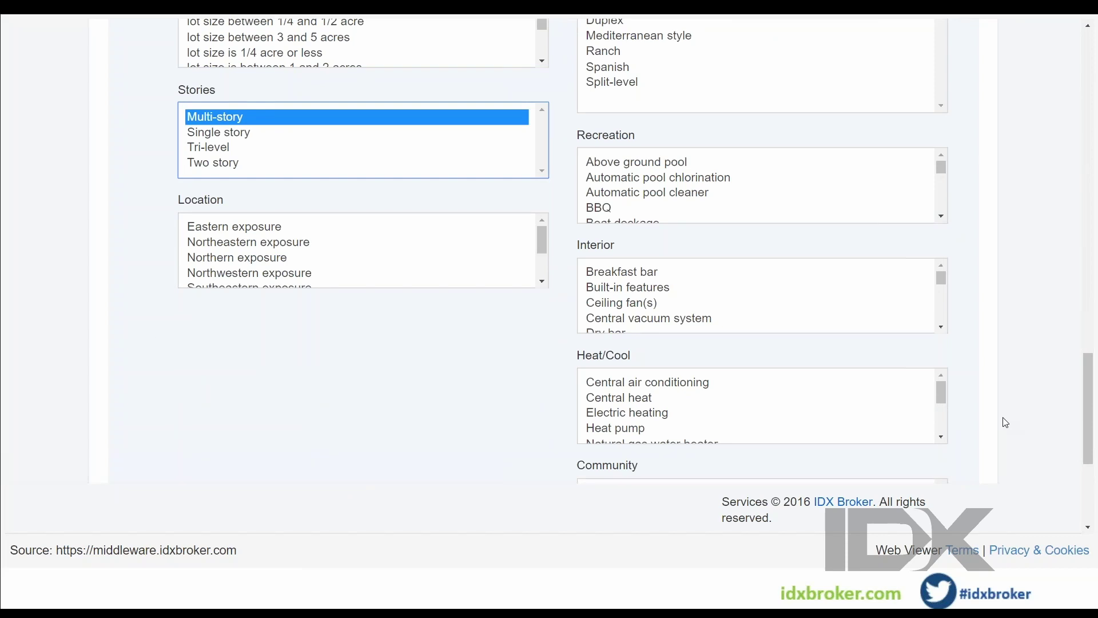
scroll(1005, 422, "down", 1)
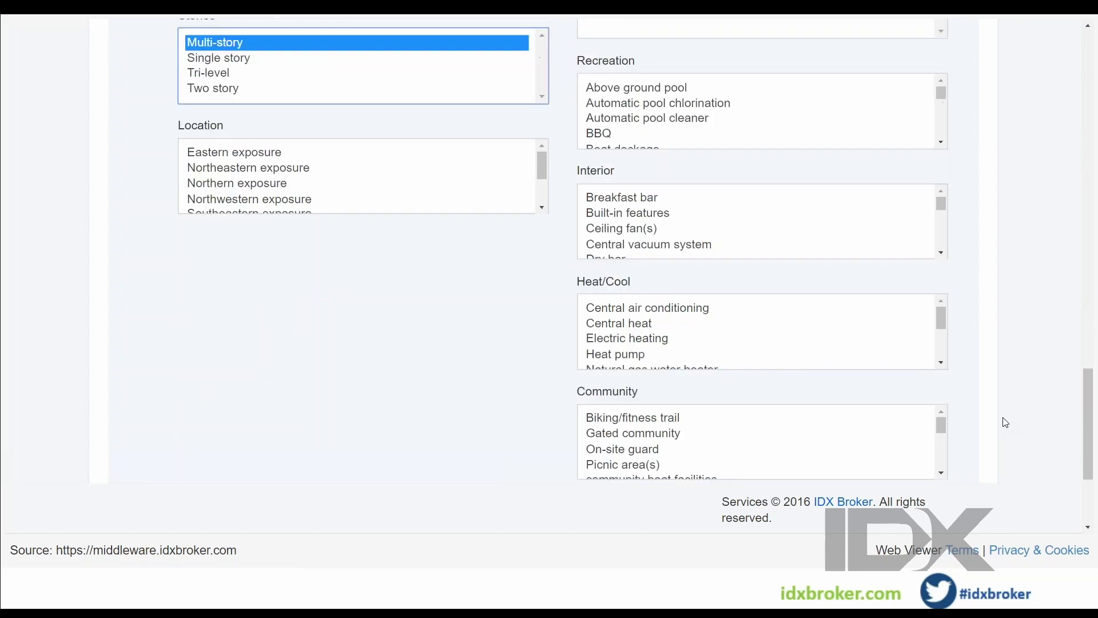
scroll(1005, 422, "down", 2)
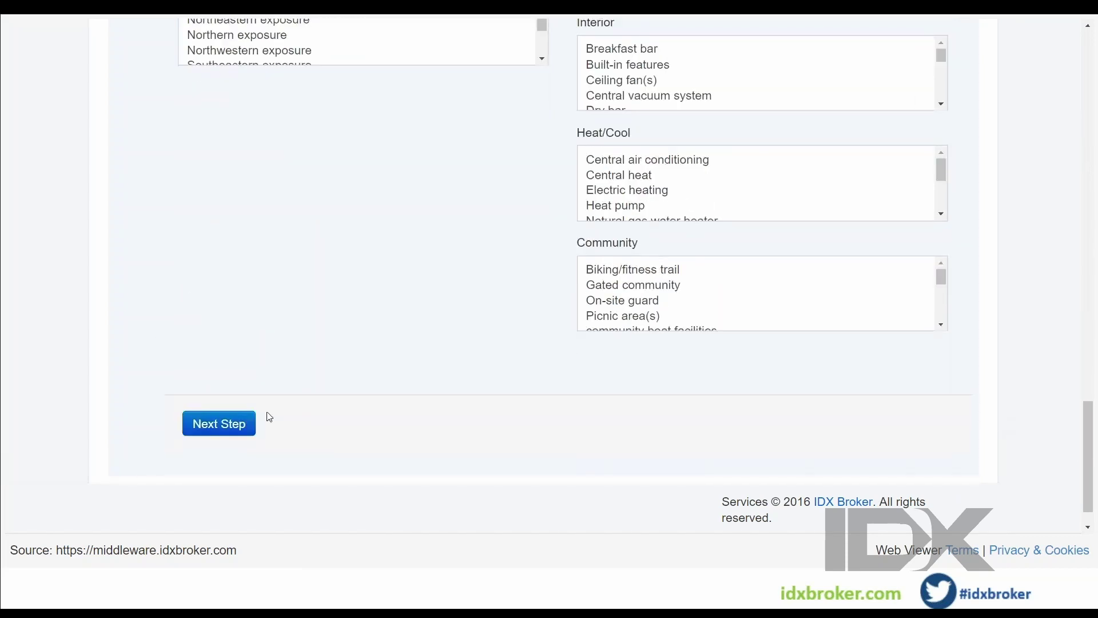
left_click(235, 430)
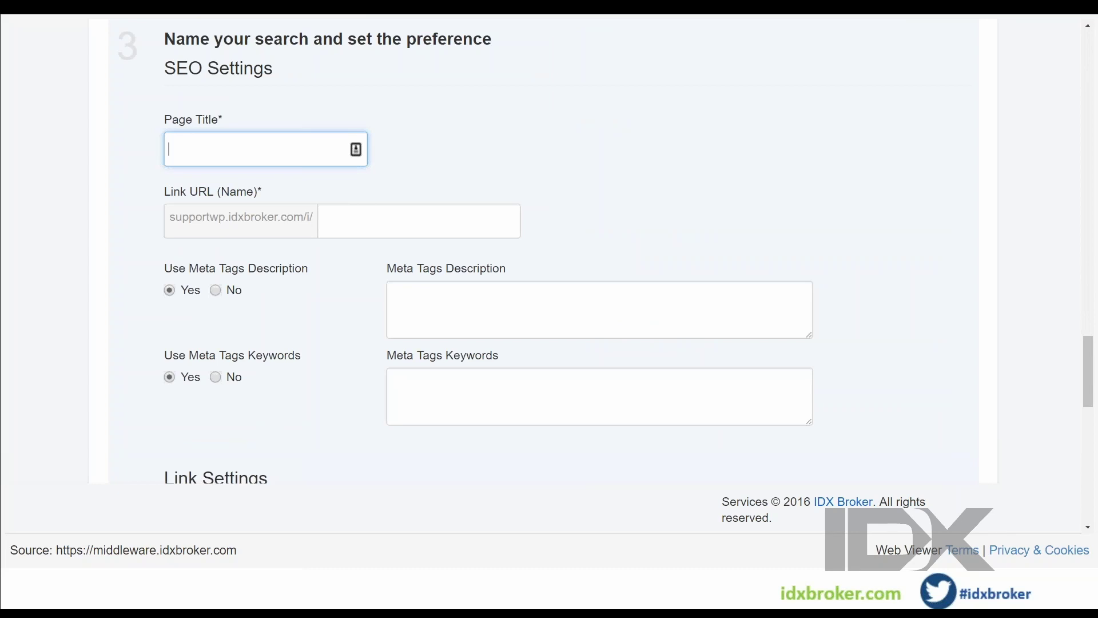
type("luxury multistory homes")
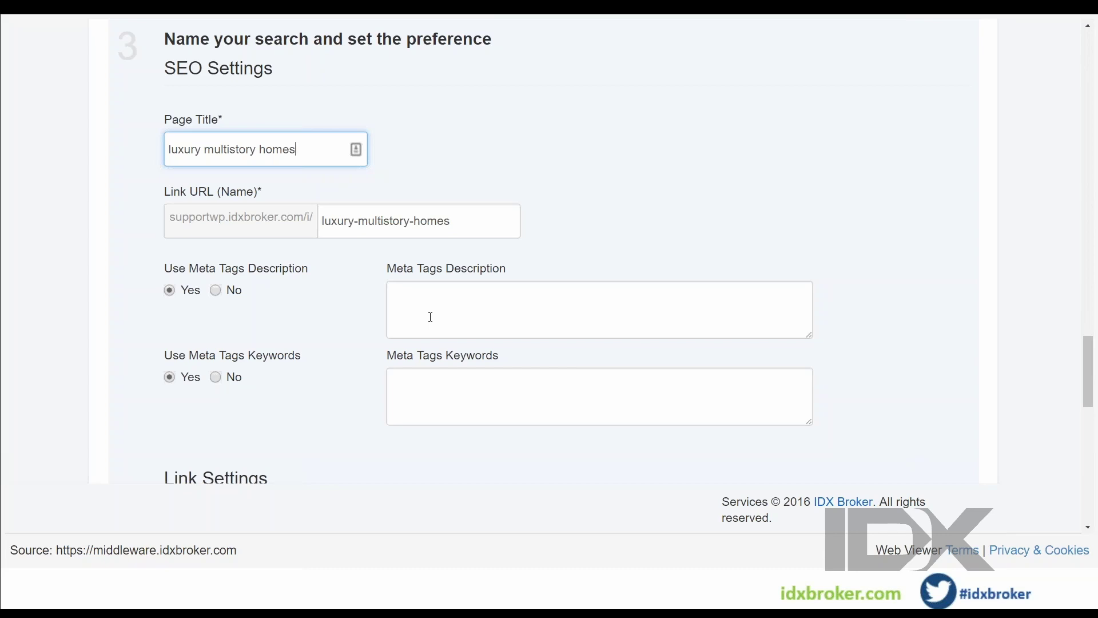
Review the saved link's meta tag description and keywords fields, custom links showcase settings, link description and sub-header options
left_click(431, 316)
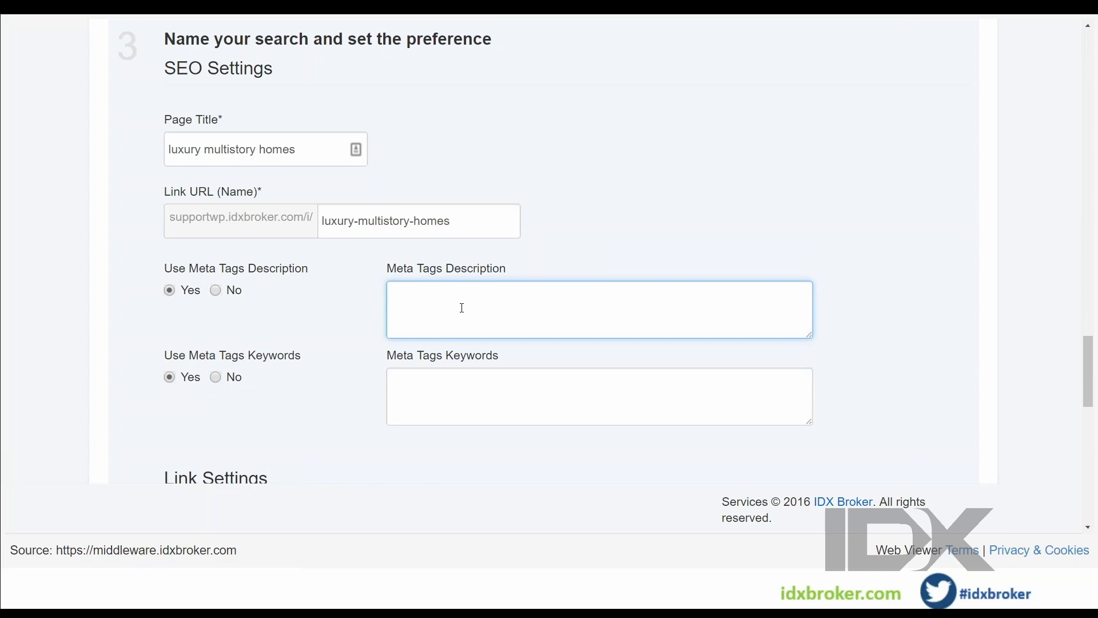
scroll(461, 311, "down", 1)
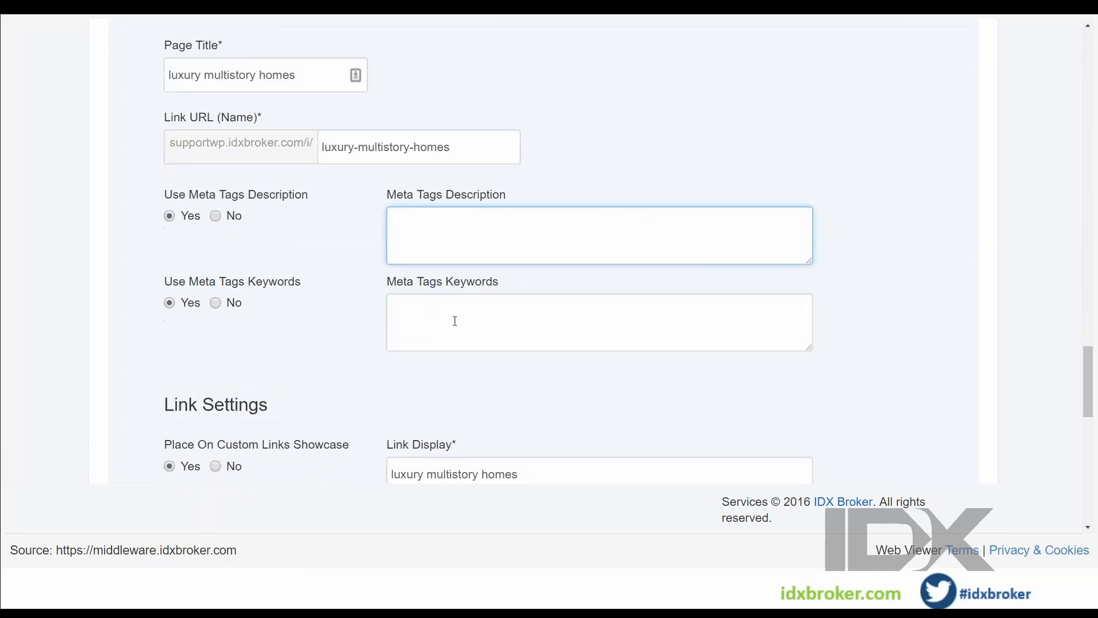
left_click(453, 321)
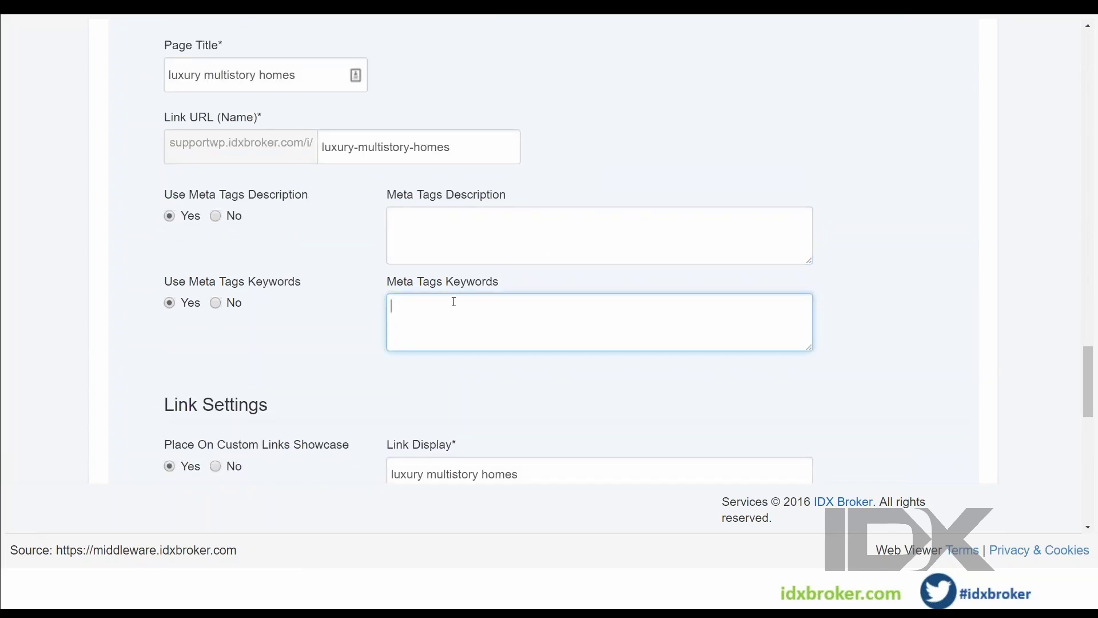
scroll(454, 301, "down", 1)
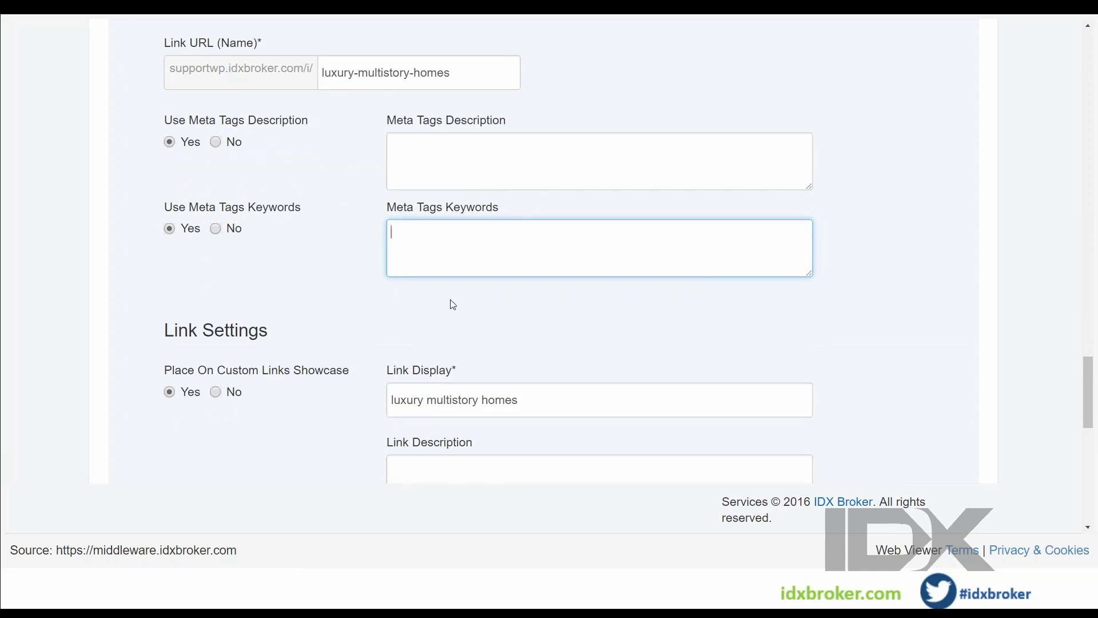
scroll(449, 305, "down", 2)
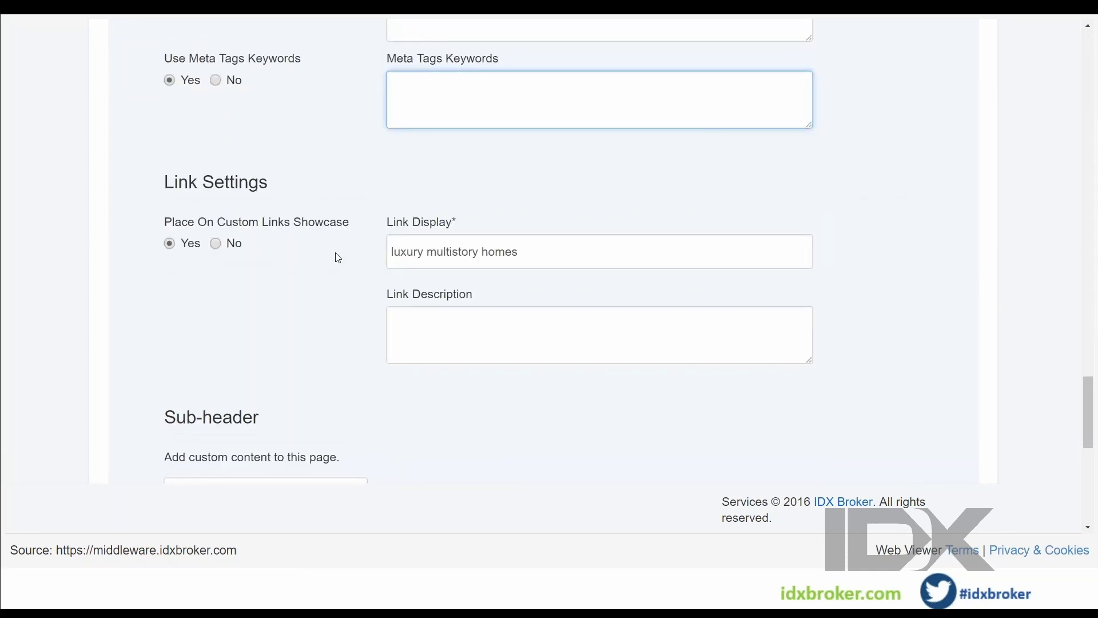
scroll(338, 257, "down", 1)
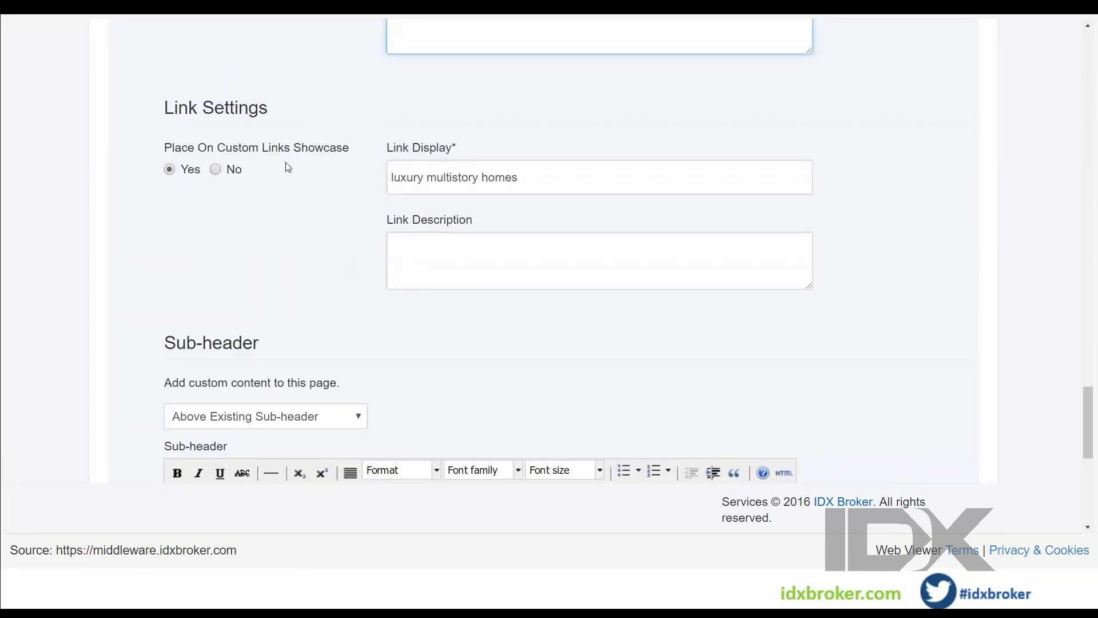
scroll(337, 253, "down", 1)
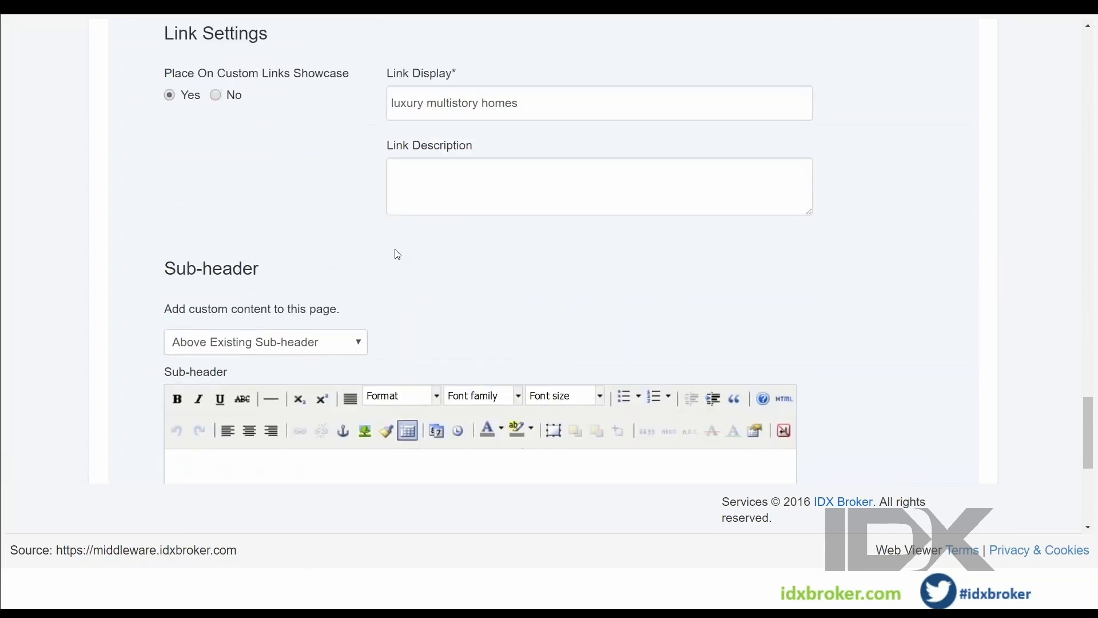
scroll(428, 246, "down", 1)
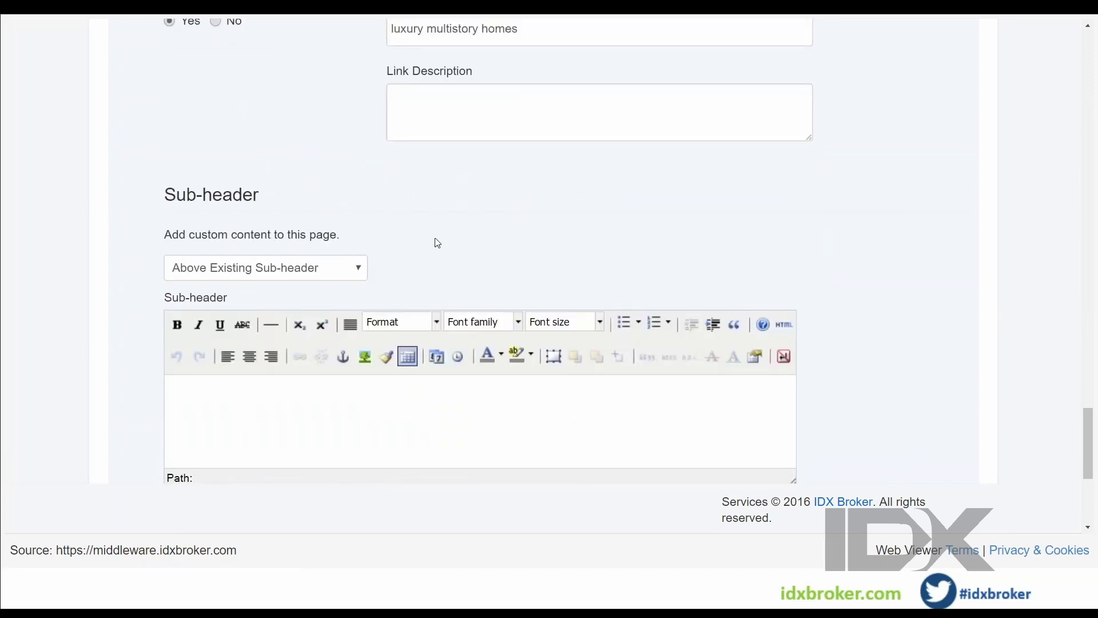
scroll(895, 253, "down", 1)
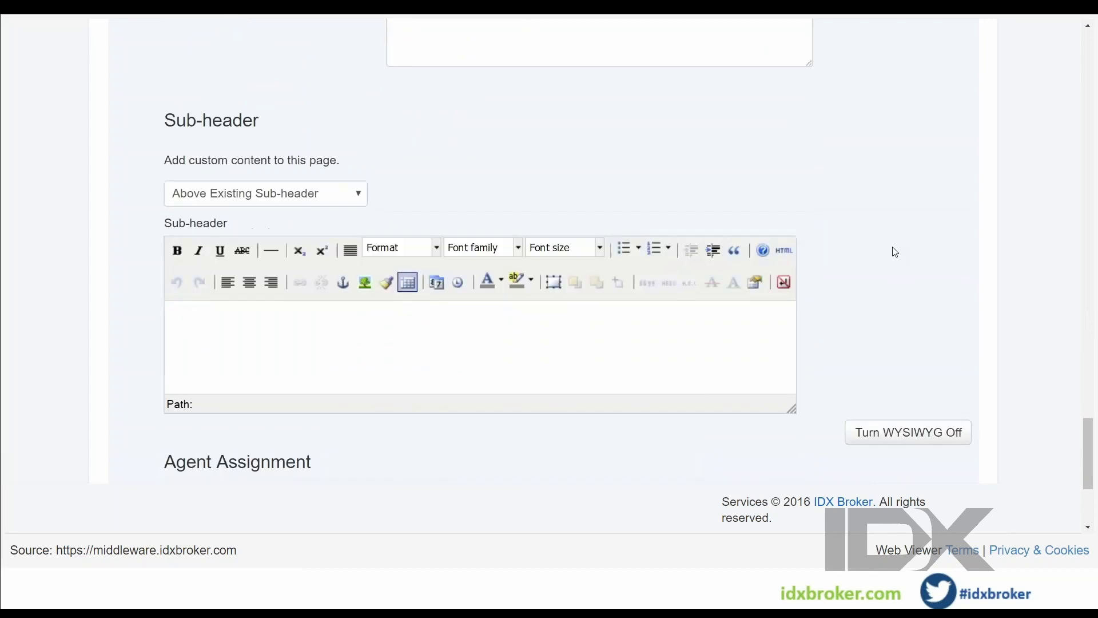
Add the sub-header text "Welcome to the luxury homes available in this area. It's a great to place to live, close to shopping and the business sector."
scroll(896, 252, "down", 1)
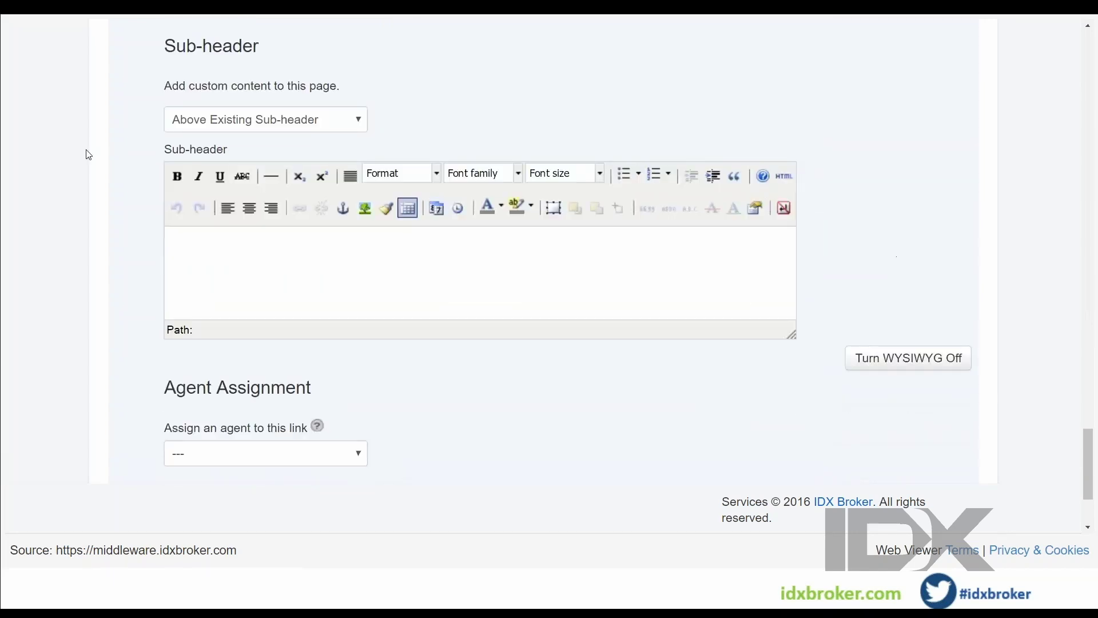
left_click(256, 263)
type("Welcome to the luxury homes available in this area. It's a great to place to live, close to shopping and the business sector.")
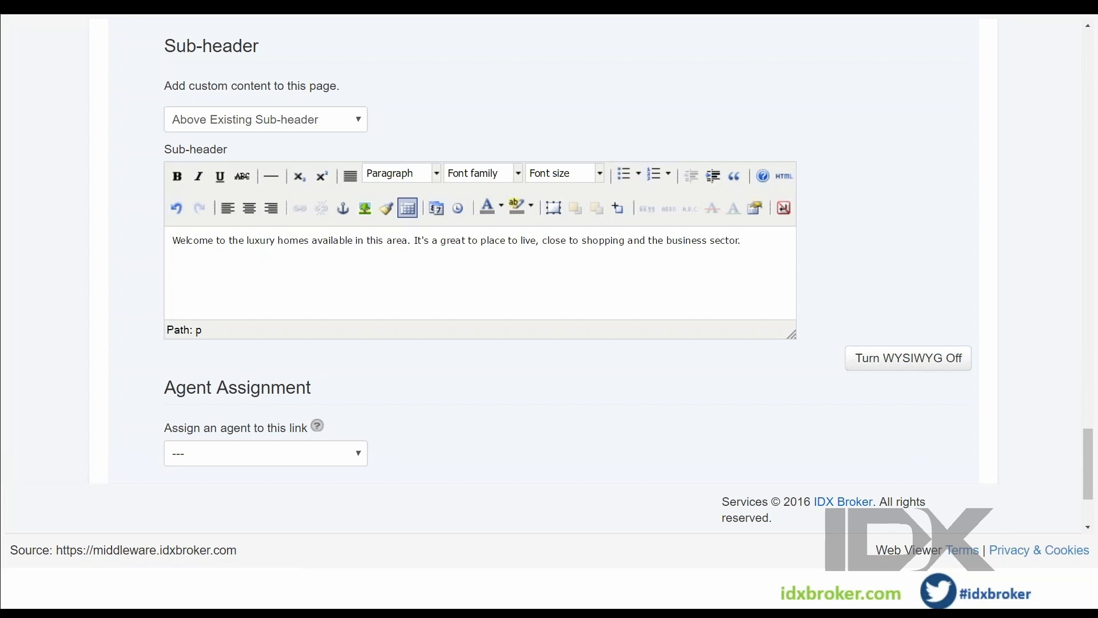
Save the new link without assigning an agent and go to the list for managing saved links
scroll(543, 257, "down", 1)
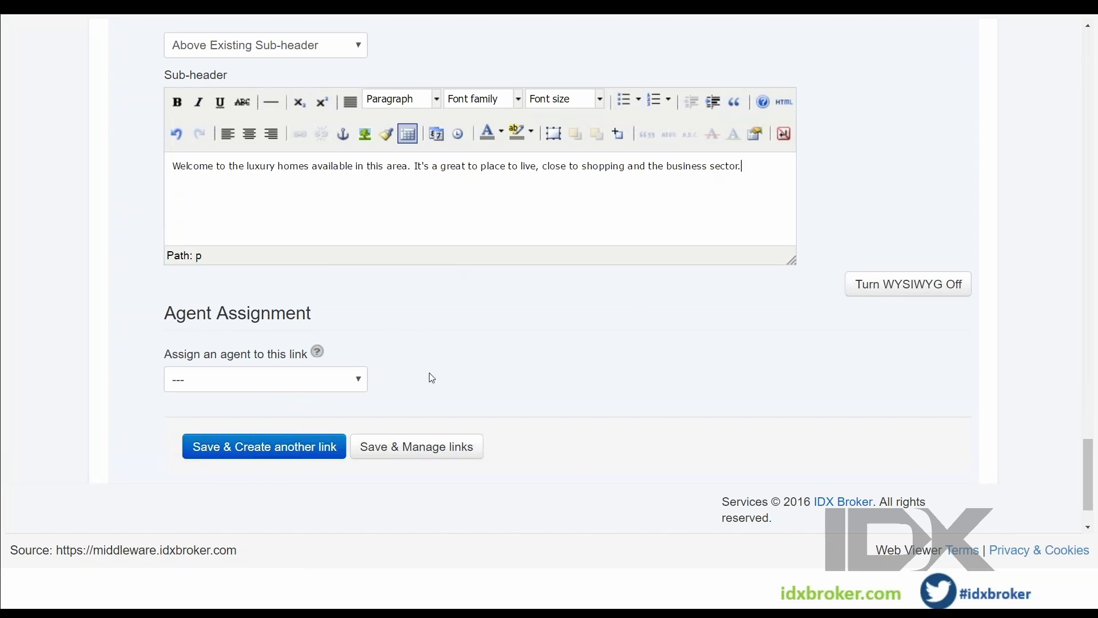
left_click(428, 451)
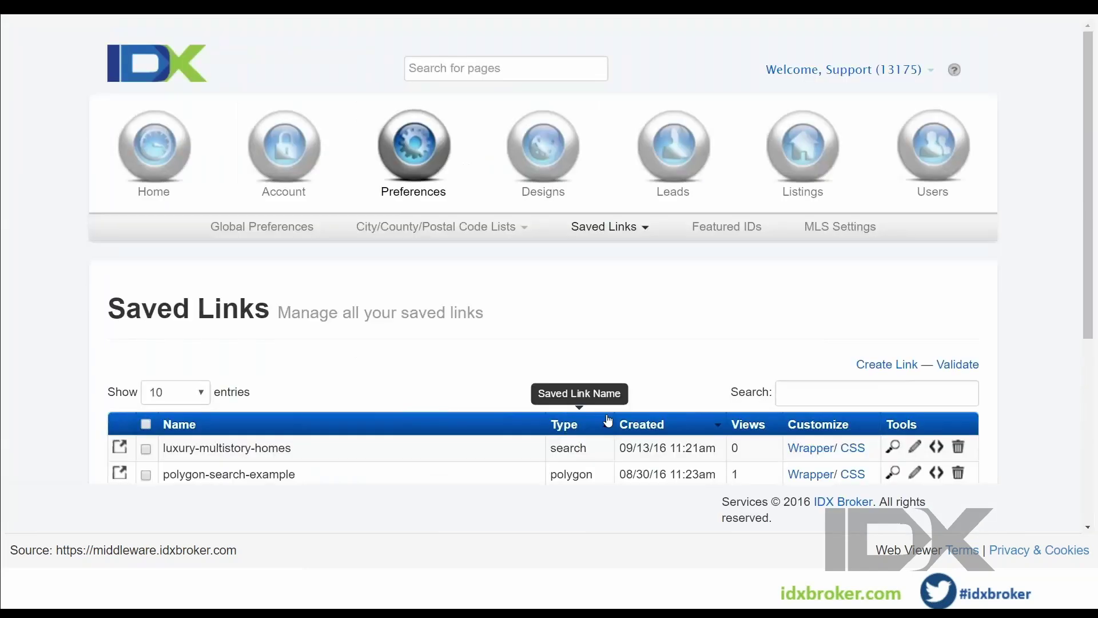
scroll(603, 422, "down", 3)
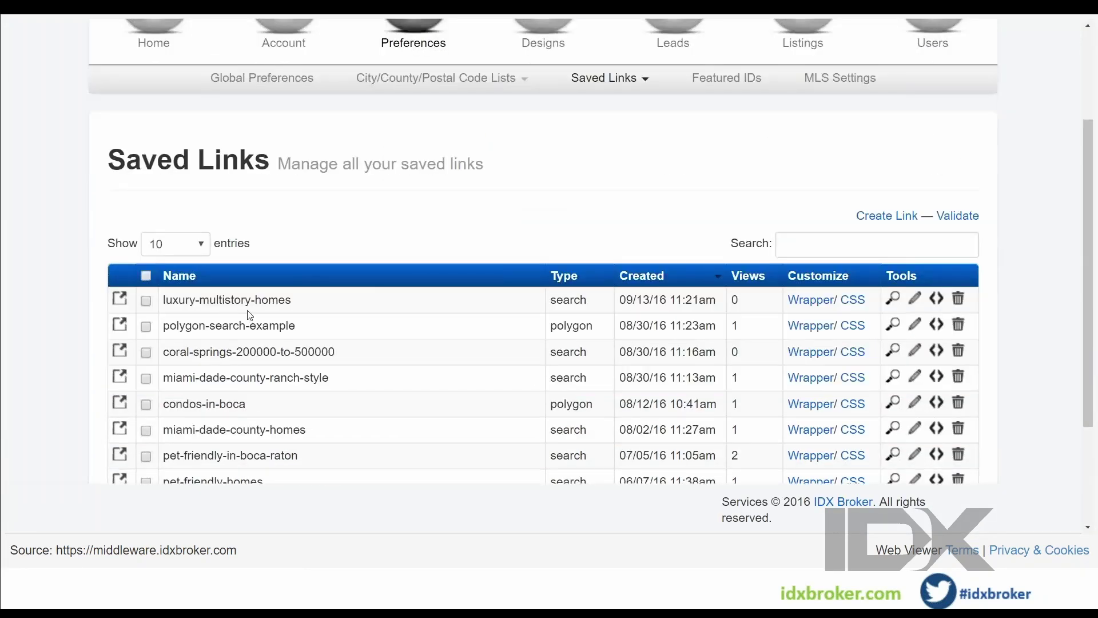
Preview the luxury-multistory-homes saved link, then browse the listings on the coral-springs-200000-to-500000 results page
left_click(894, 299)
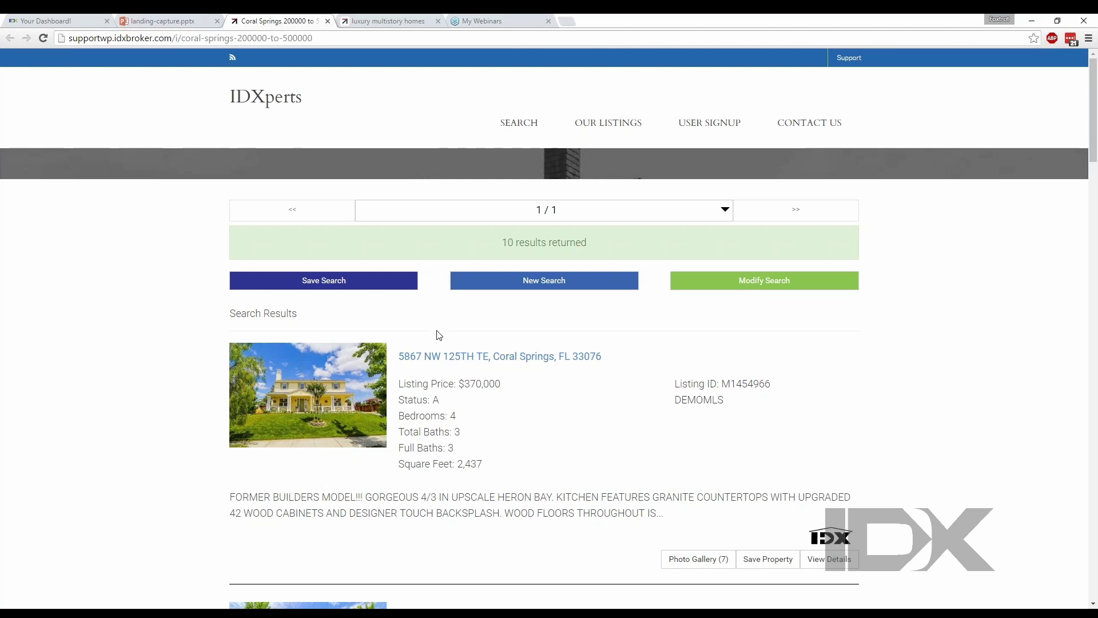
scroll(439, 335, "down", 1)
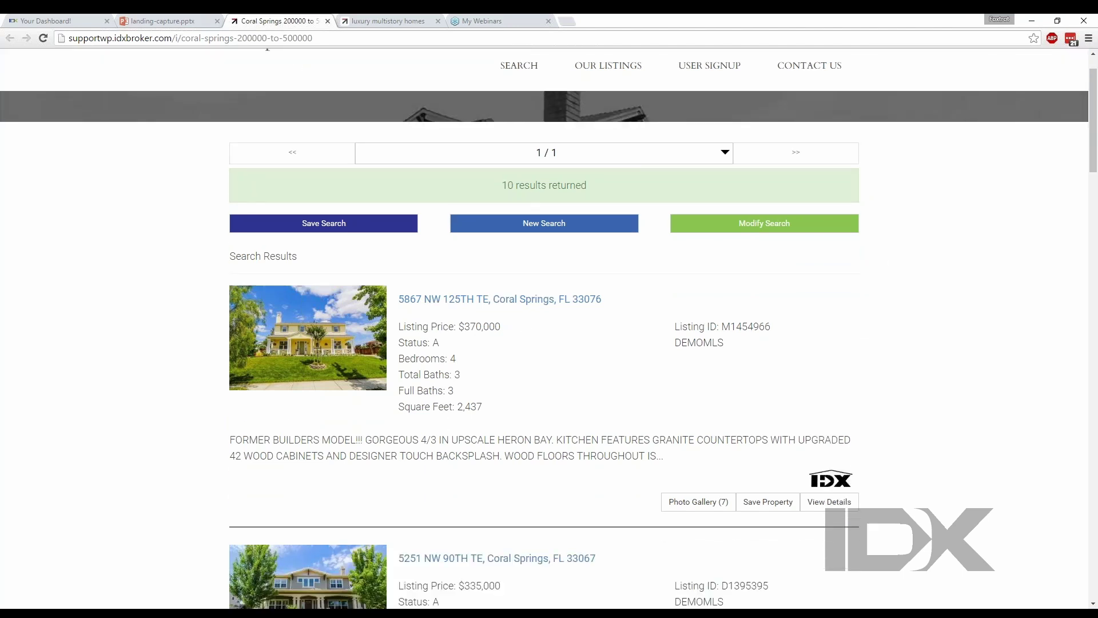
scroll(549, 208, "down", 3)
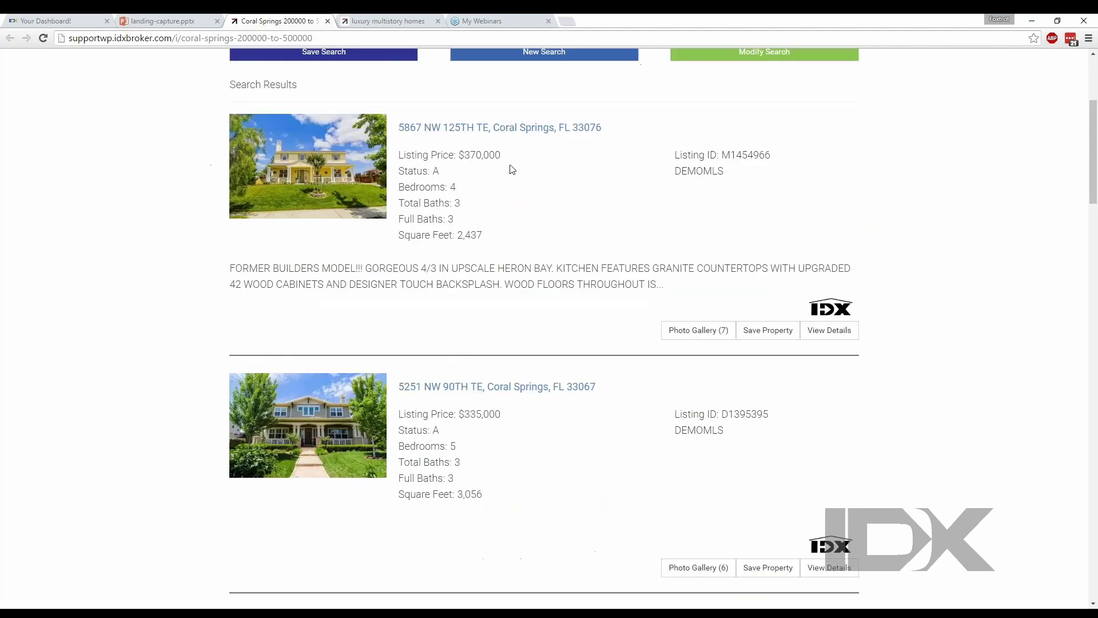
scroll(573, 362, "down", 2)
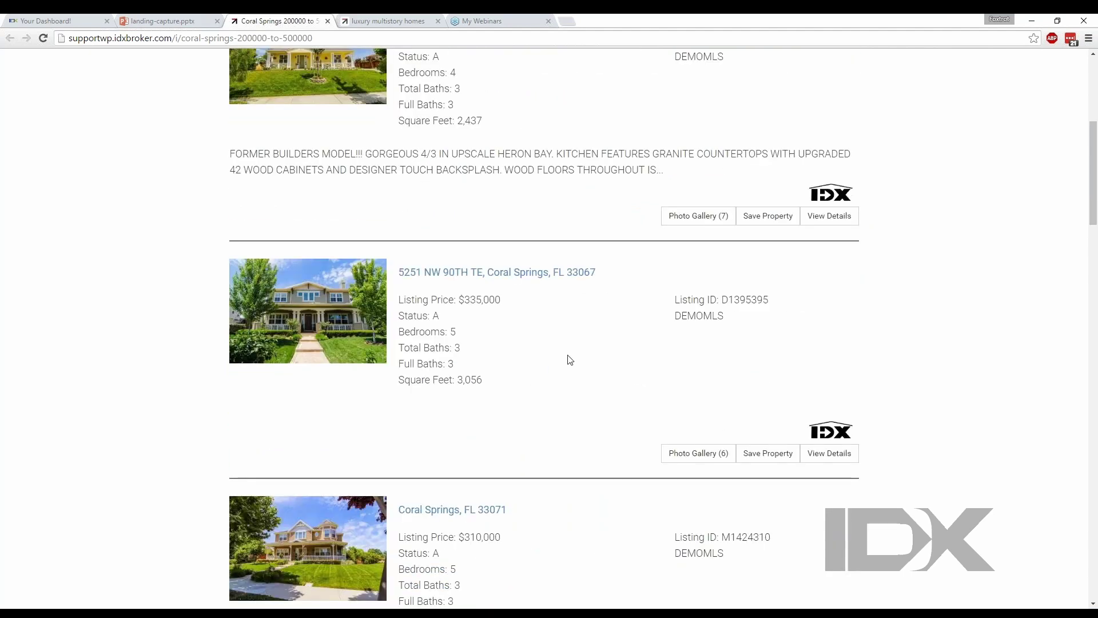
scroll(570, 360, "down", 2)
scroll(569, 360, "up", 2)
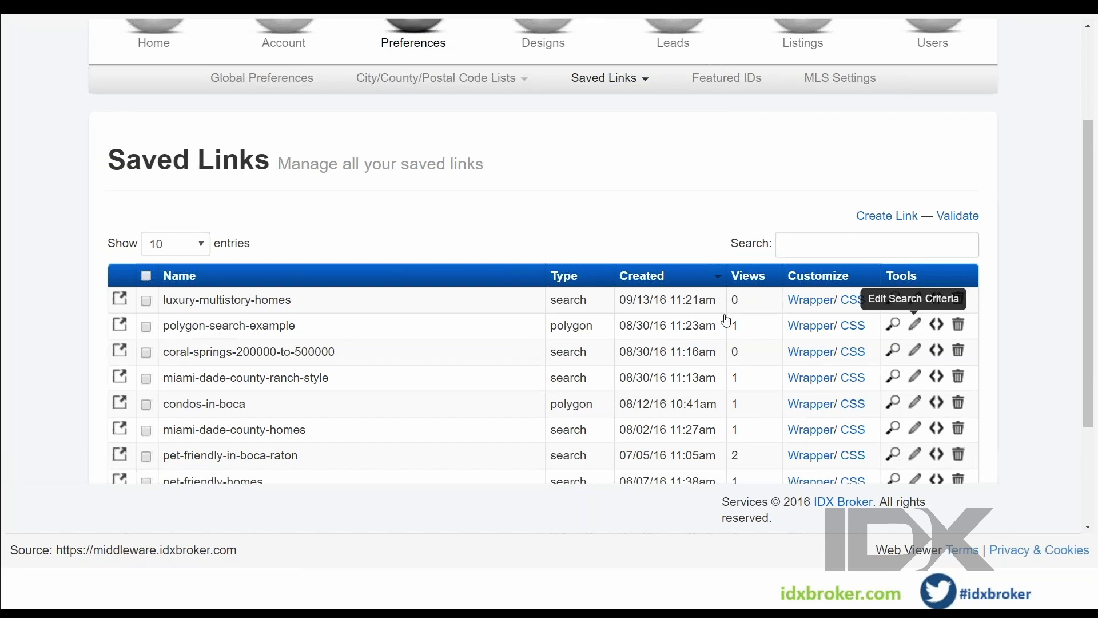
Open the coral-springs-200000-to-500000 saved link for editing and go to the sub-header section of its preferences
left_click(915, 351)
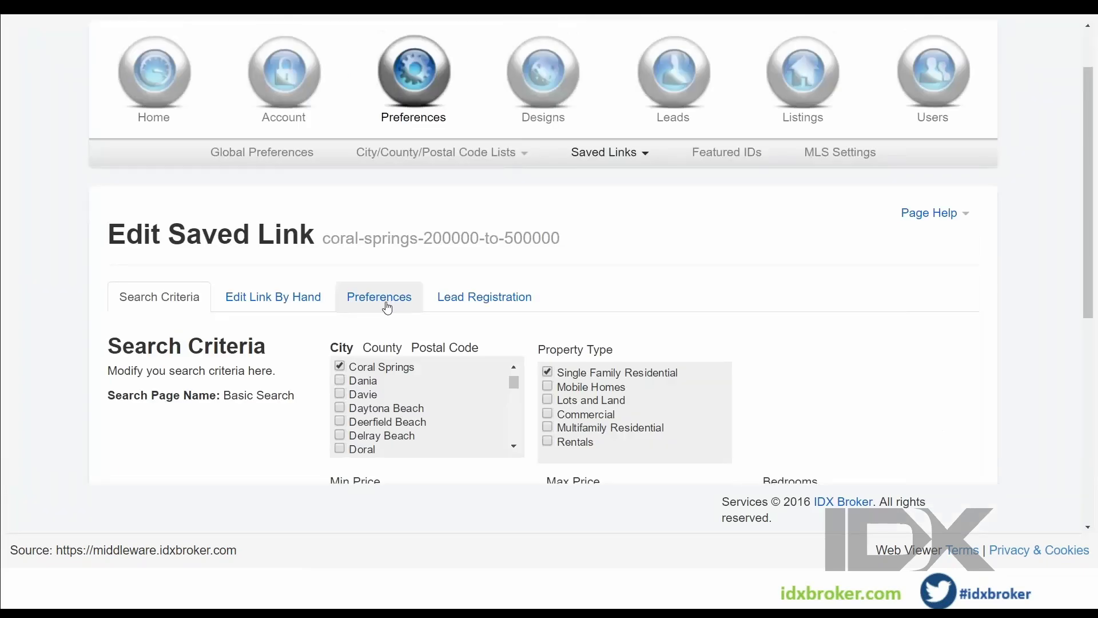
left_click(387, 307)
scroll(197, 363, "down", 5)
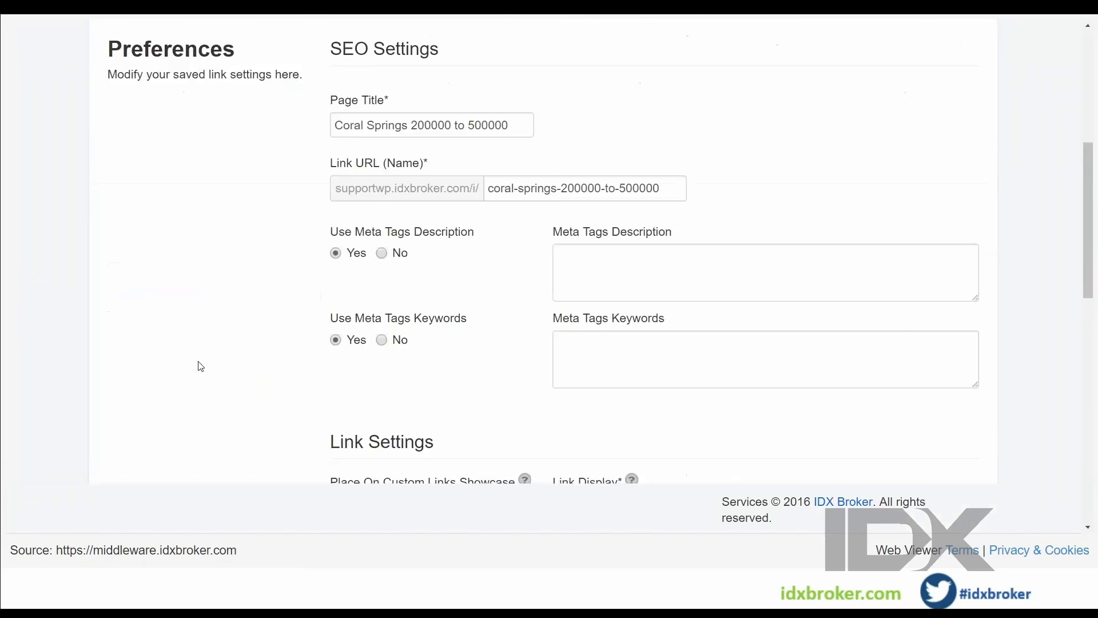
scroll(200, 365, "down", 10)
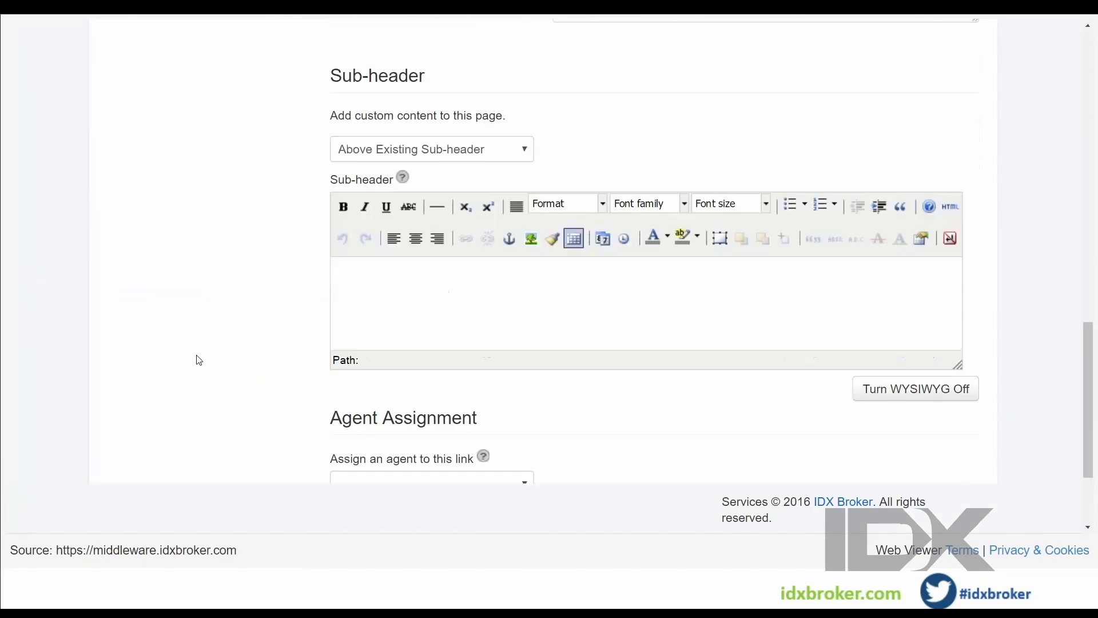
Start inserting an image into the Coral Springs link's sub-header, ready to enter the image URL
left_click(550, 297)
left_click(533, 240)
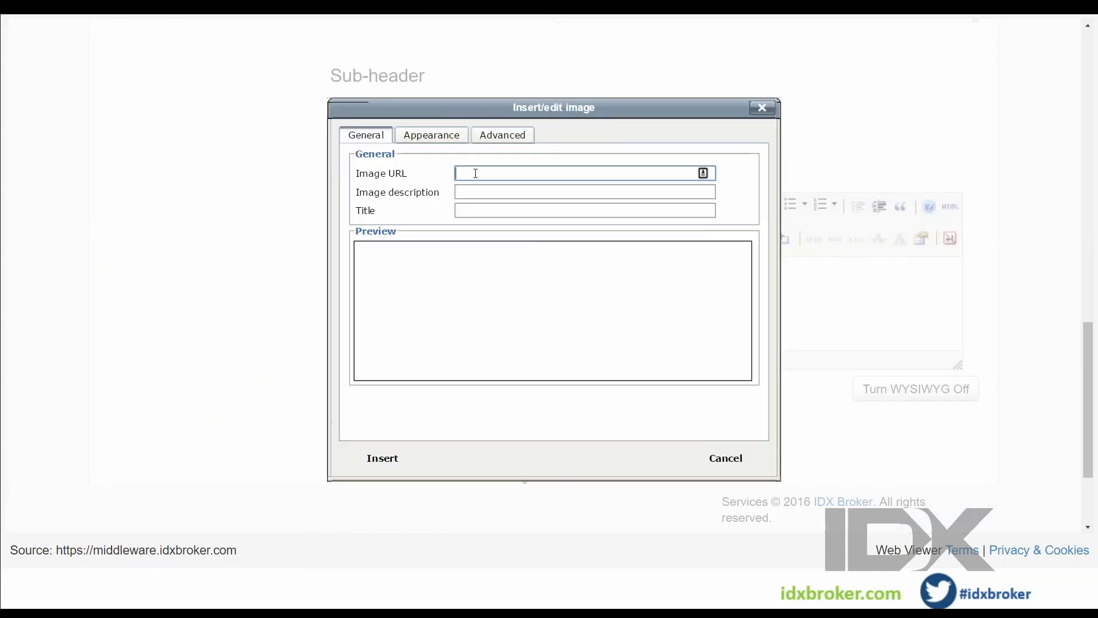
left_click(476, 172)
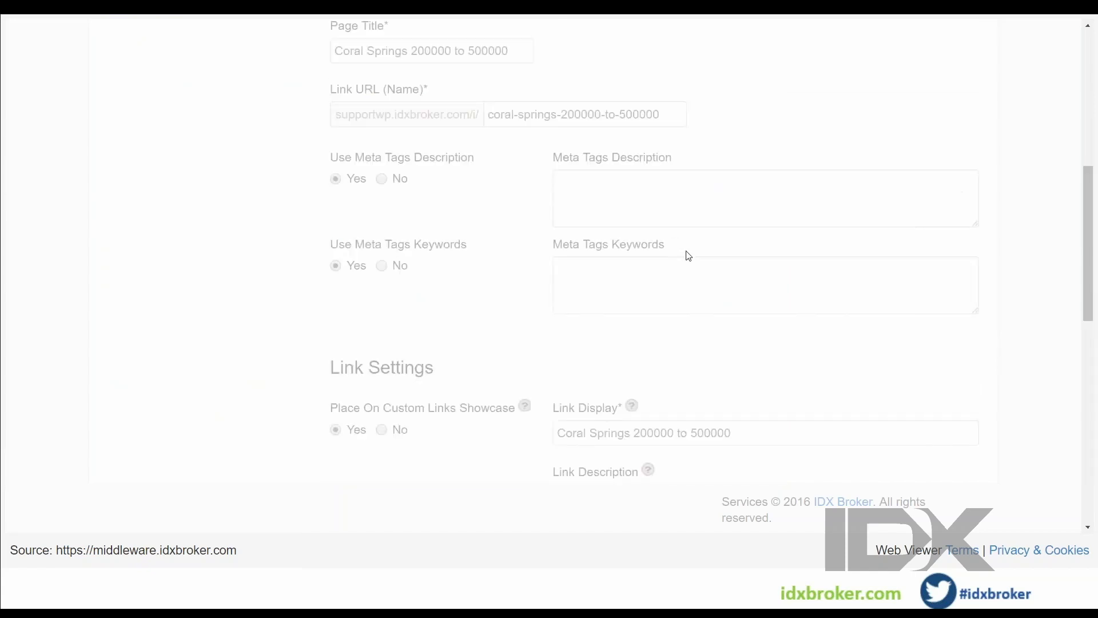
Leave the slide show and search Google Images for "boca raton" in a new browser tab
scroll(689, 255, "up", 8)
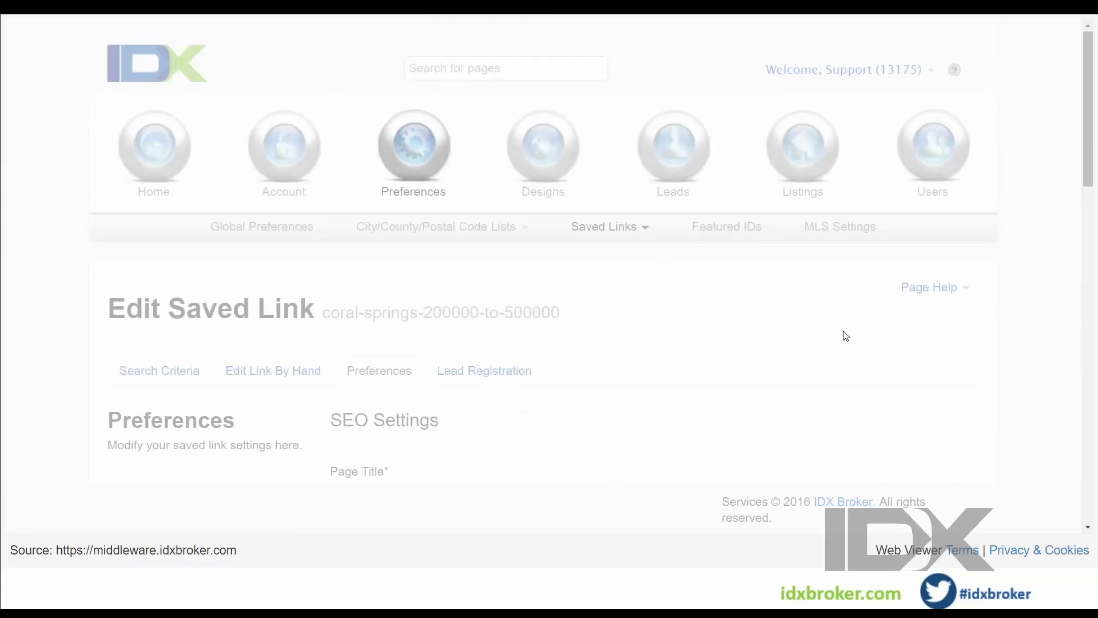
key("Escape")
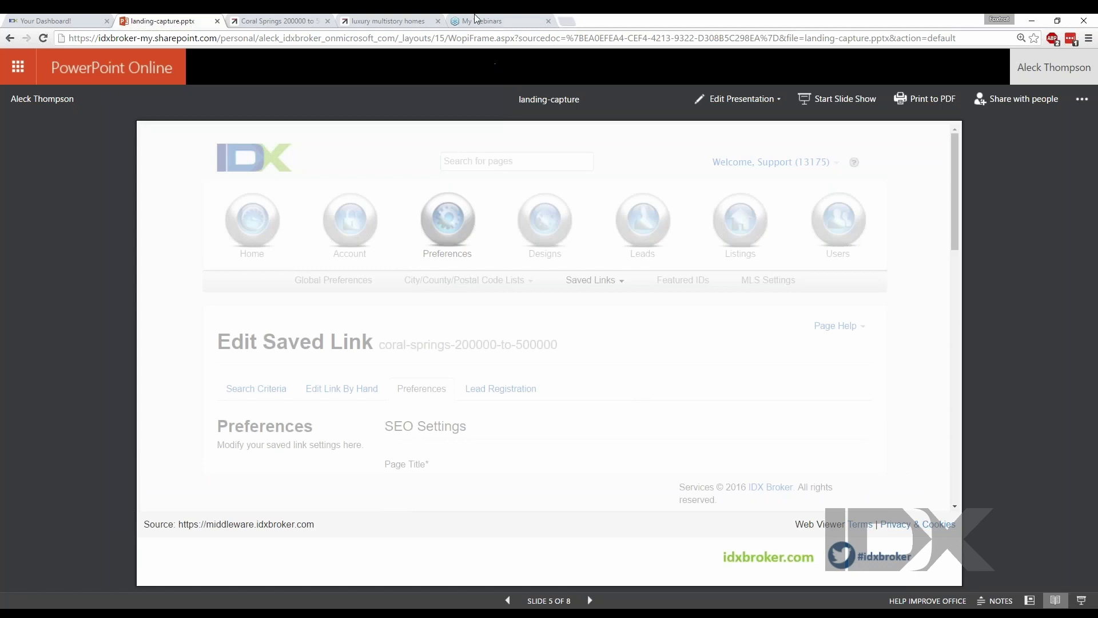
left_click(569, 22)
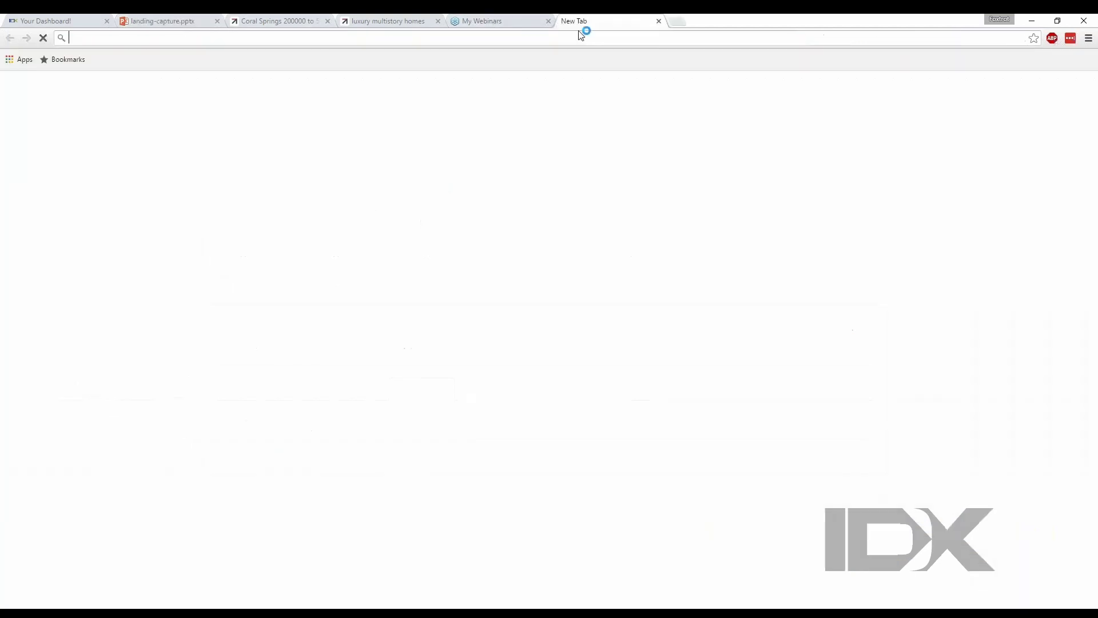
type("boca rat")
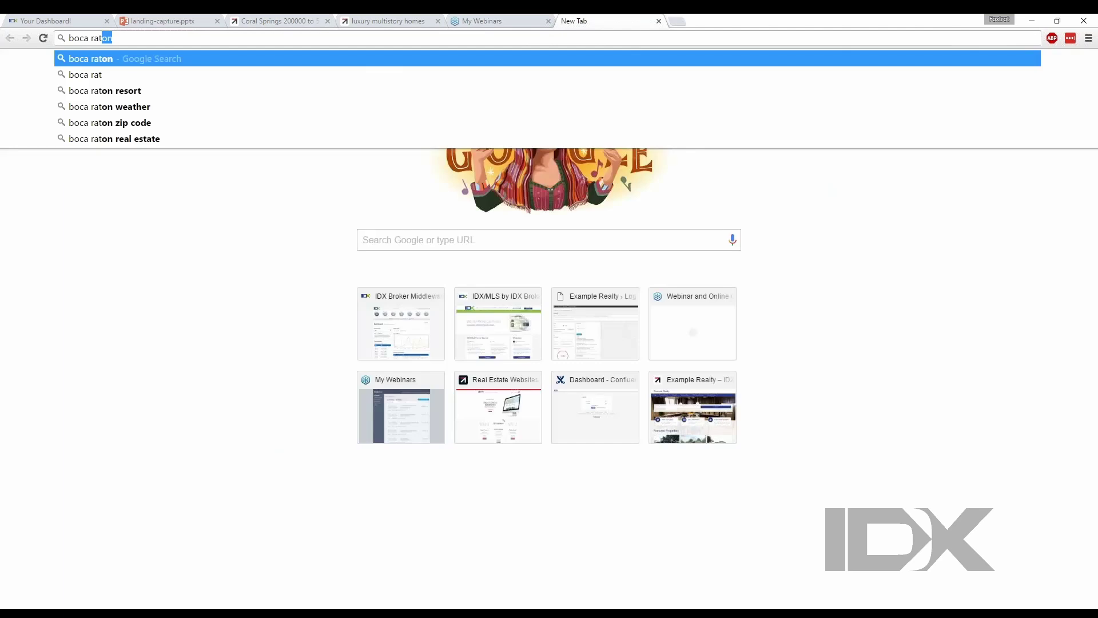
key("Return")
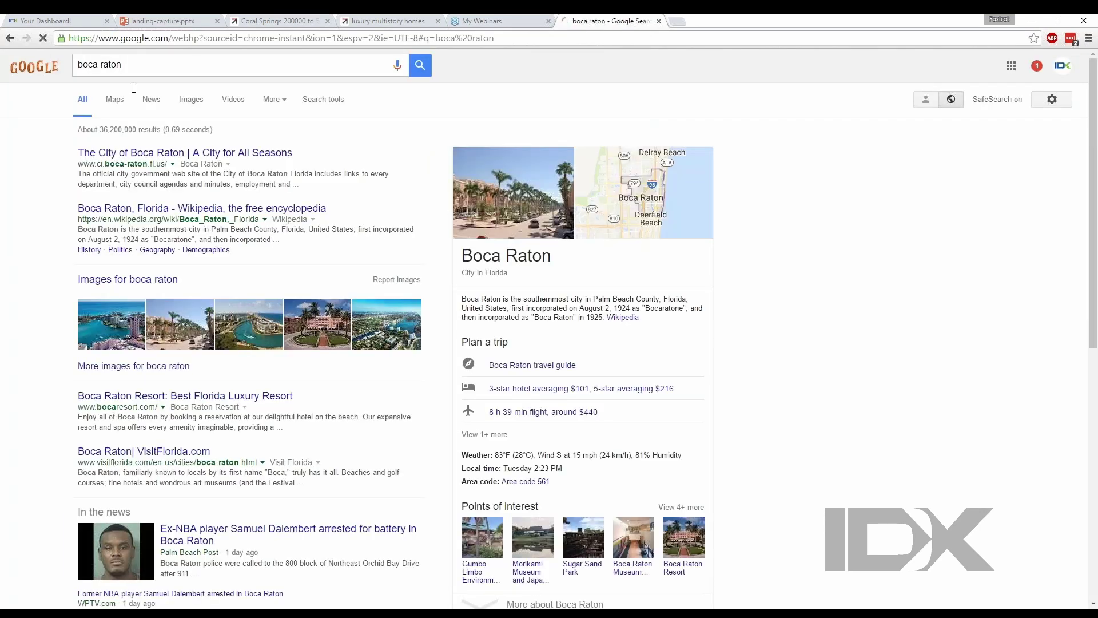
left_click(190, 103)
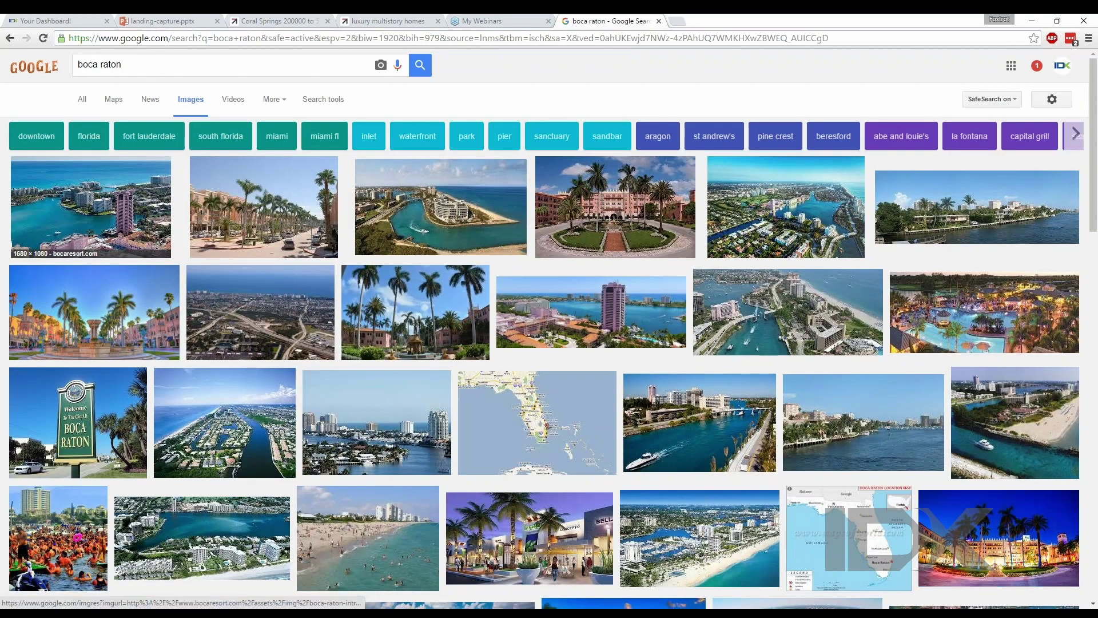
Open the Boca Raton welcome sign photo from the image results at full size and select its image address for copying
left_click(128, 417)
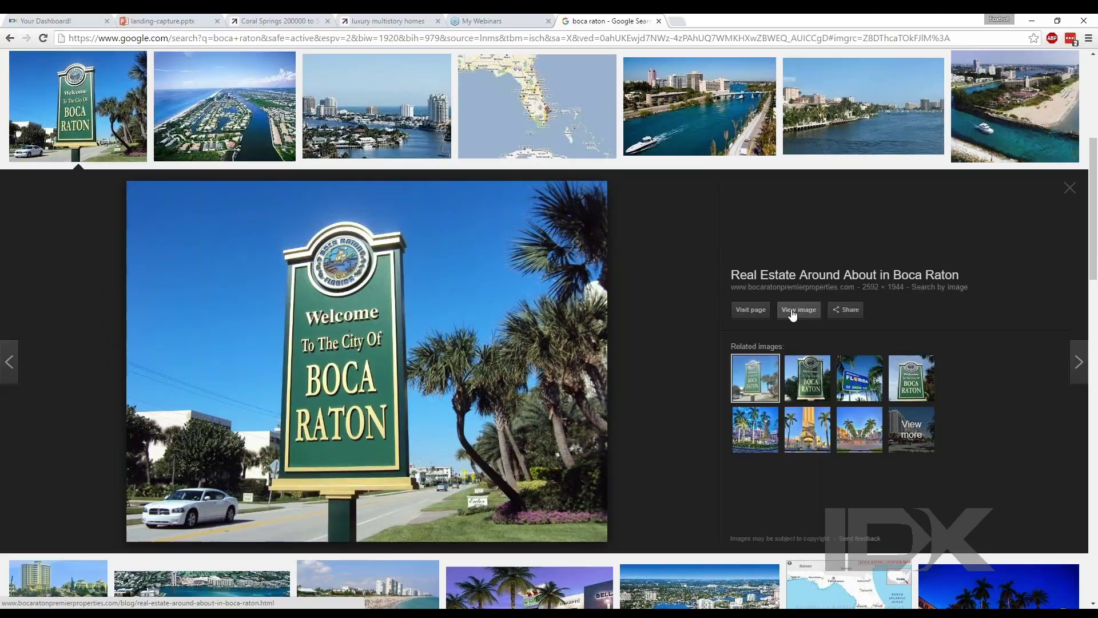
left_click(793, 312)
left_click(350, 41)
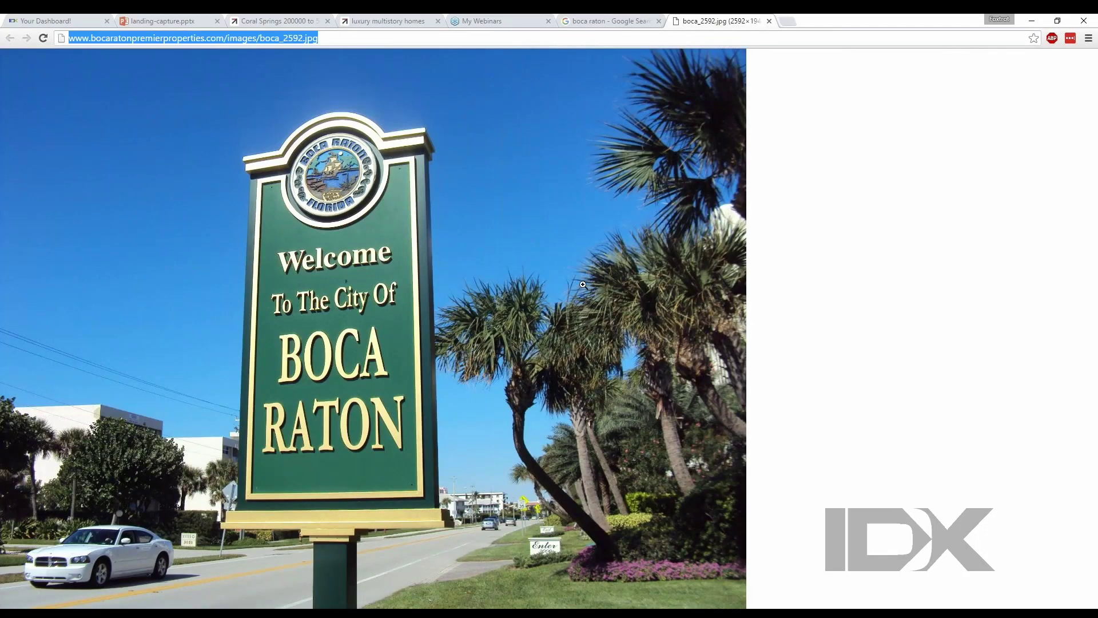
Back in the presentation, insert the Boca Raton sign image into the Coral Springs link's sub-header at 392 x 294 px and save the link
key("ctrl+2")
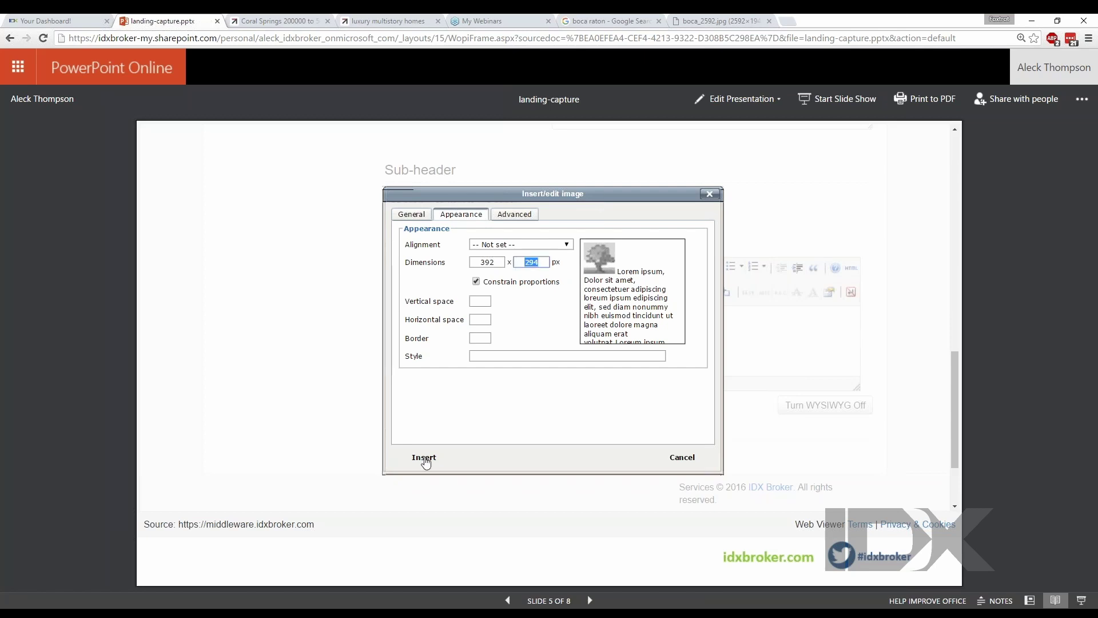
left_click(425, 461)
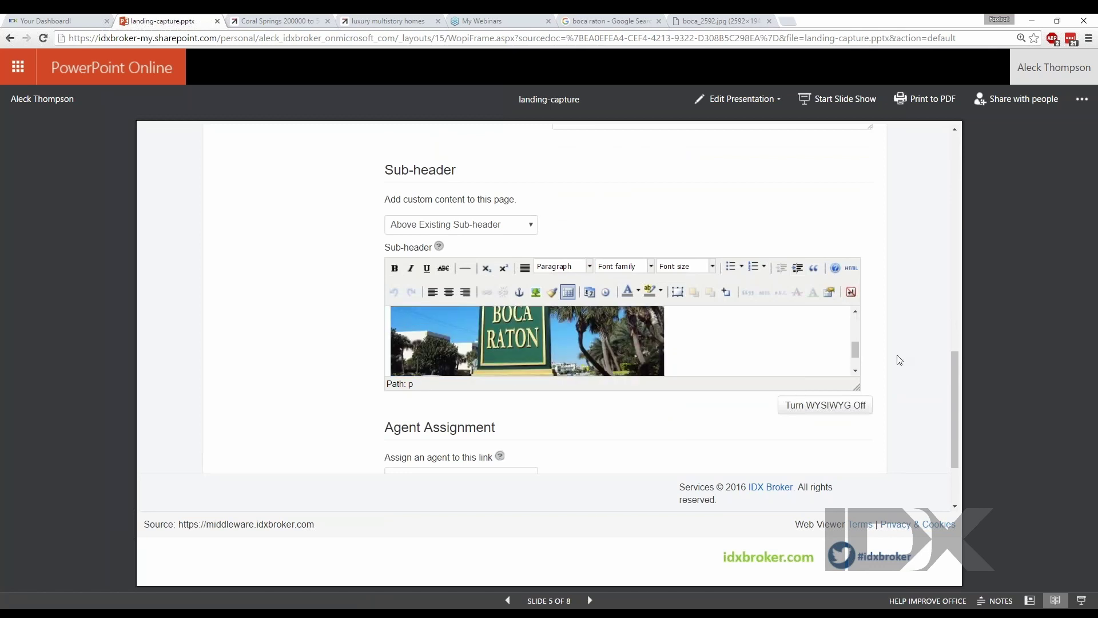
left_click(468, 414)
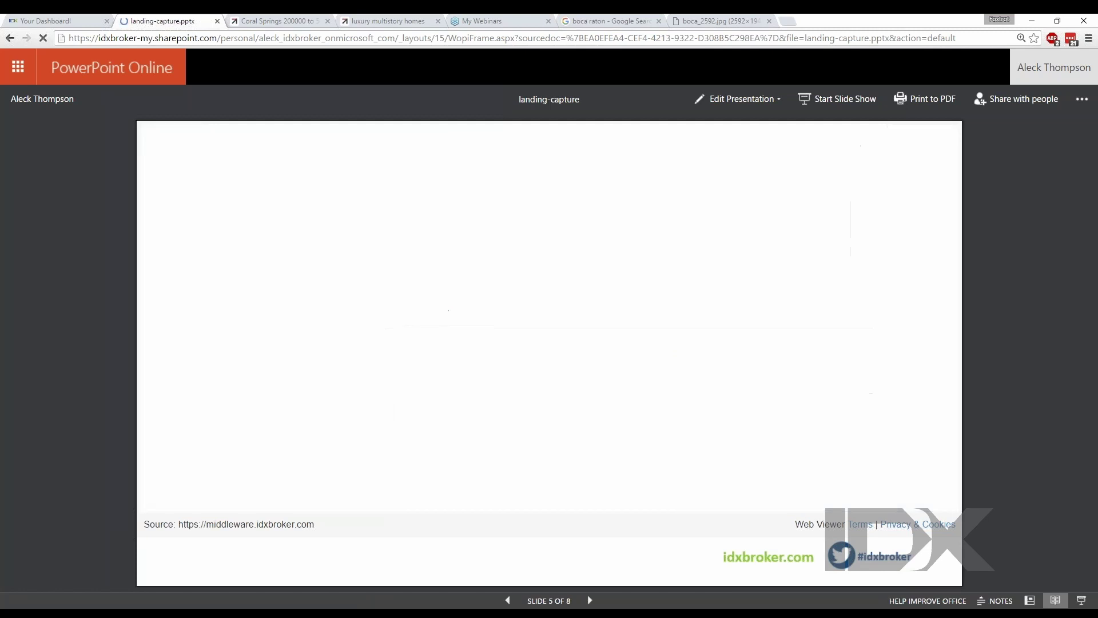
Reload the coral-springs-200000-to-500000 results page and check how the sub-header image displays above the listings
key("ctrl+Tab")
left_click(44, 38)
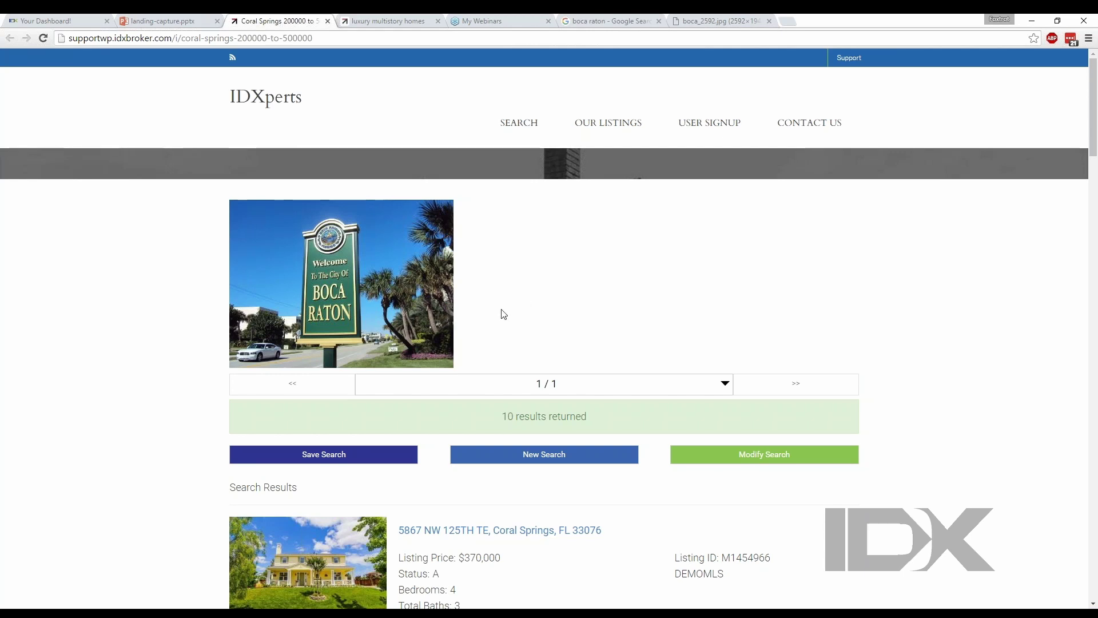
scroll(504, 314, "down", 1)
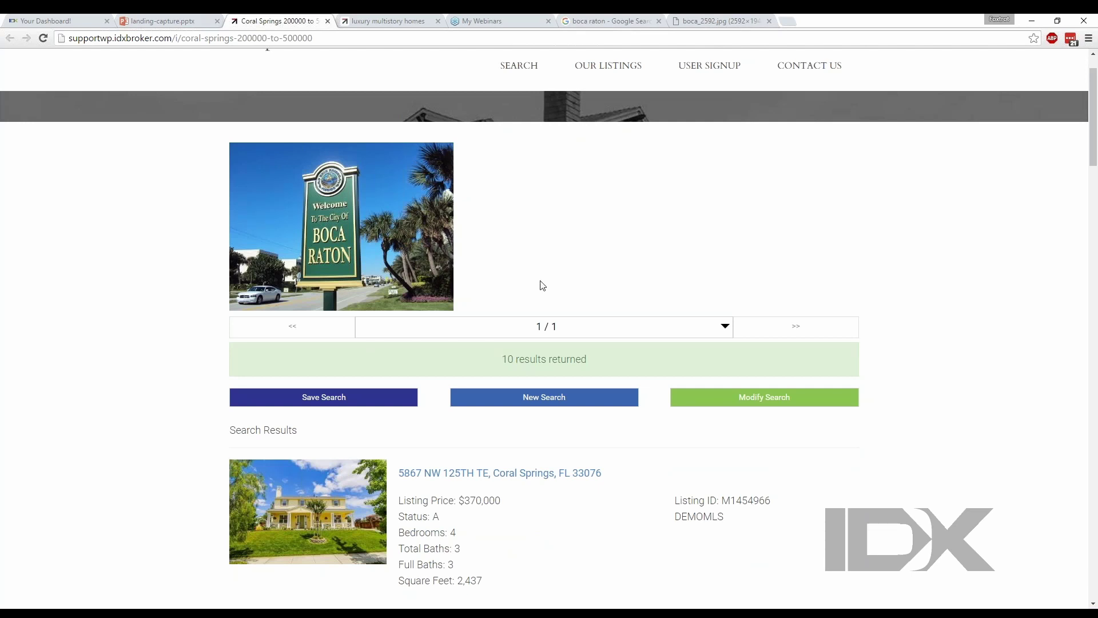
scroll(541, 309, "down", 2)
scroll(547, 315, "up", 3)
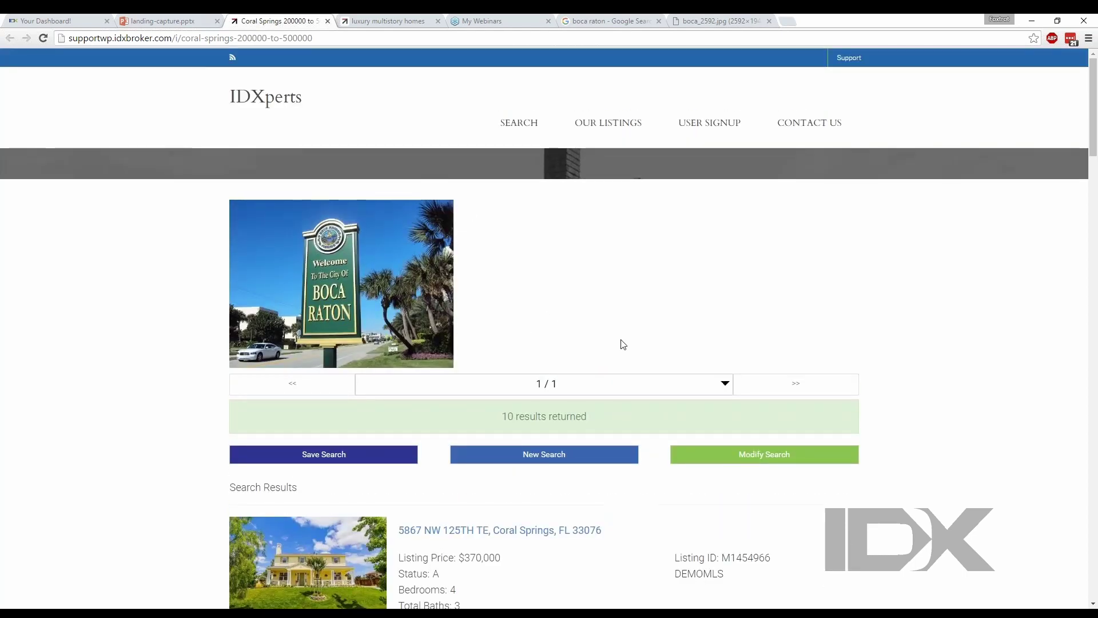
Resume the slide show and review the Coral Springs saved link's SEO, showcase and sub-header preferences
left_click(183, 23)
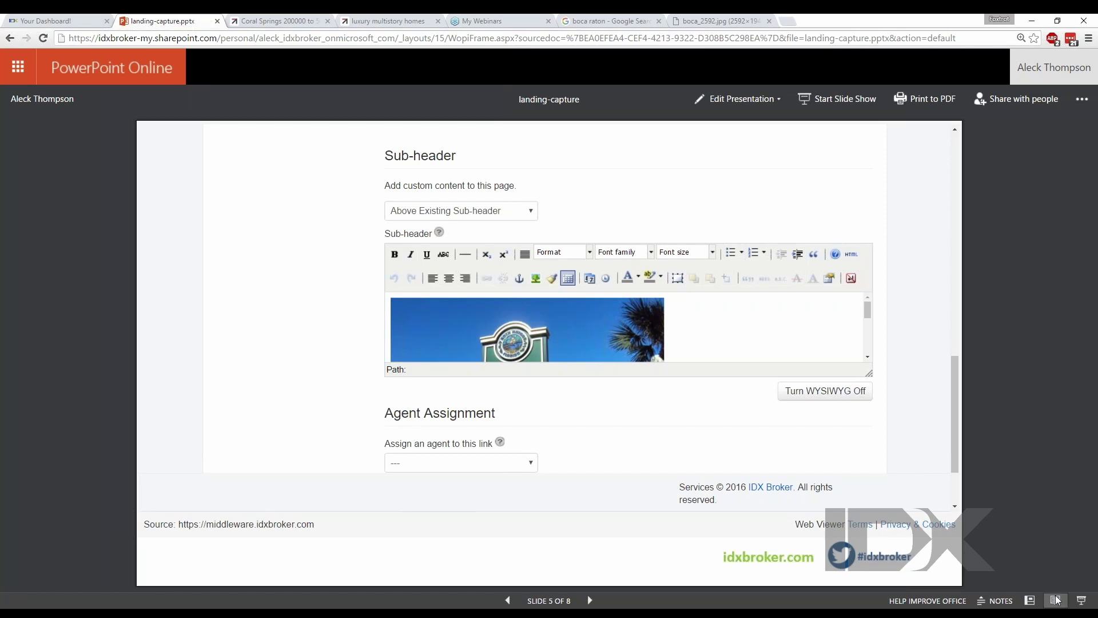
left_click(1081, 602)
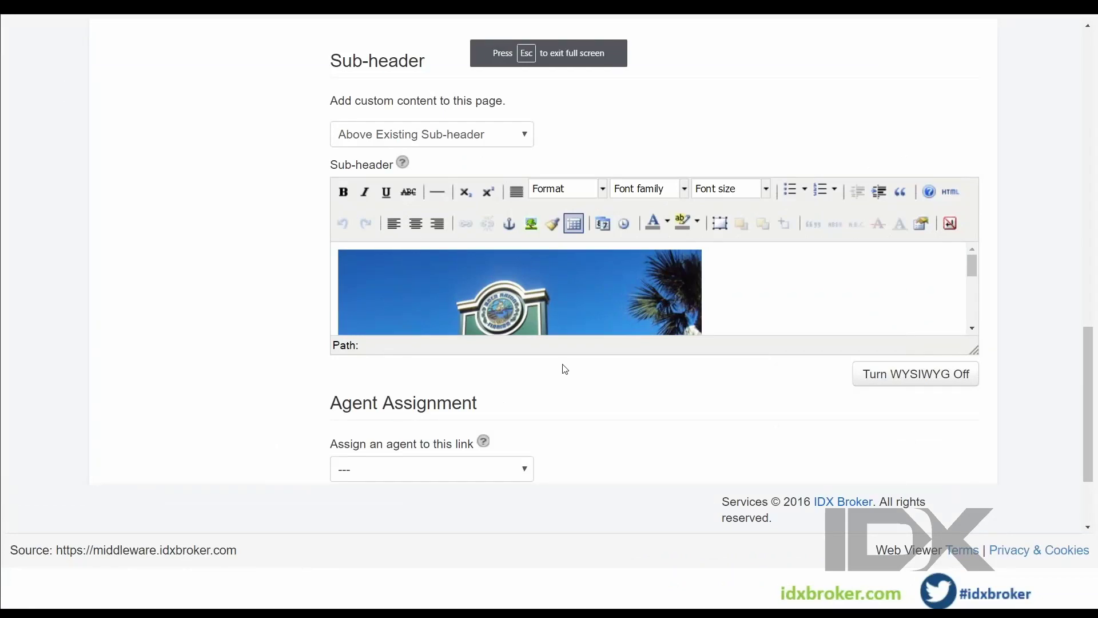
scroll(564, 367, "up", 15)
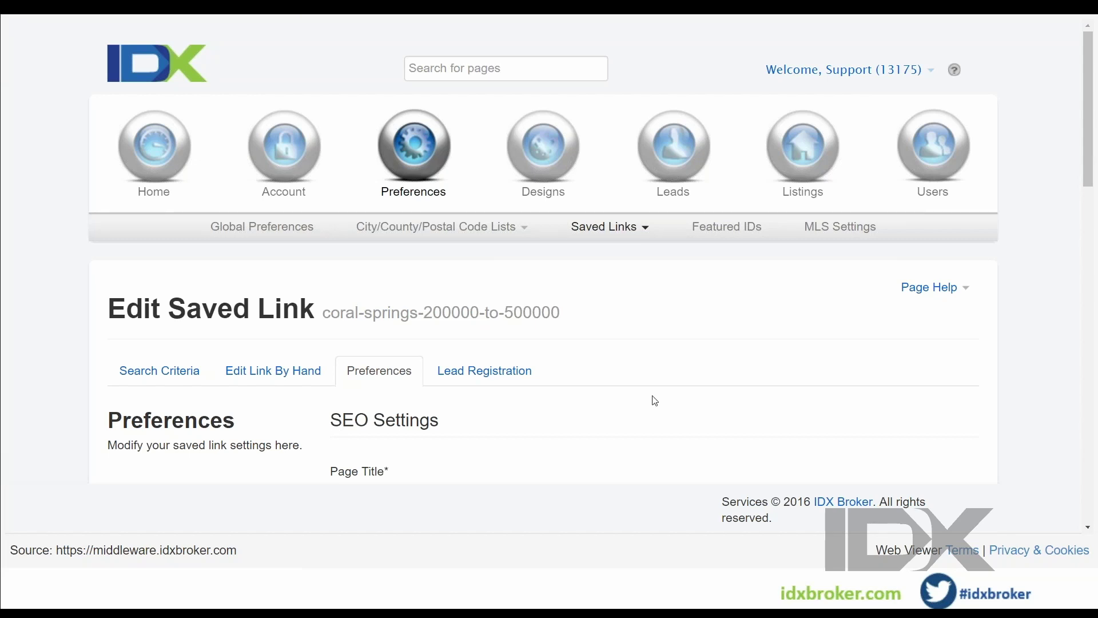
scroll(650, 393, "down", 2)
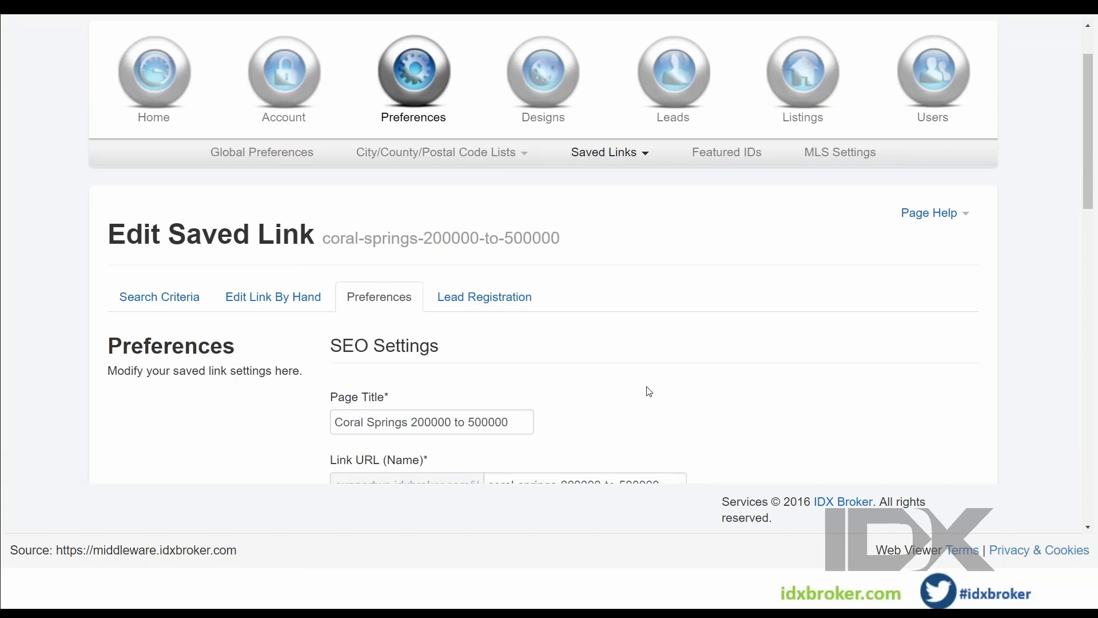
scroll(650, 392, "down", 1)
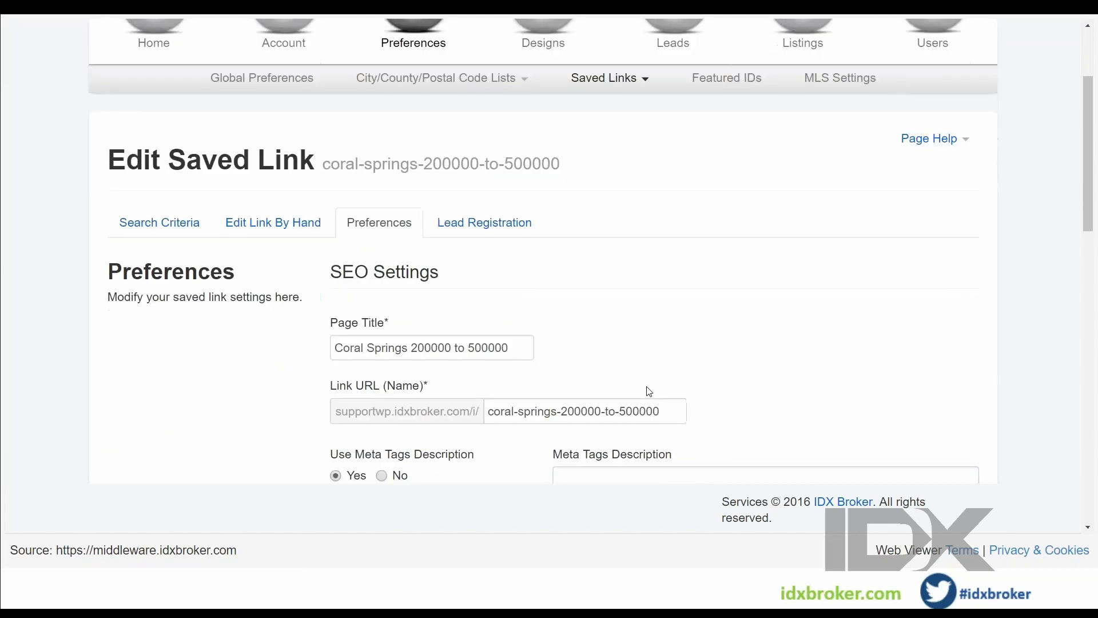
scroll(649, 392, "up", 1)
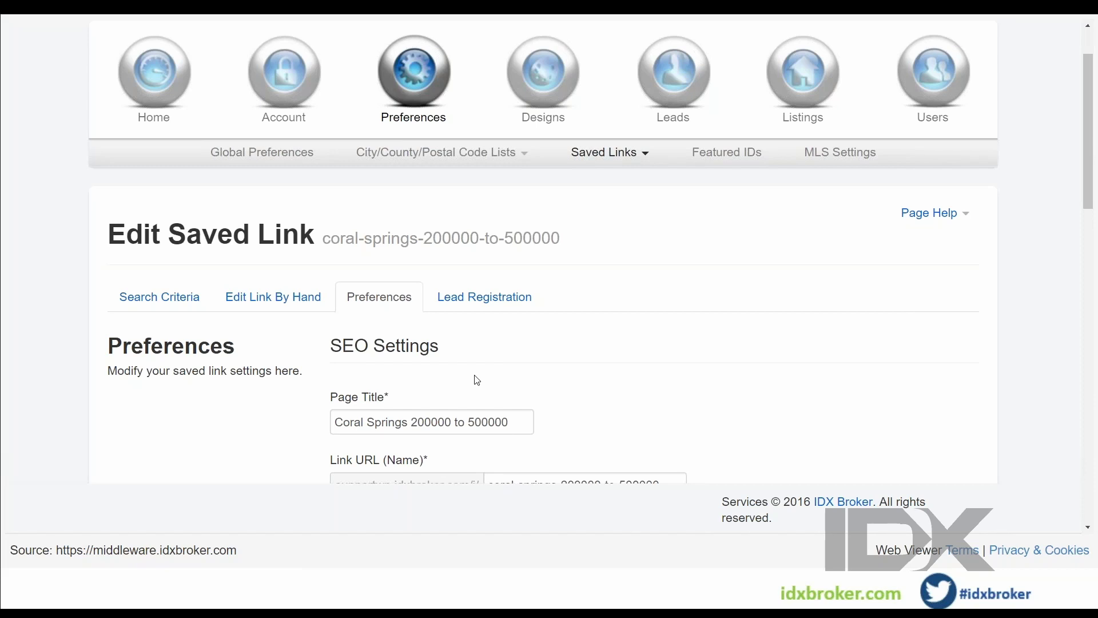
scroll(475, 377, "up", 2)
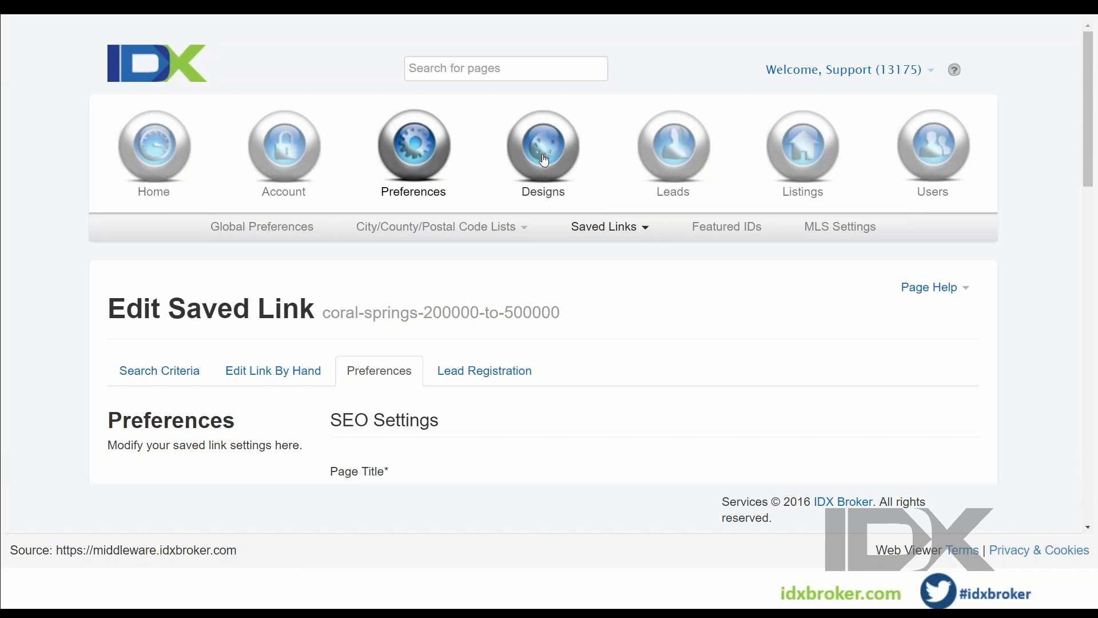
scroll(517, 326, "down", 8)
scroll(521, 329, "down", 5)
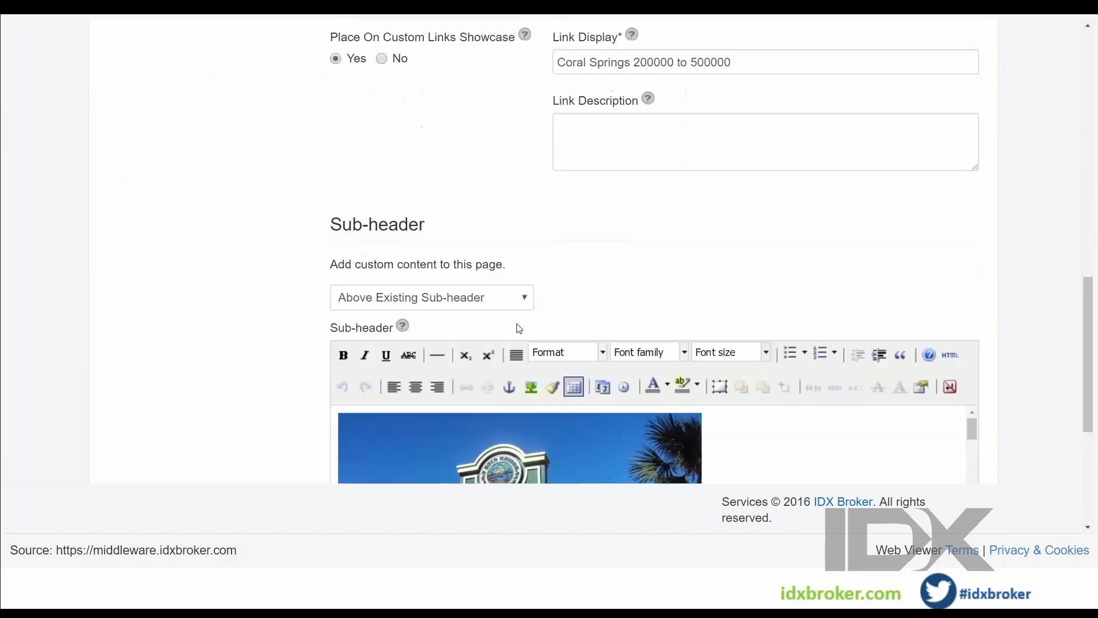
scroll(514, 326, "up", 10)
scroll(515, 326, "down", 7)
Browse the Coral Springs results page and open the details of the first listing
scroll(521, 324, "down", 5)
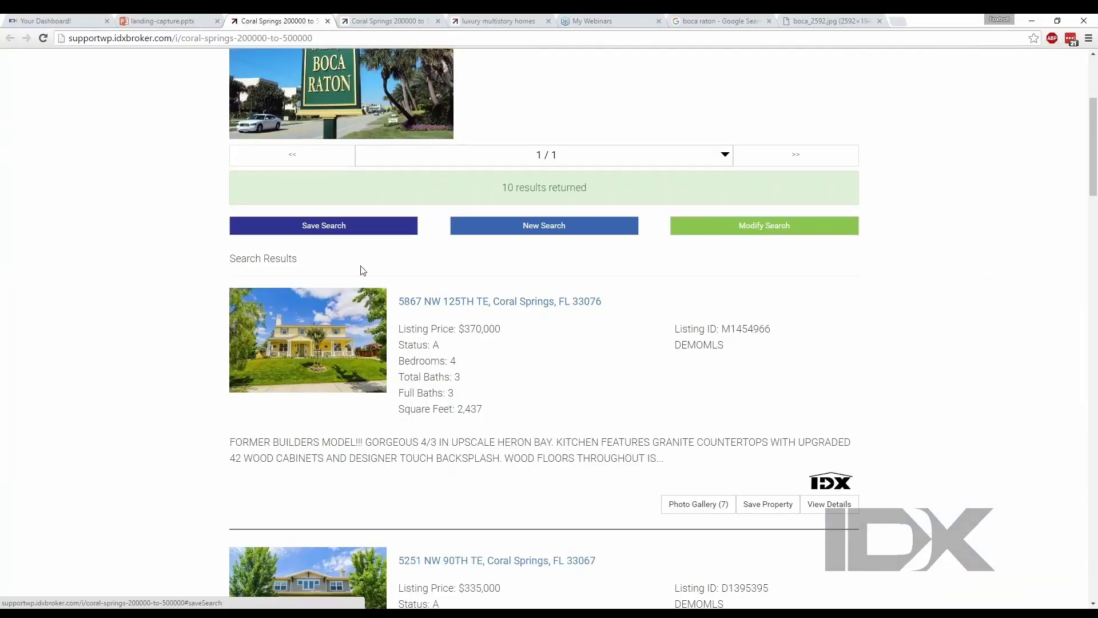
scroll(488, 341, "down", 1)
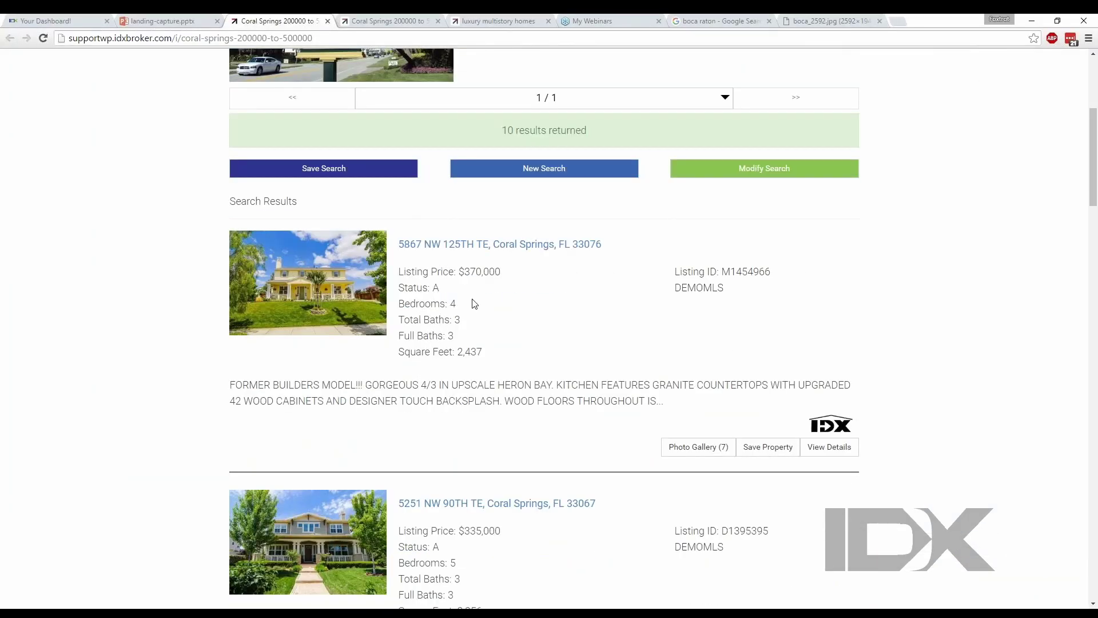
scroll(589, 418, "down", 1)
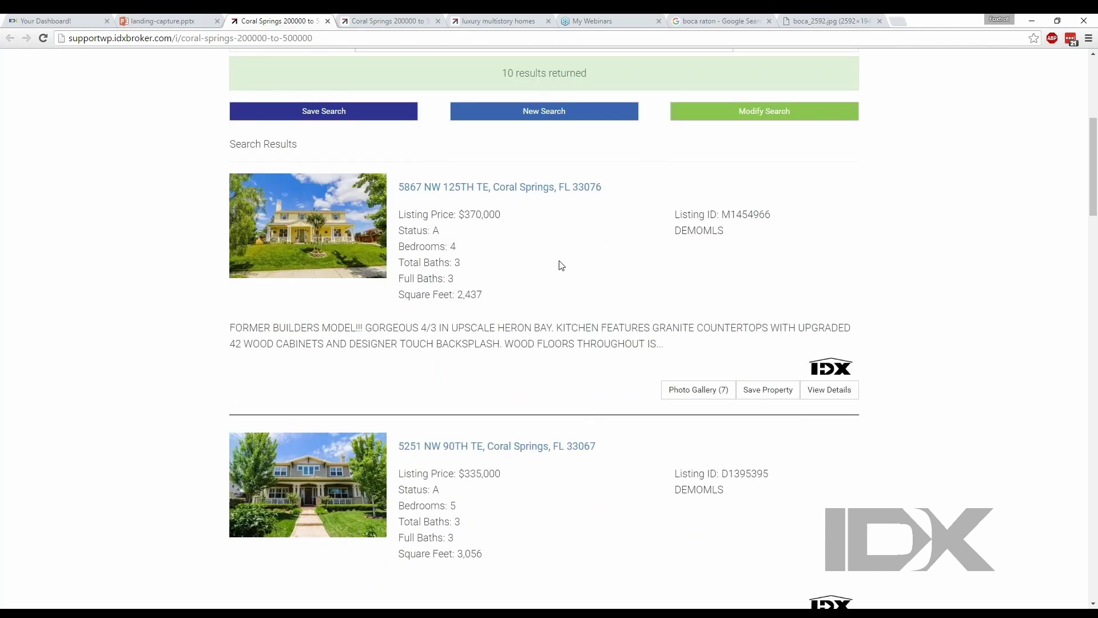
left_click(472, 189)
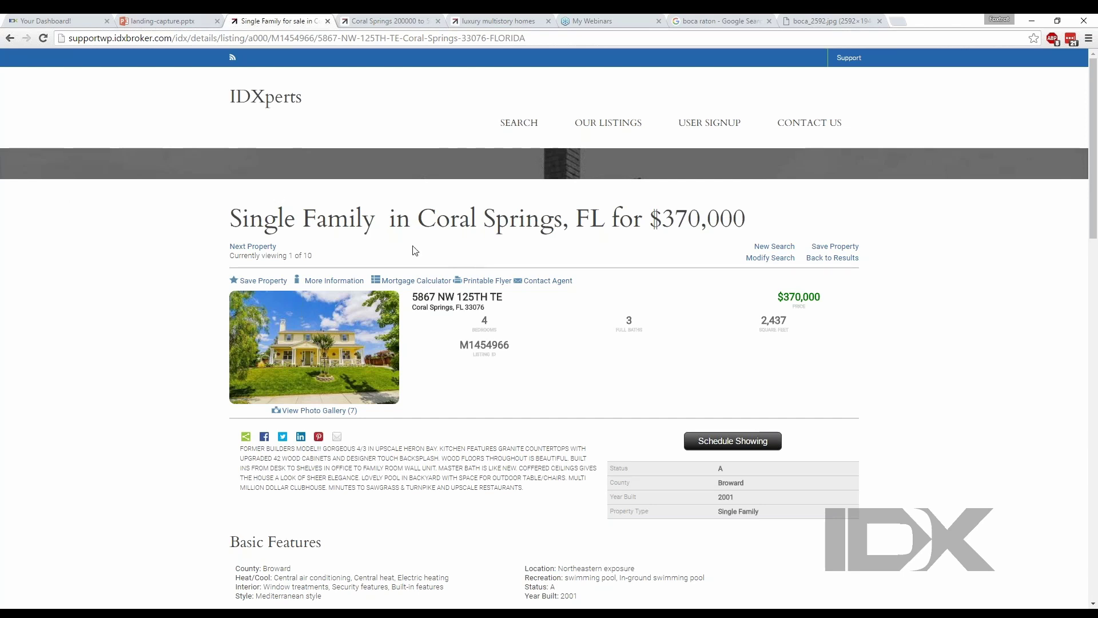
Examine the listing's details page, including its features, Walk Score map, contact form and agent section
scroll(413, 250, "down", 2)
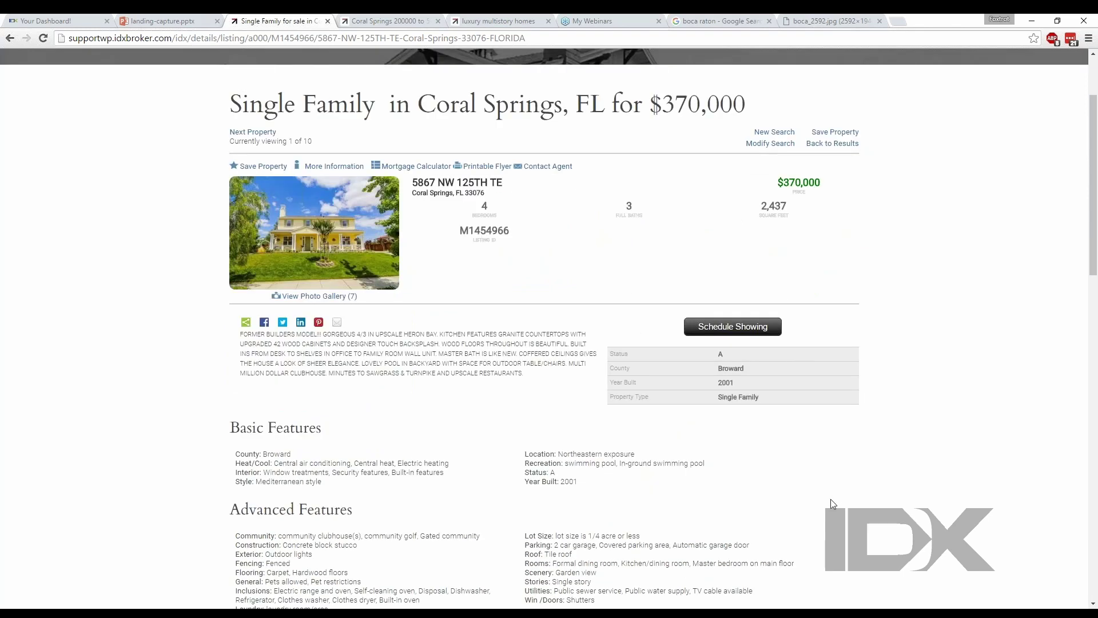
scroll(829, 499, "down", 1)
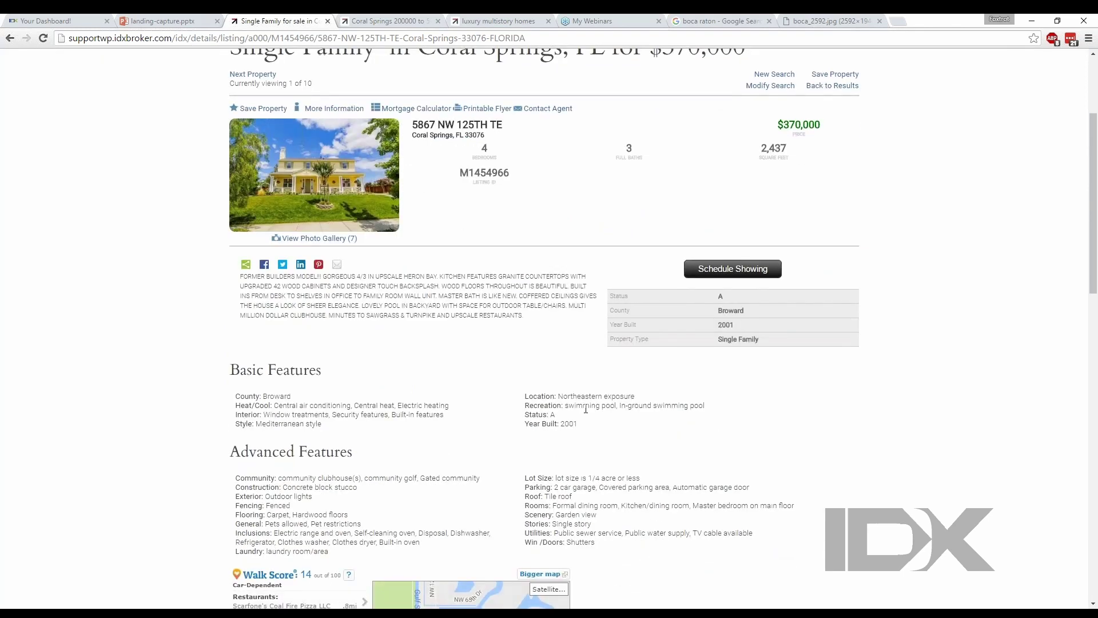
scroll(585, 408, "down", 1)
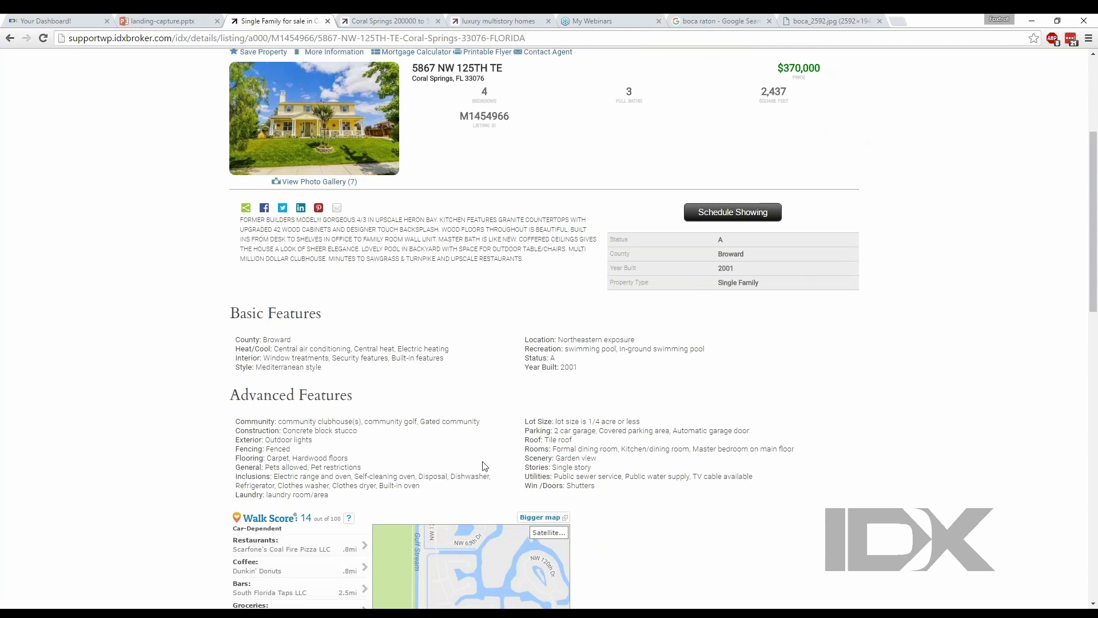
scroll(486, 461, "down", 5)
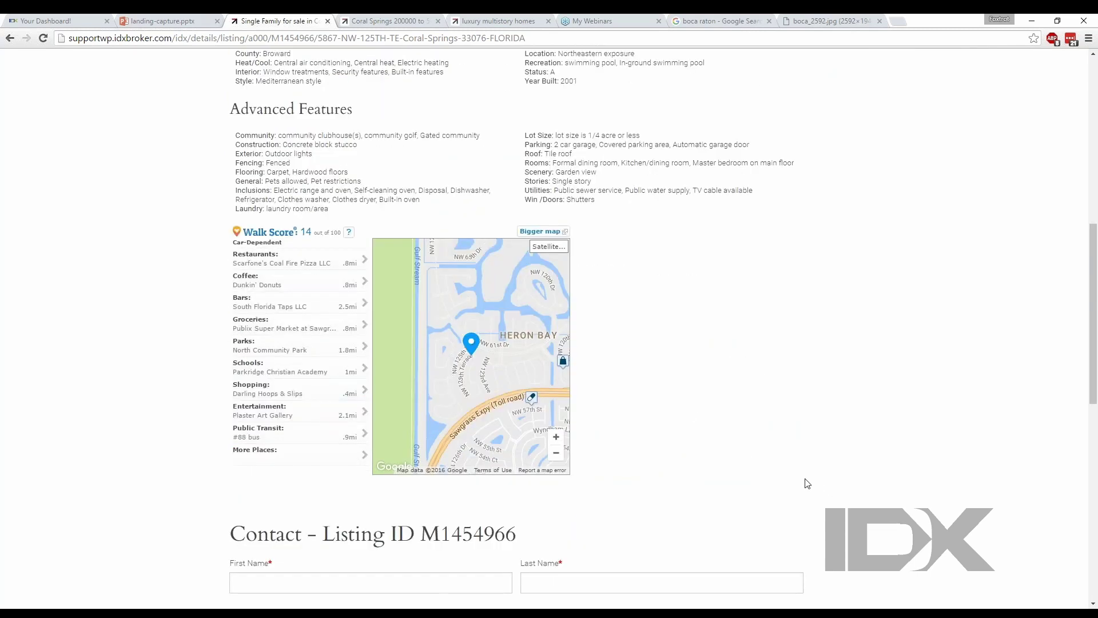
scroll(786, 480, "up", 1)
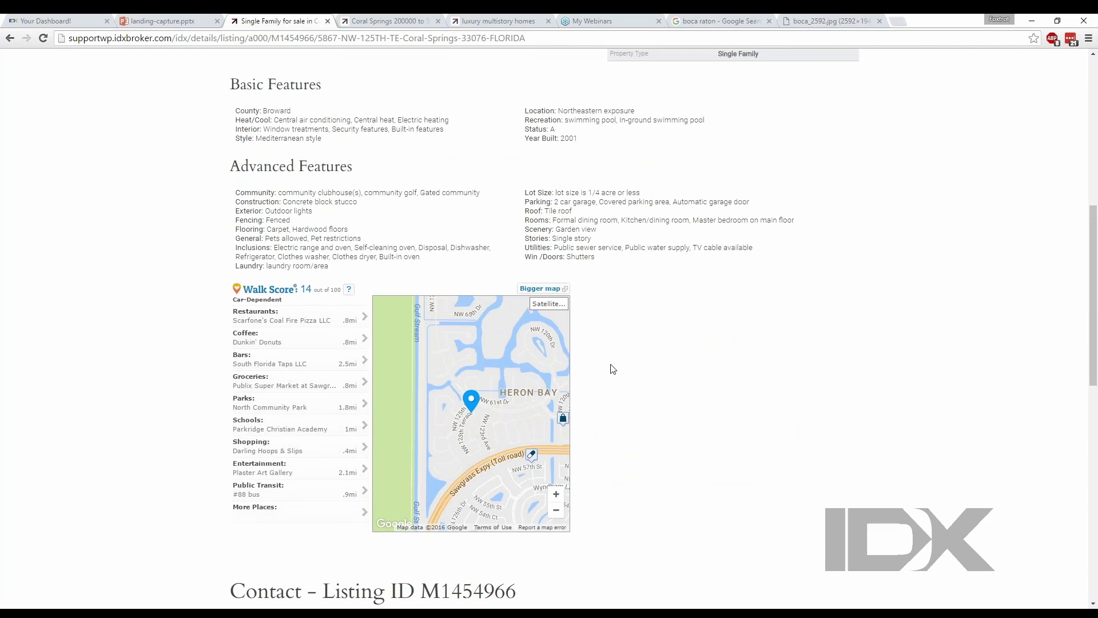
scroll(613, 369, "up", 1)
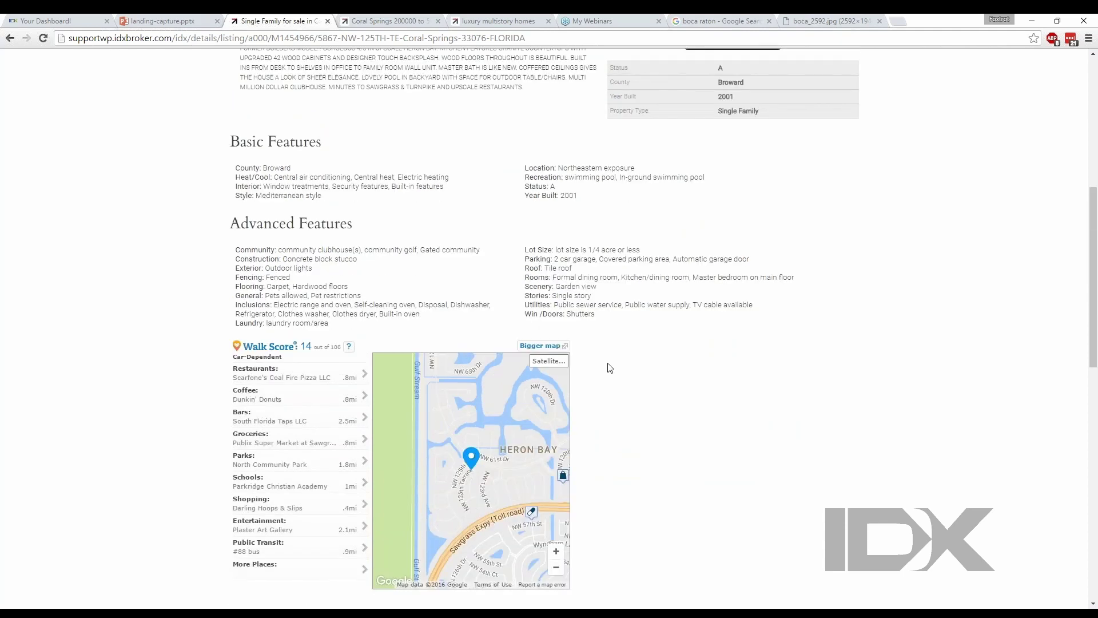
scroll(610, 369, "down", 1)
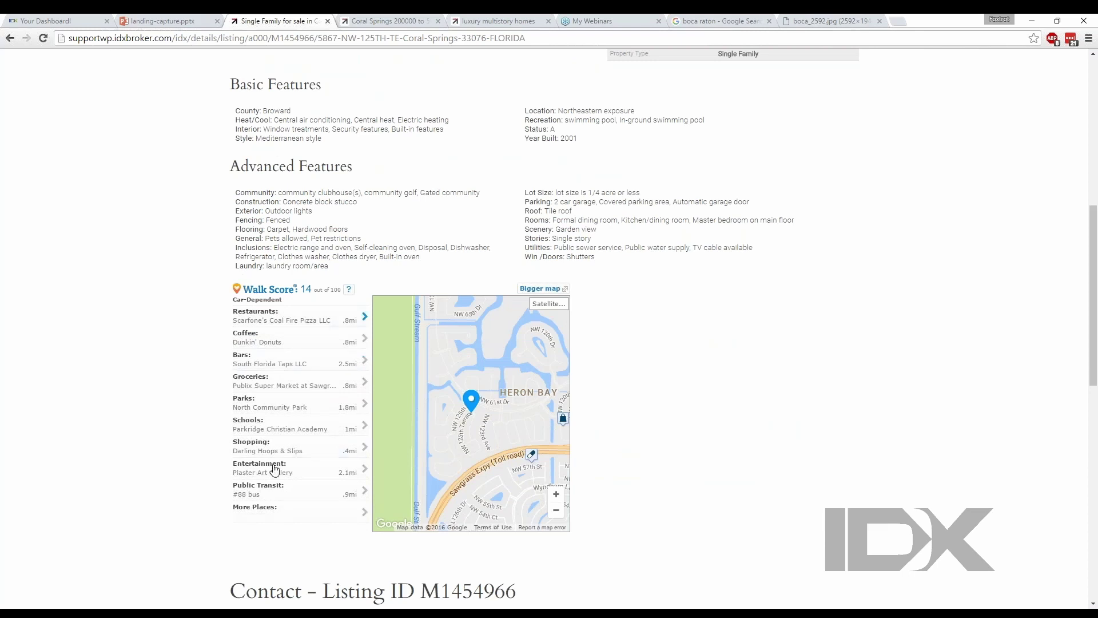
scroll(709, 475, "down", 7)
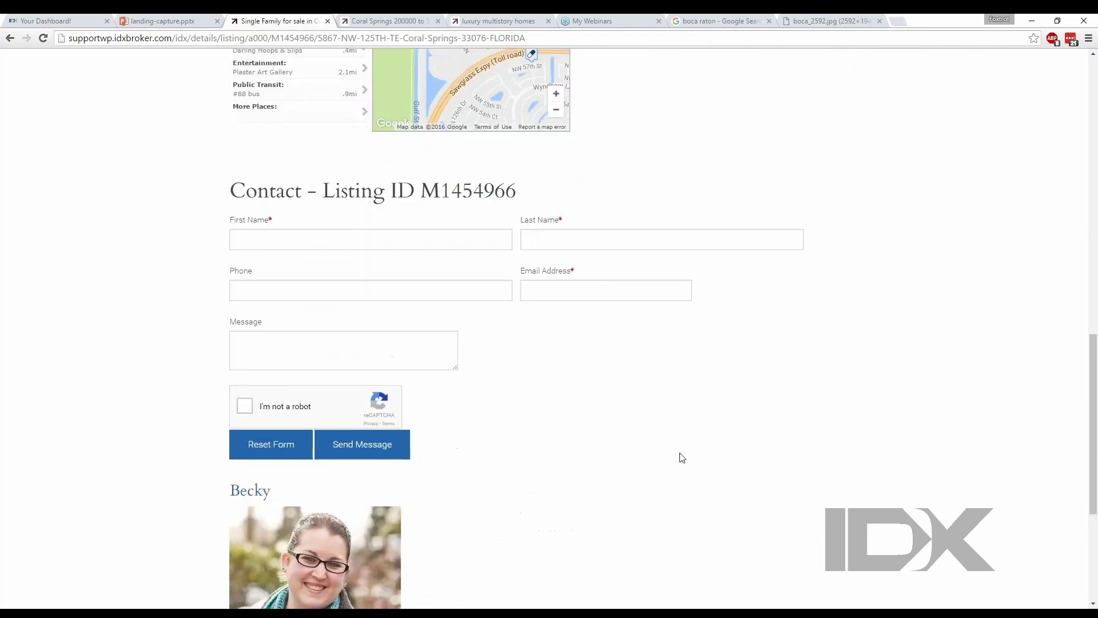
scroll(678, 460, "down", 4)
scroll(710, 469, "up", 11)
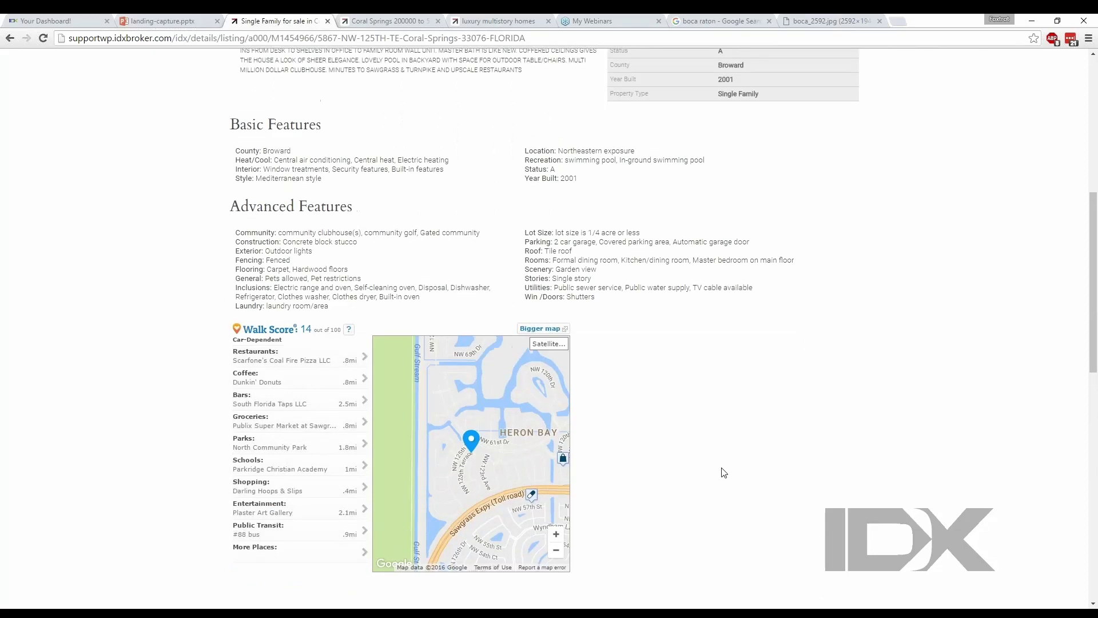
scroll(724, 472, "up", 7)
scroll(723, 472, "down", 2)
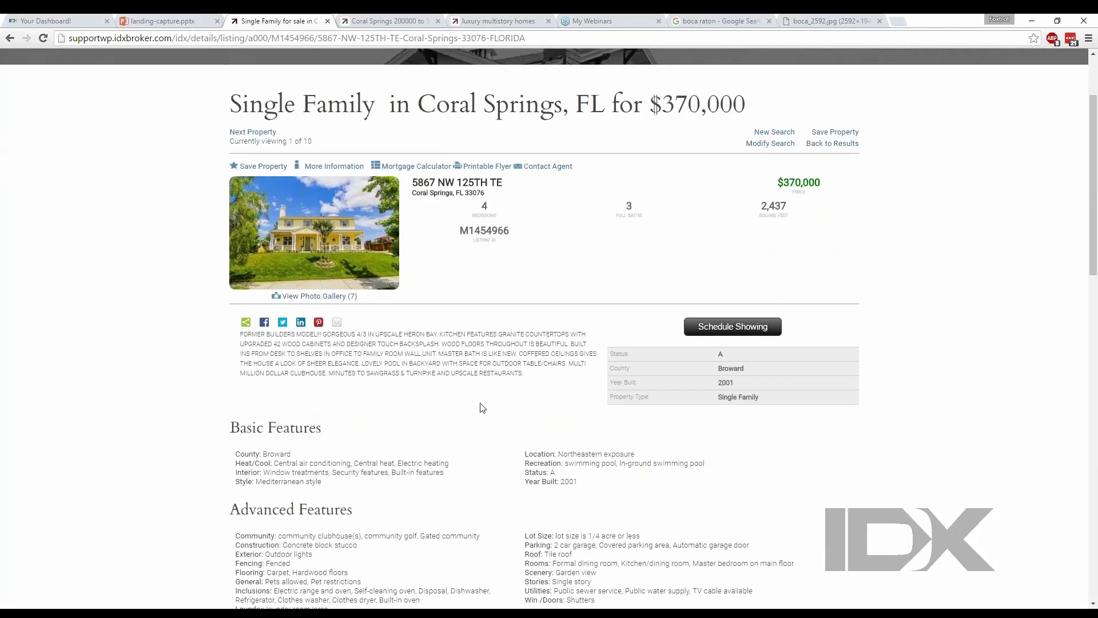
scroll(482, 408, "down", 5)
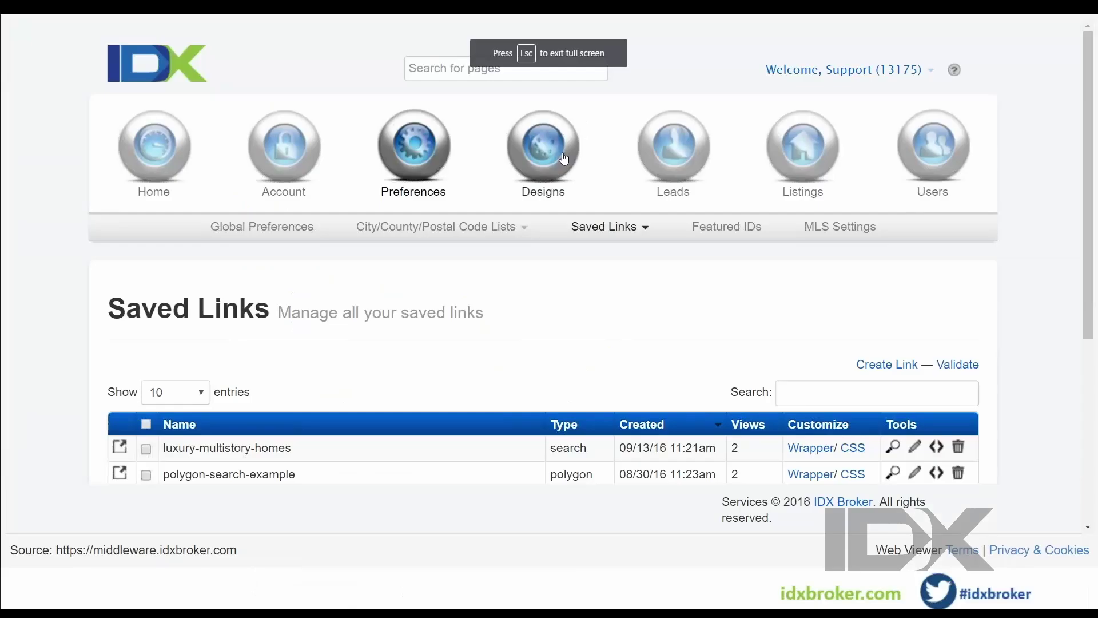
In the global preferences for the details page, enable Find The Best Area Info and save the changes
left_click(259, 227)
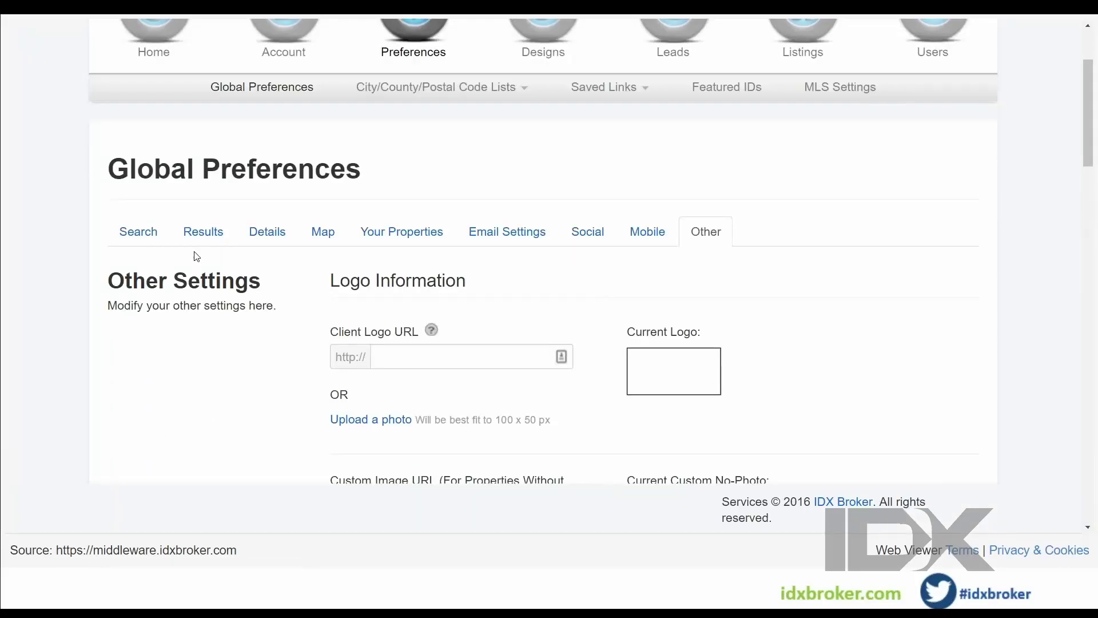
left_click(276, 239)
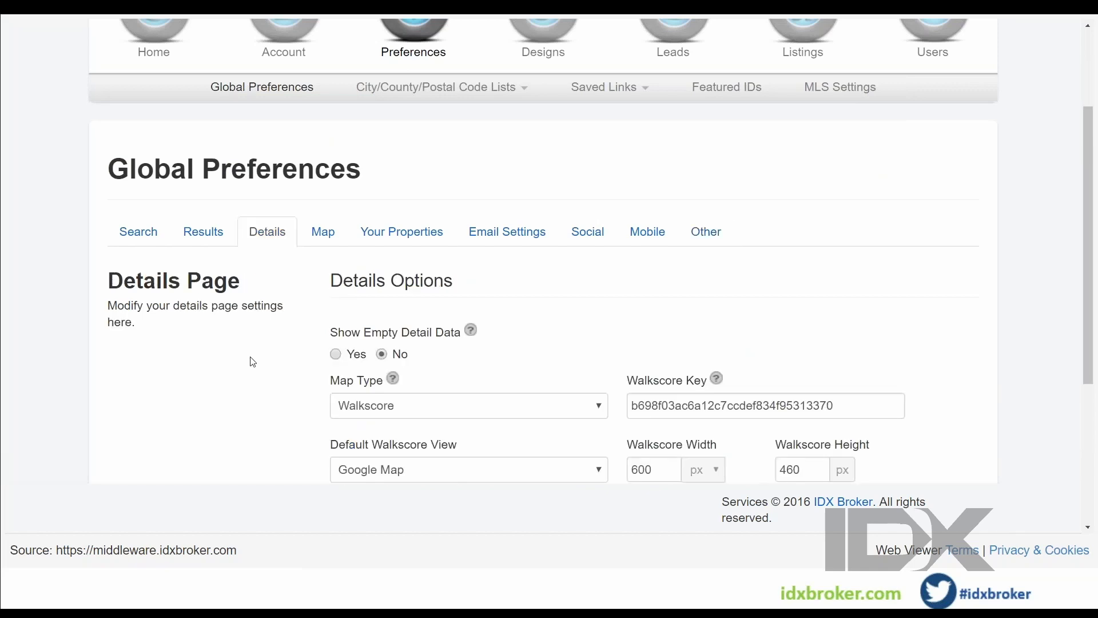
scroll(253, 361, "down", 4)
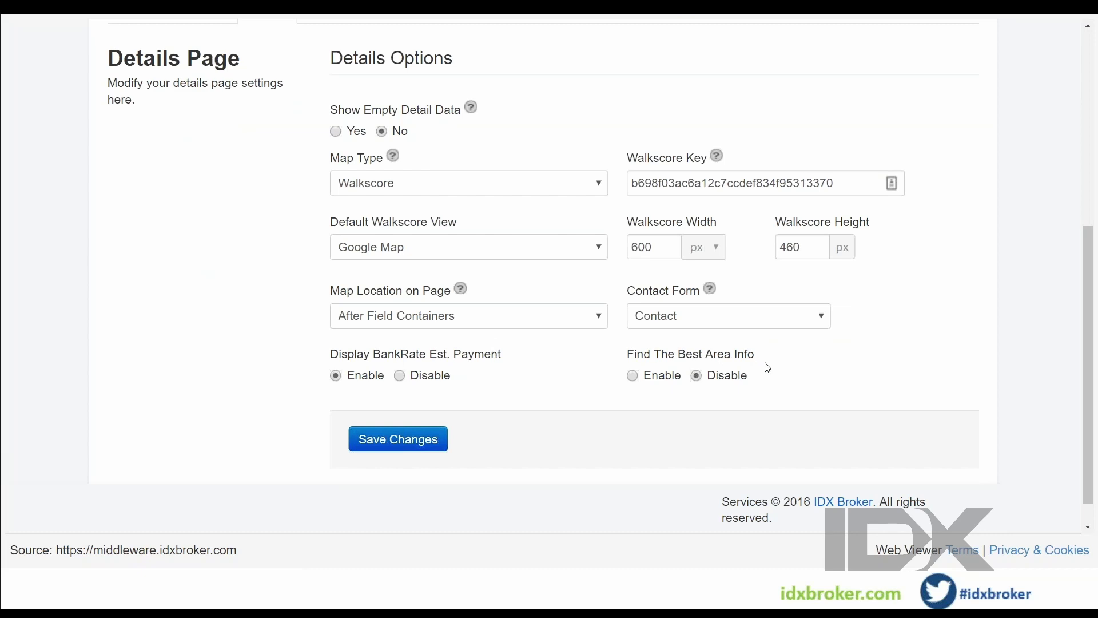
left_click_drag(750, 355, 627, 358)
left_click(614, 359)
left_click(633, 376)
left_click(383, 446)
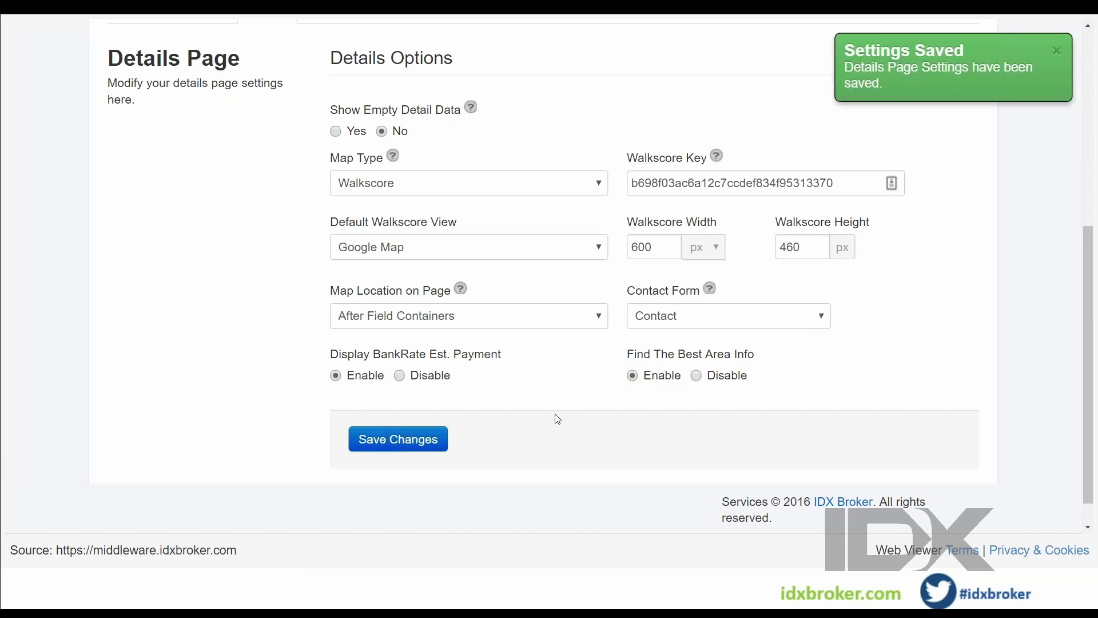
Open the management page for the saved links
scroll(556, 420, "up", 1)
scroll(555, 419, "up", 6)
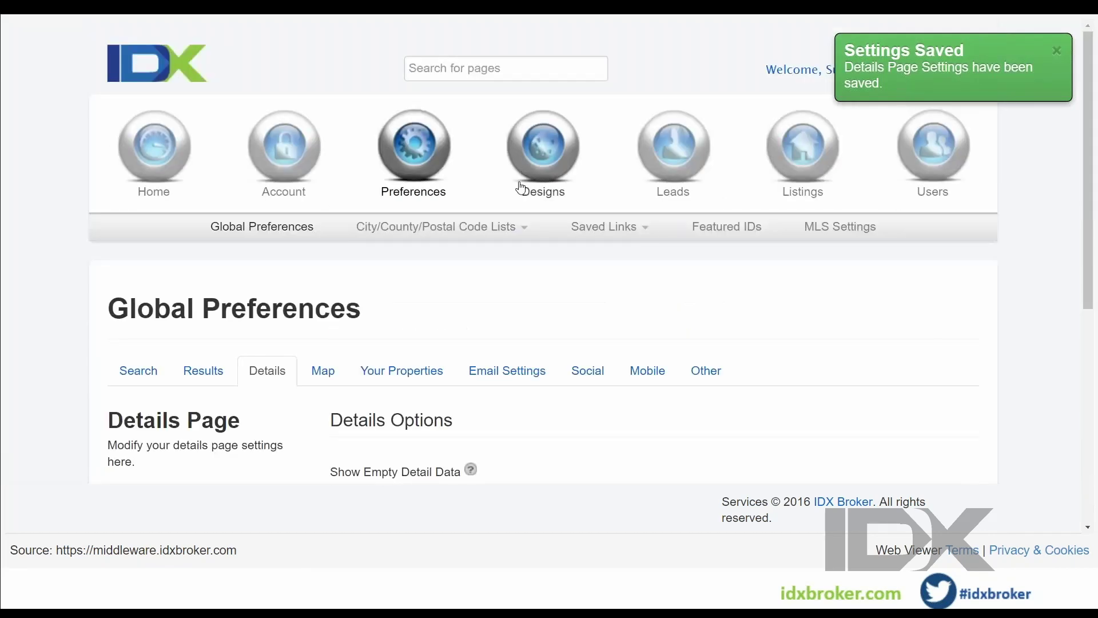
mouse_move(382, 140)
left_click(610, 227)
left_click(595, 252)
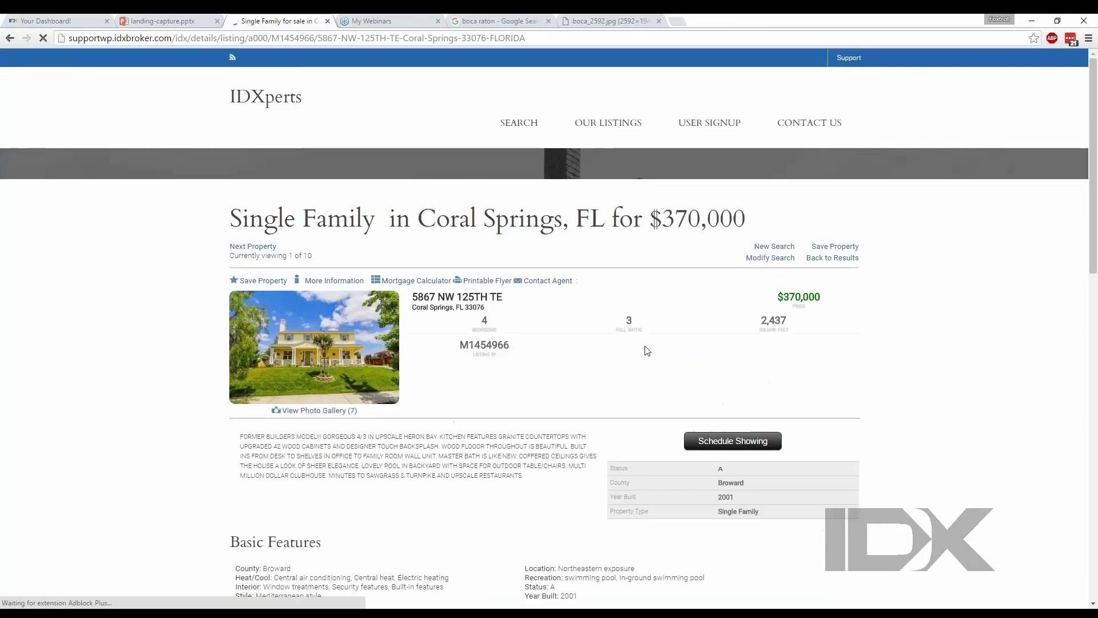
Examine the Area Info section on the Coral Springs listing's details page, including its market trends and schools
scroll(646, 350, "down", 3)
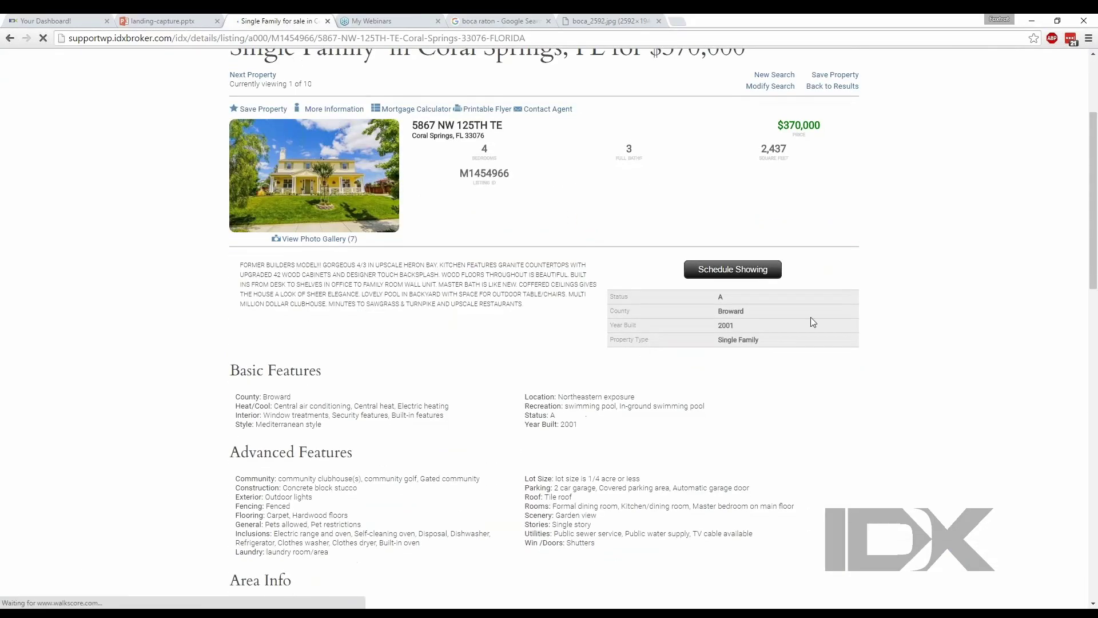
scroll(691, 341, "down", 2)
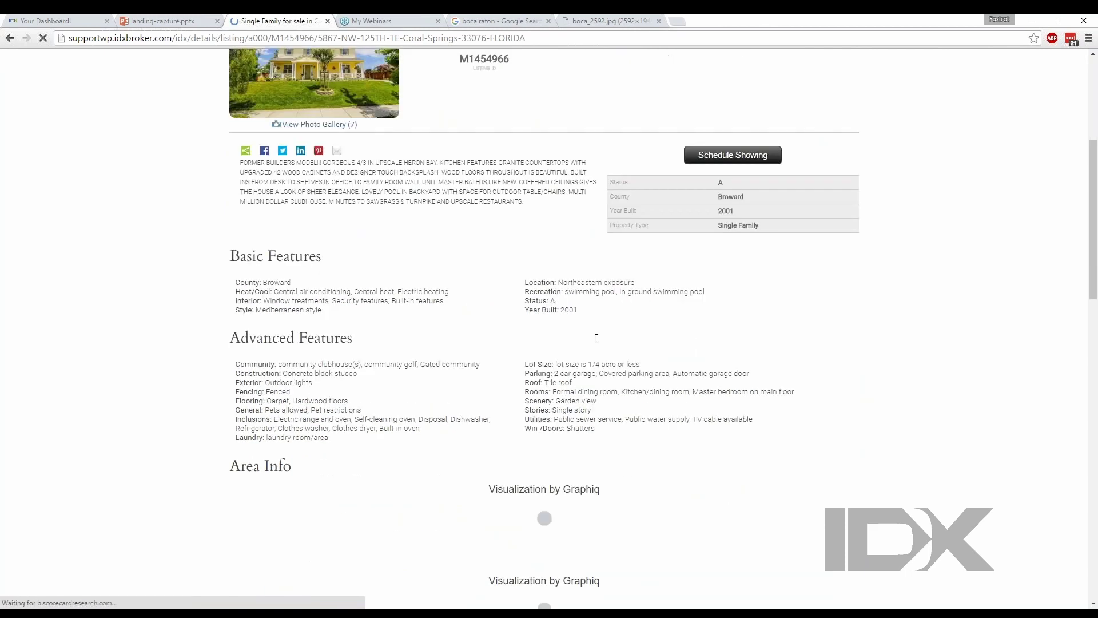
scroll(670, 342, "down", 4)
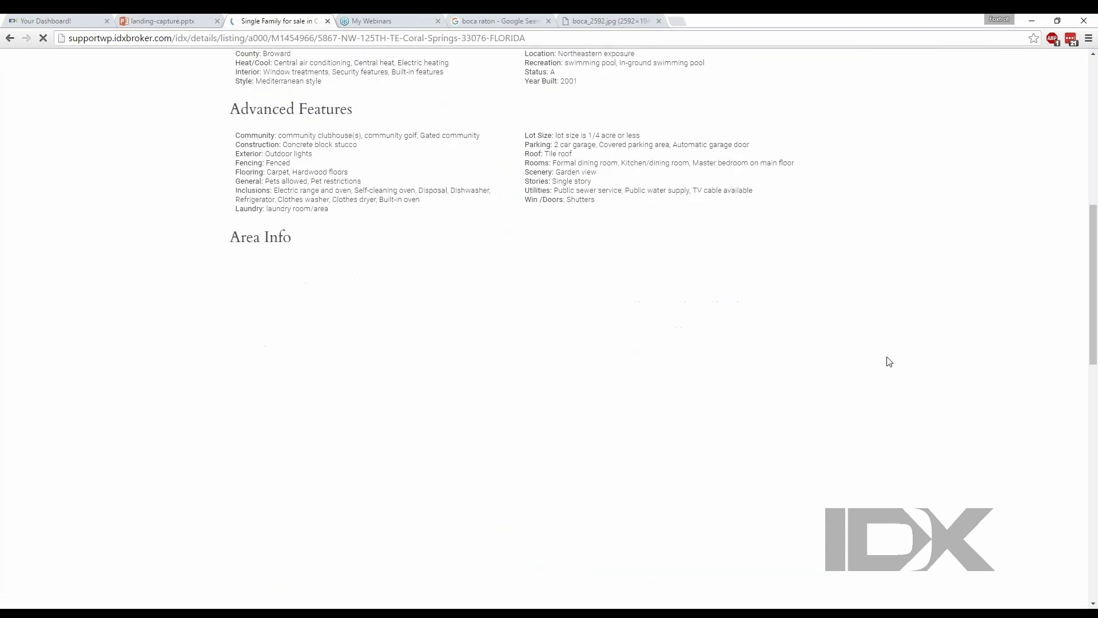
scroll(873, 359, "down", 1)
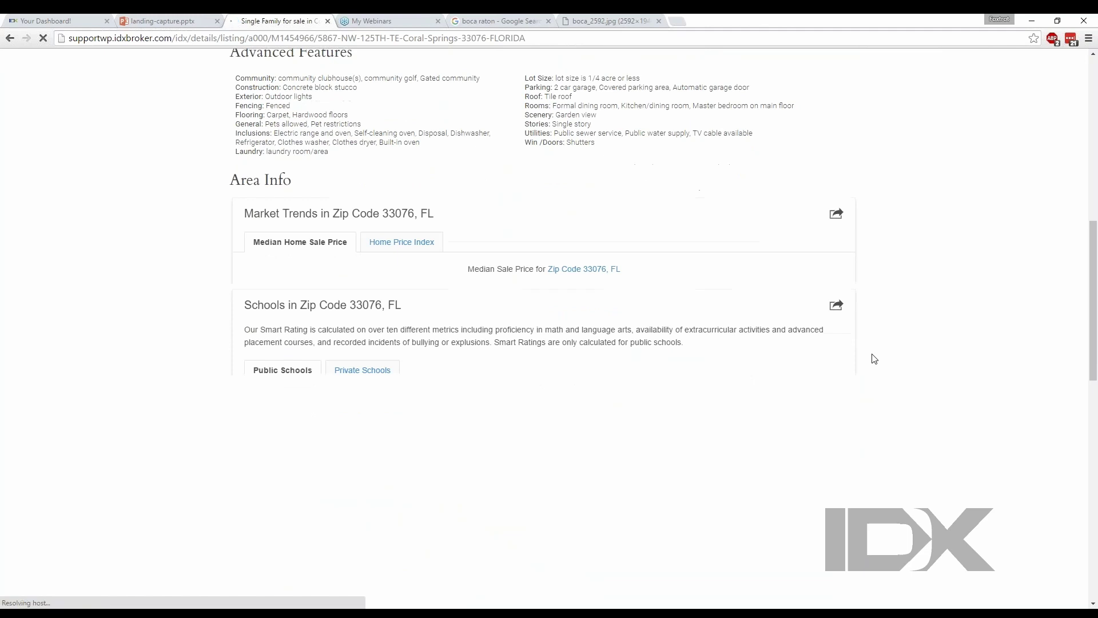
scroll(883, 361, "down", 1)
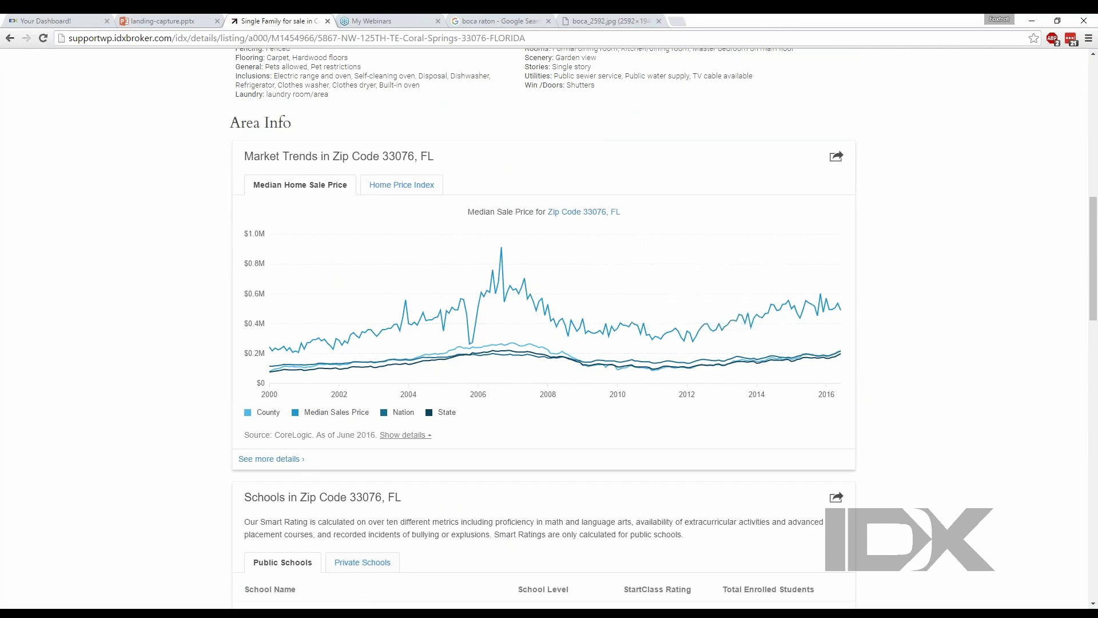
scroll(960, 357, "down", 4)
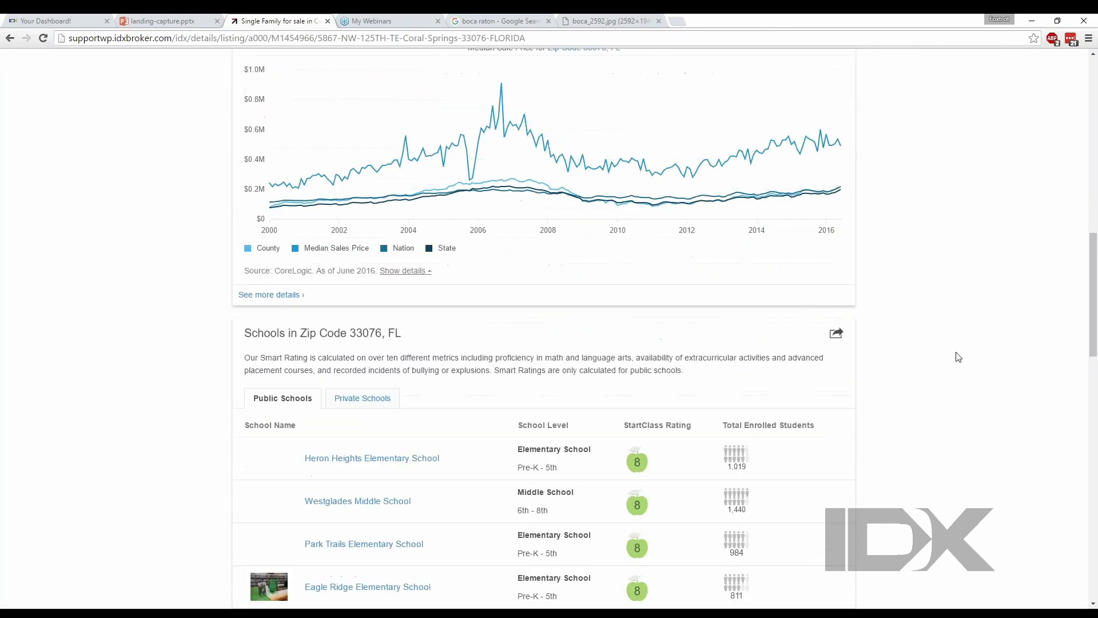
scroll(959, 357, "down", 1)
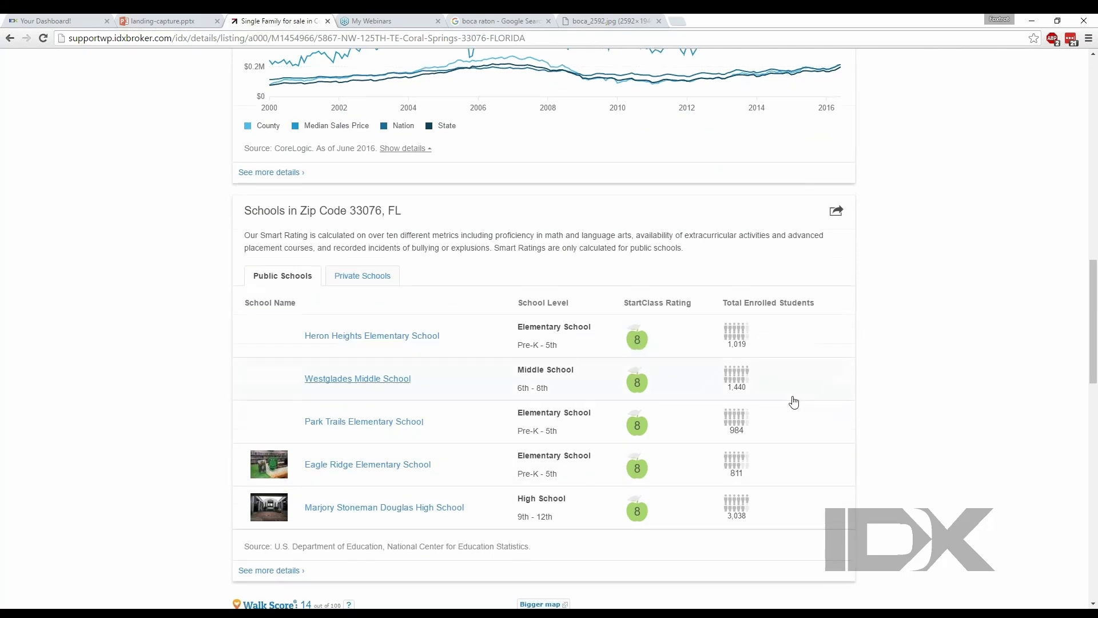
scroll(794, 404, "down", 1)
scroll(795, 409, "down", 1)
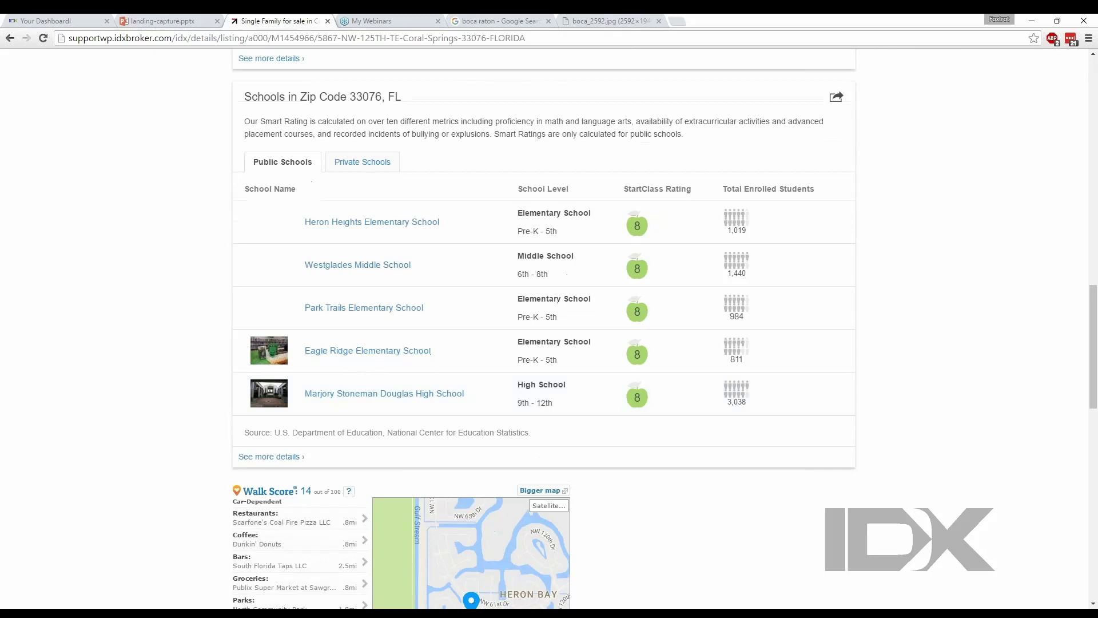
scroll(866, 540, "up", 7)
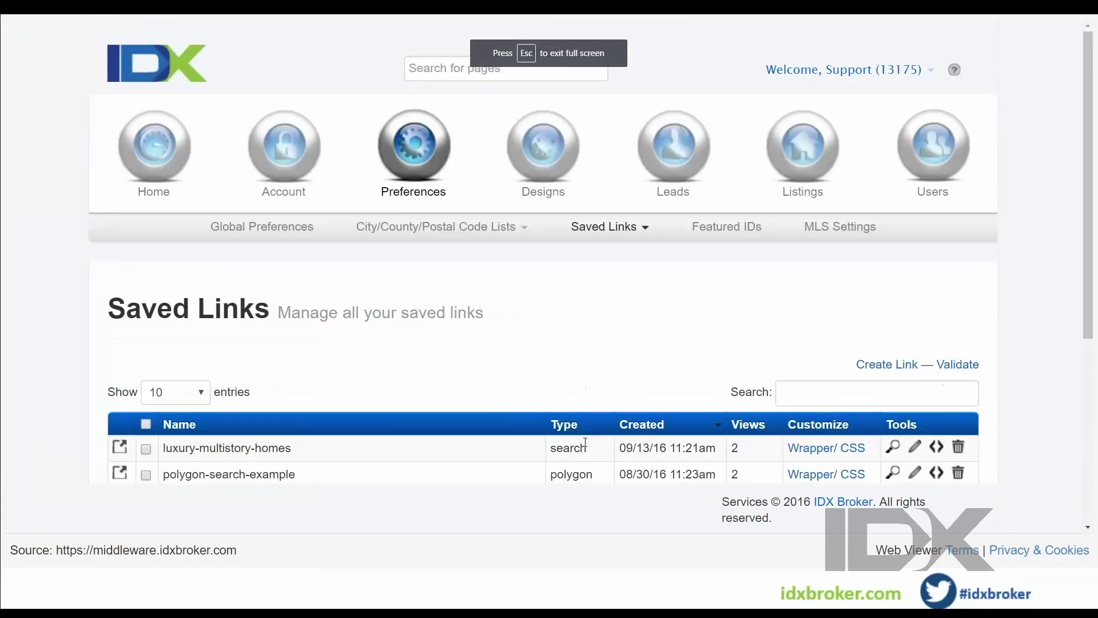
Switch the Lead Registration Preferences to the Advanced view and open the Global Registration Rules
left_click(682, 162)
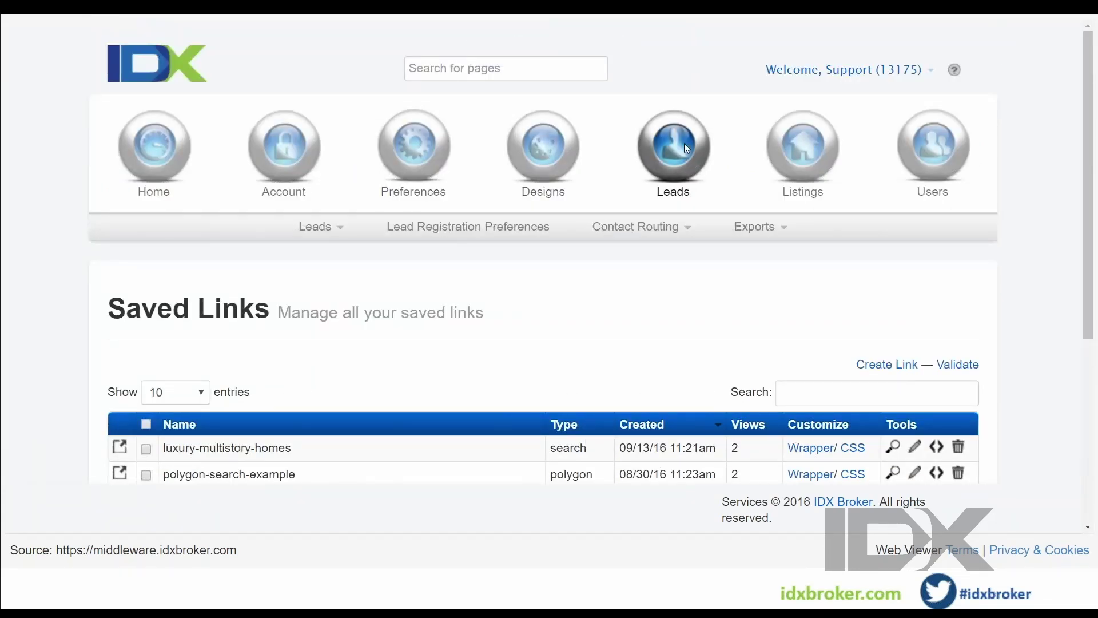
left_click(431, 231)
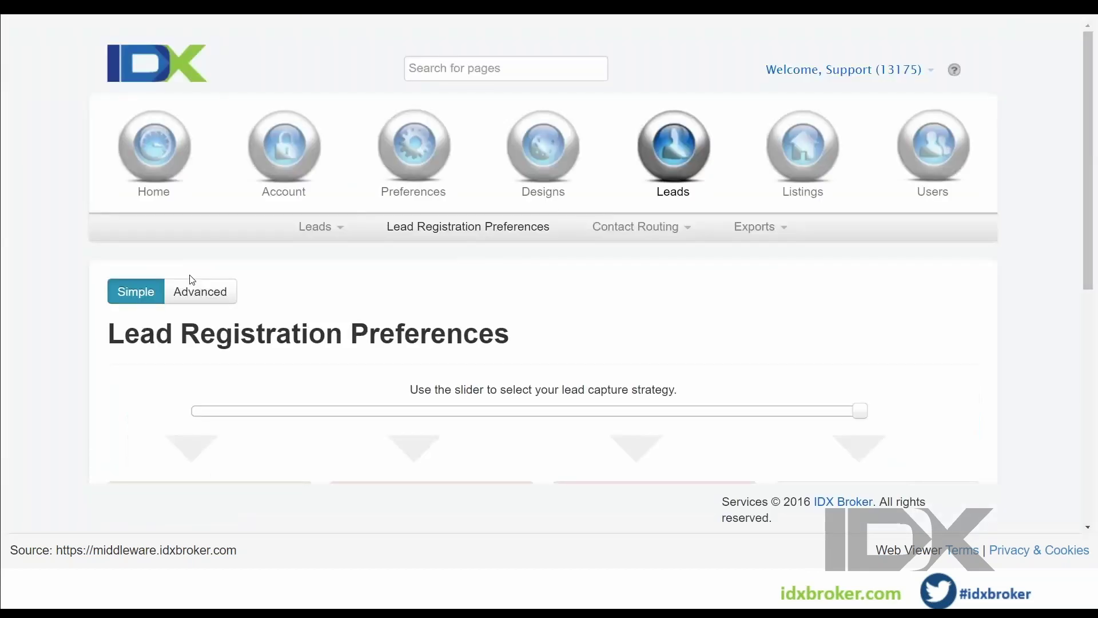
left_click(198, 296)
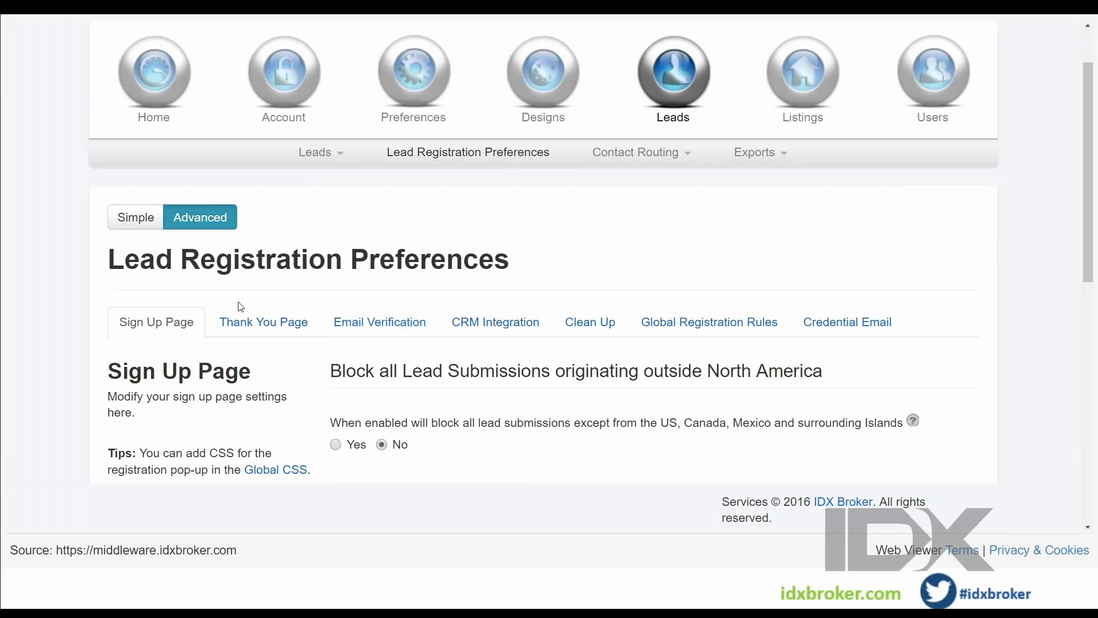
scroll(238, 306, "down", 3)
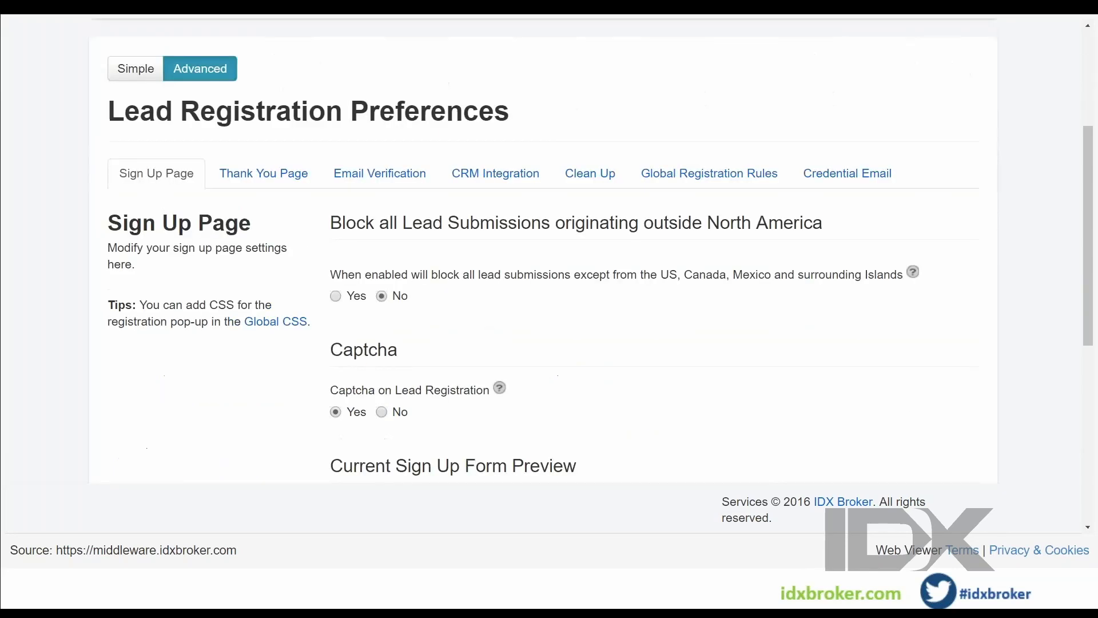
left_click(657, 182)
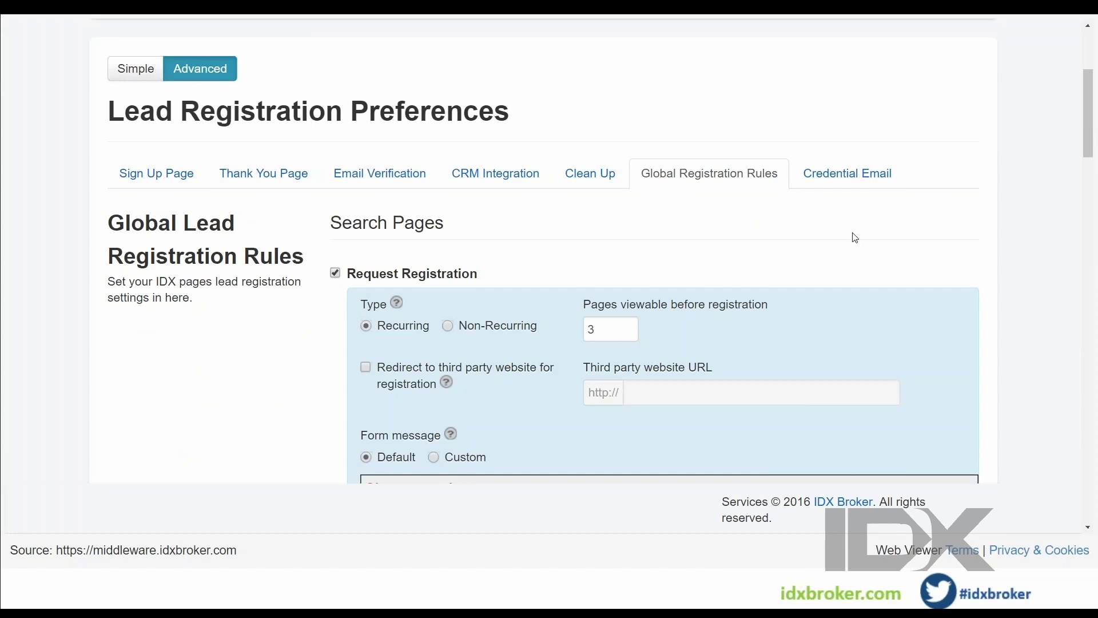
Examine the Request Registration and Force Registration rules for search pages, including viewable page limits and form messages
scroll(851, 238, "down", 2)
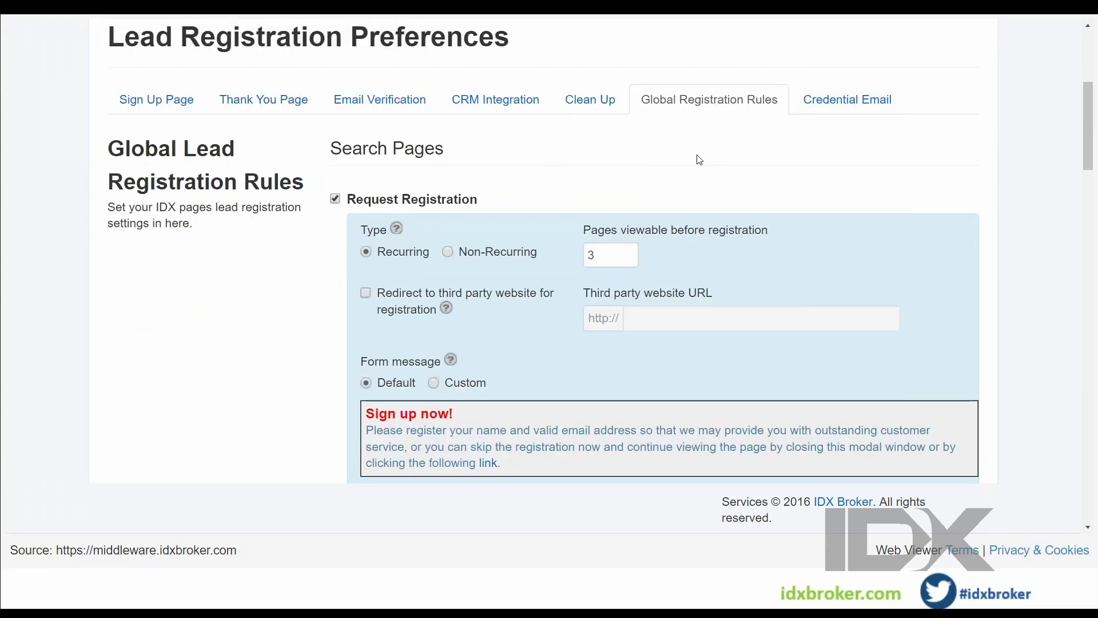
scroll(368, 152, "down", 1)
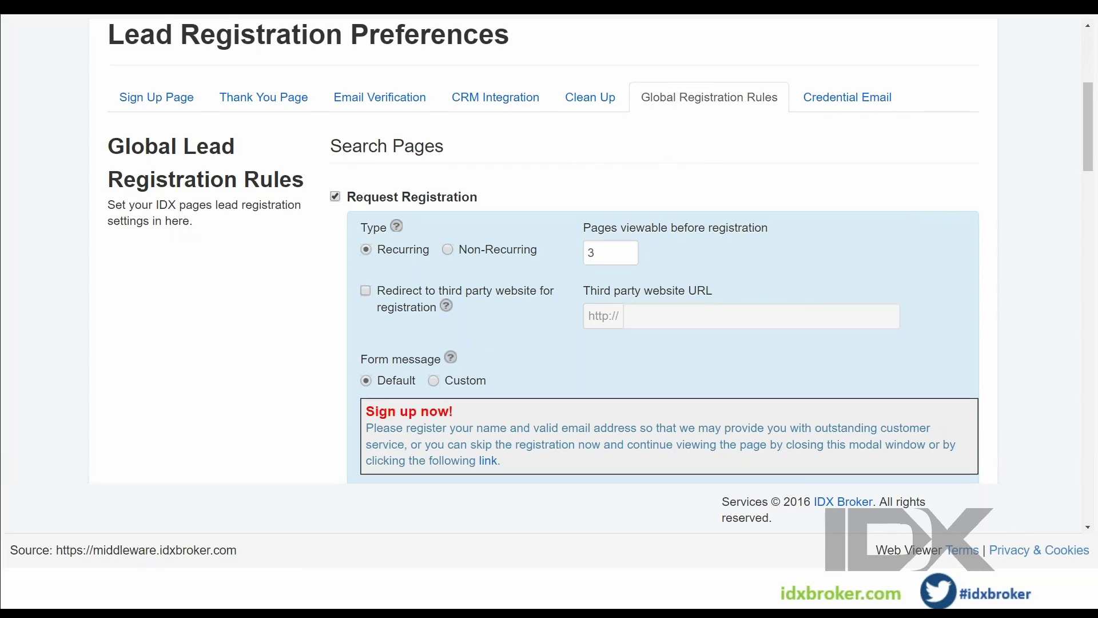
scroll(338, 132, "down", 2)
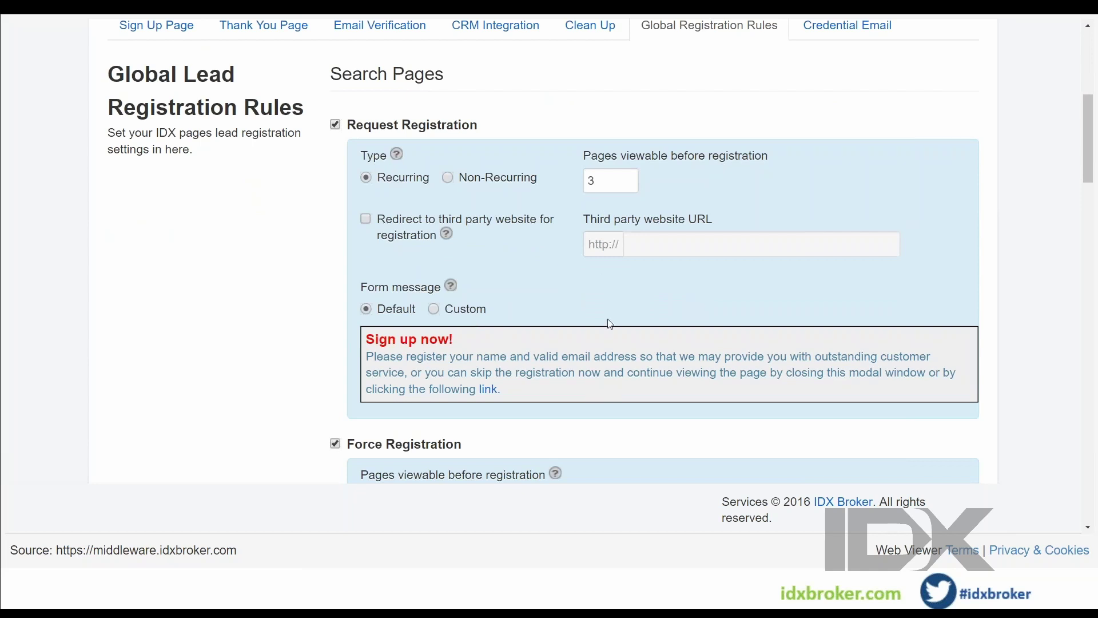
scroll(671, 309, "down", 1)
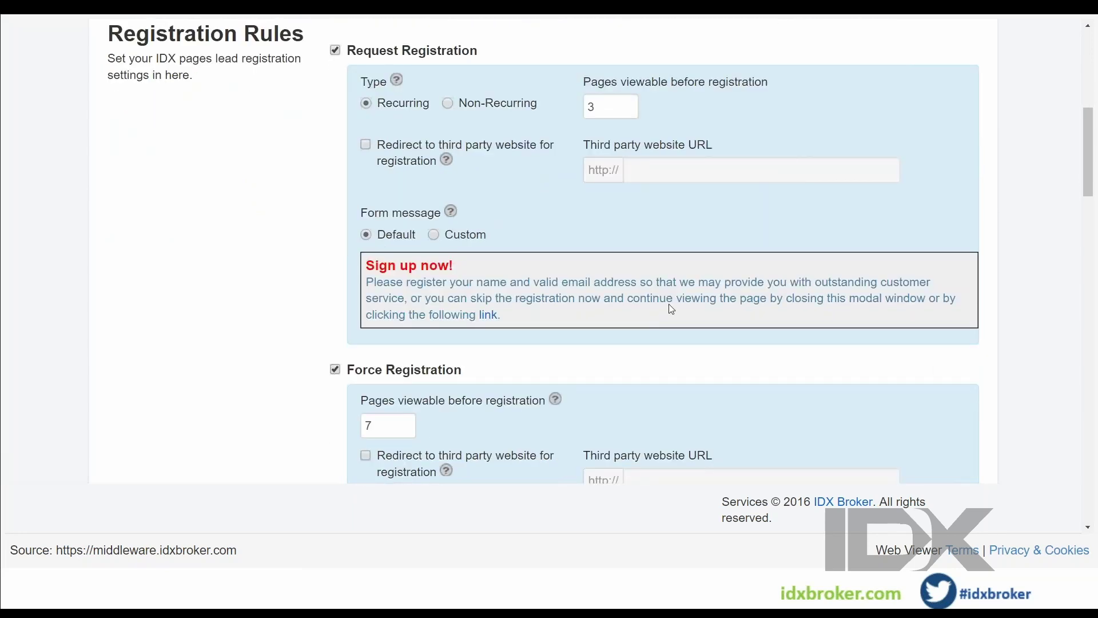
scroll(596, 319, "down", 1)
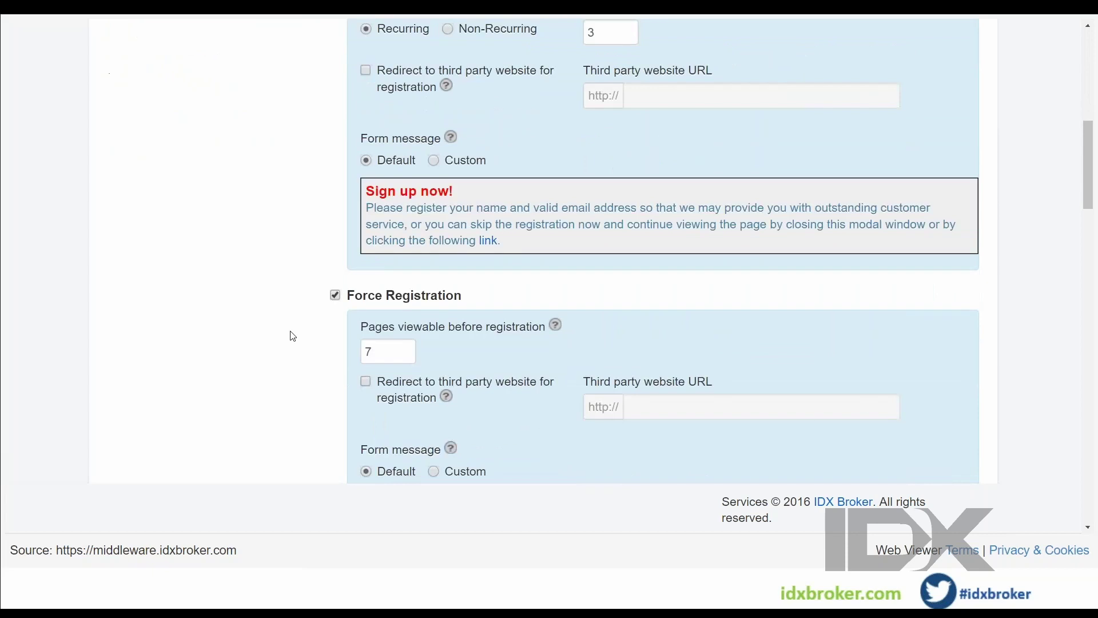
scroll(512, 349, "down", 2)
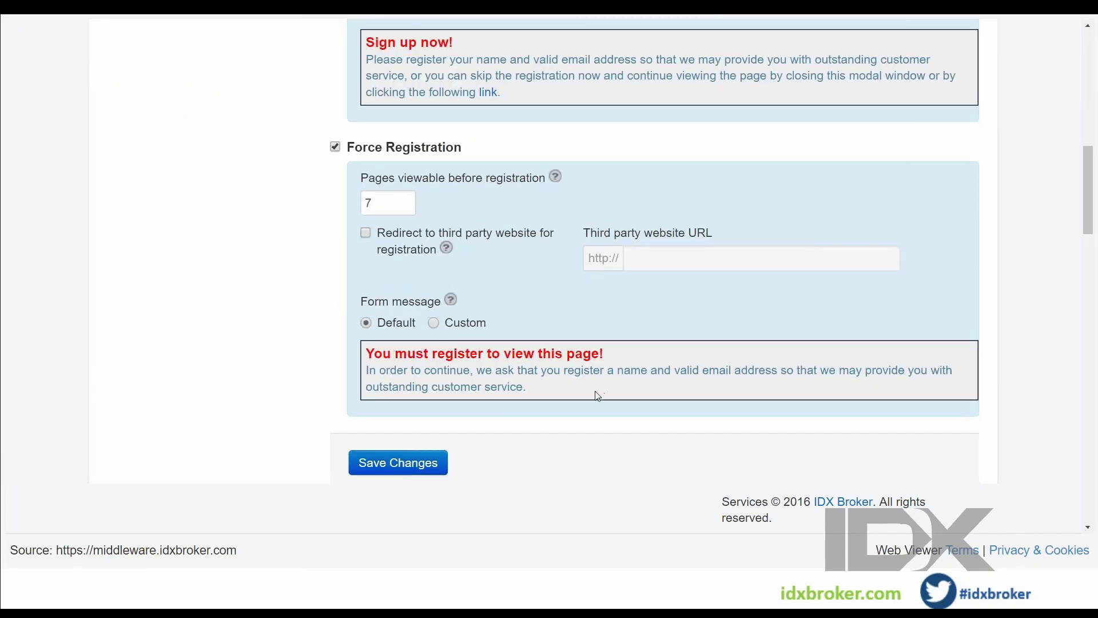
scroll(596, 395, "up", 1)
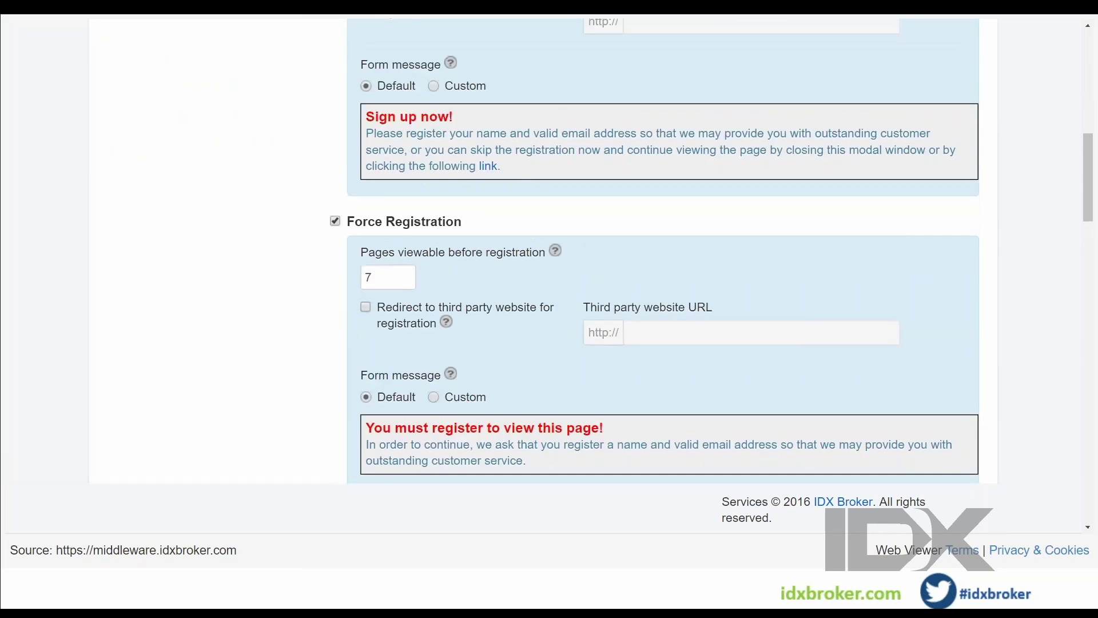
scroll(357, 118, "up", 2)
scroll(289, 123, "down", 1)
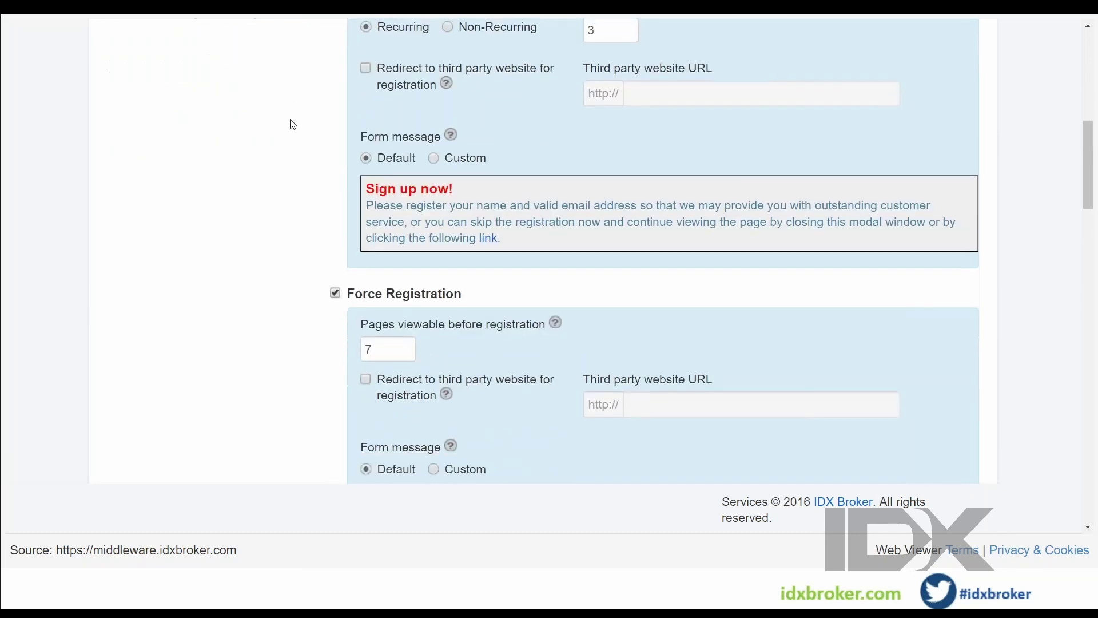
From the Details Pages rules, open the Details page's custom preferences and show its Lead Registration settings
scroll(292, 123, "down", 5)
scroll(633, 318, "down", 1)
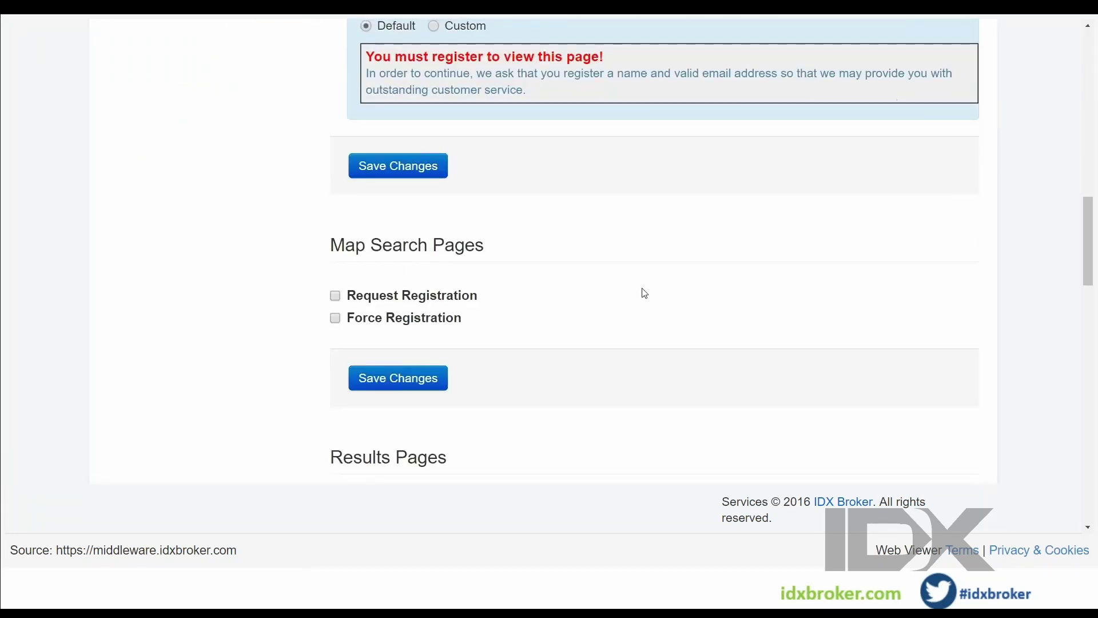
scroll(644, 293, "down", 5)
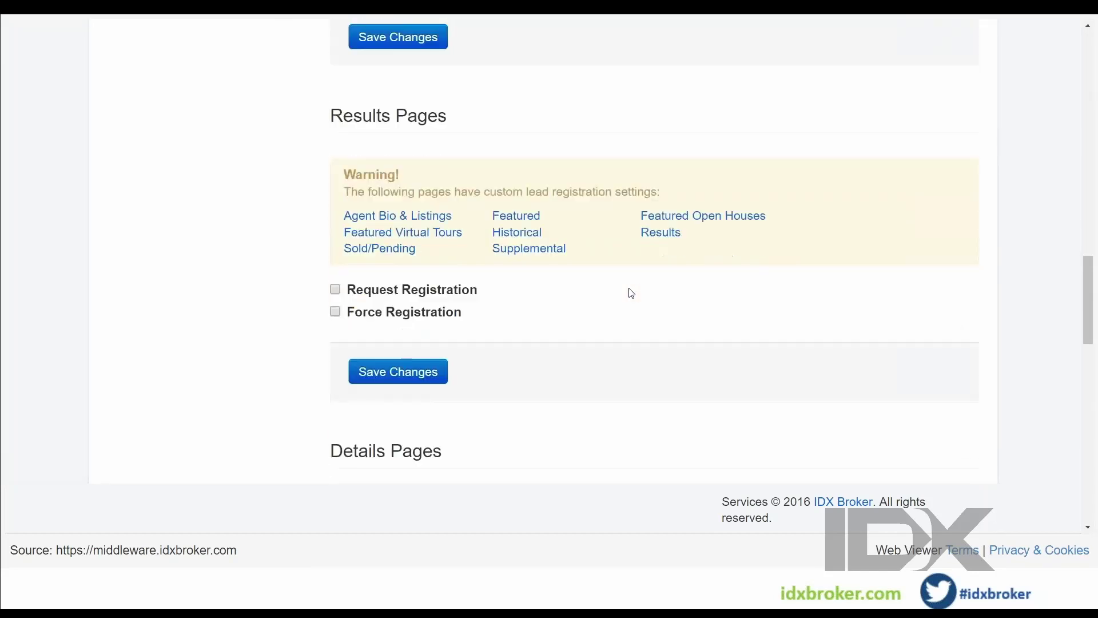
scroll(674, 252, "down", 2)
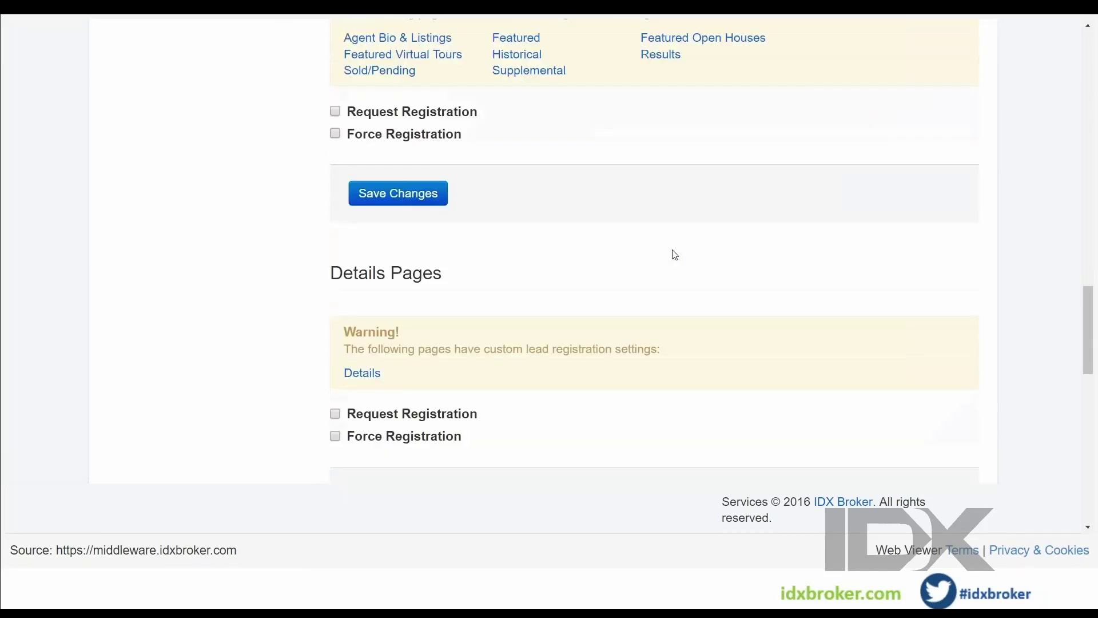
scroll(675, 254, "down", 3)
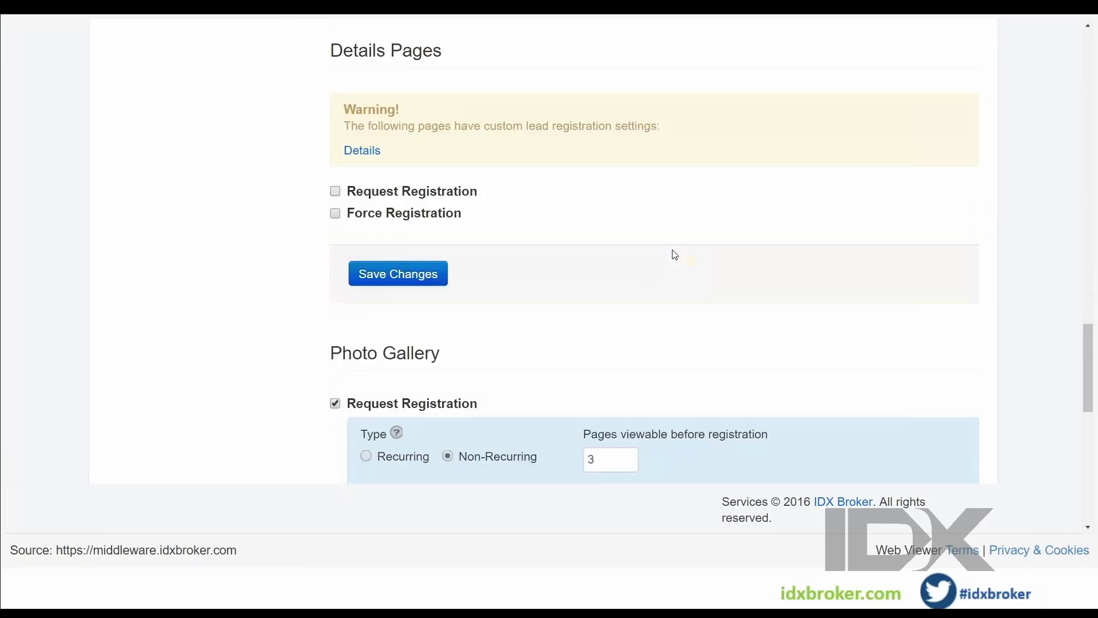
left_click(369, 152)
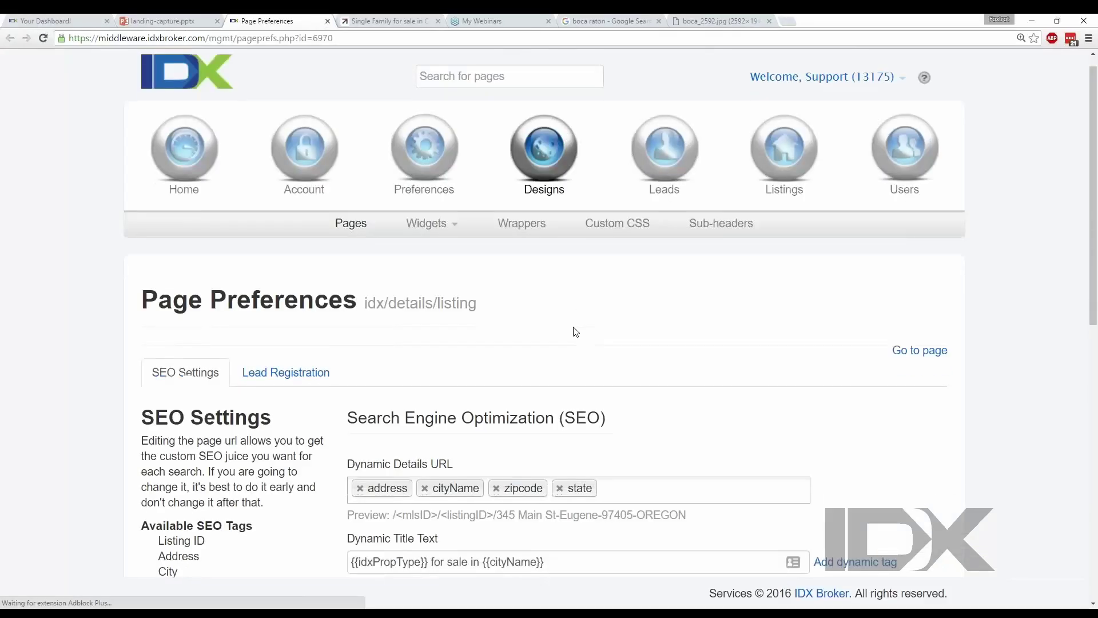
scroll(572, 330, "down", 1)
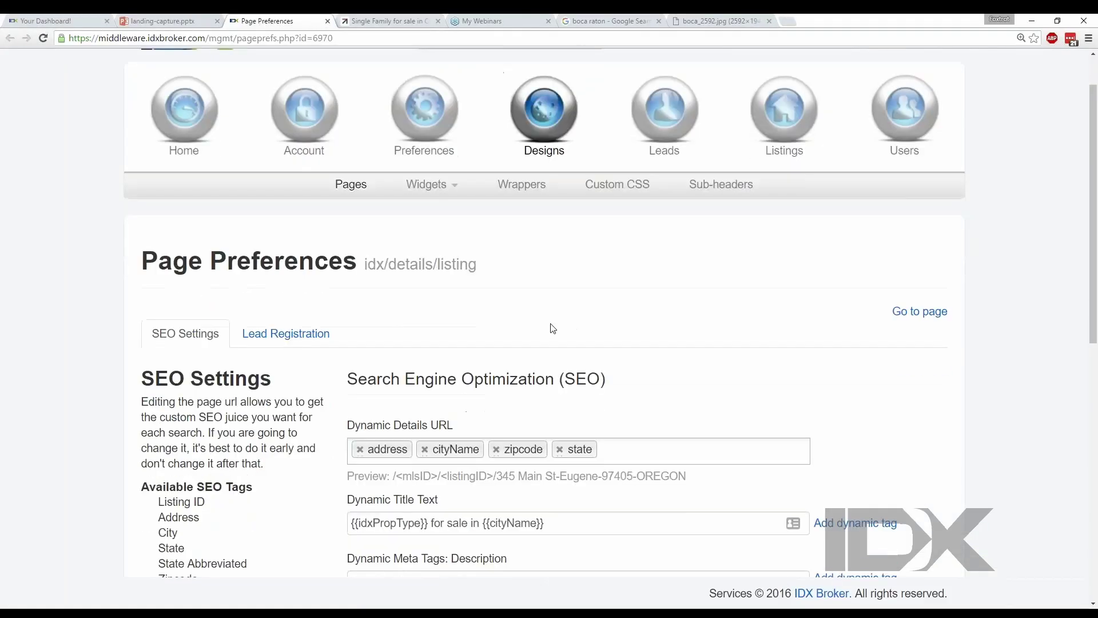
left_click(280, 338)
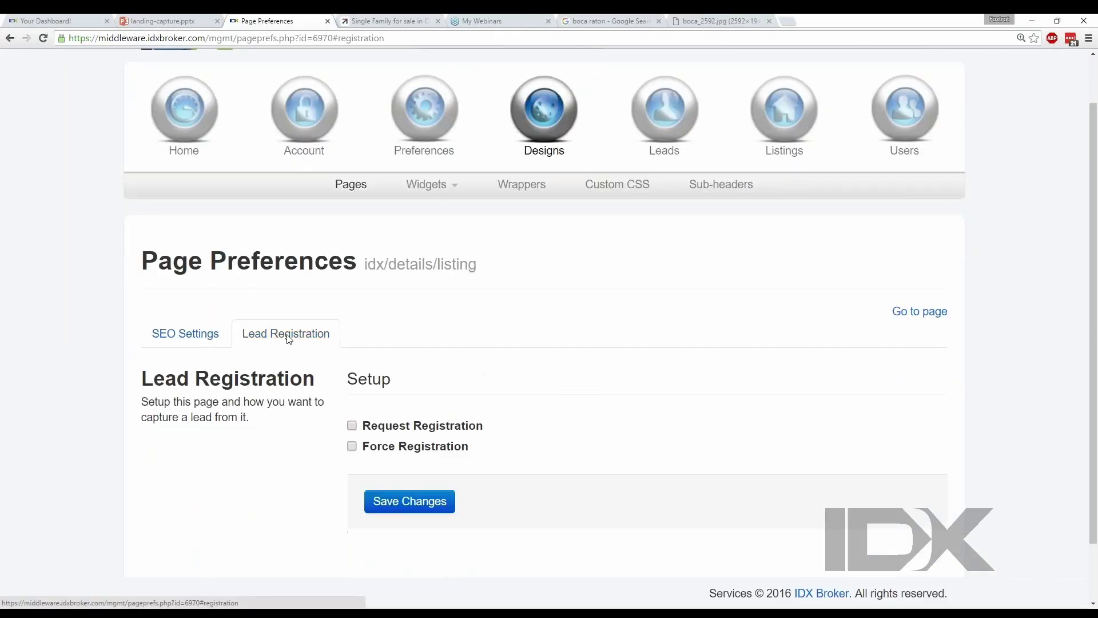
Enable non-recurring Request Registration for the details page with 3 pages viewable before registration
scroll(353, 363, "down", 1)
left_click(352, 359)
scroll(608, 403, "down", 1)
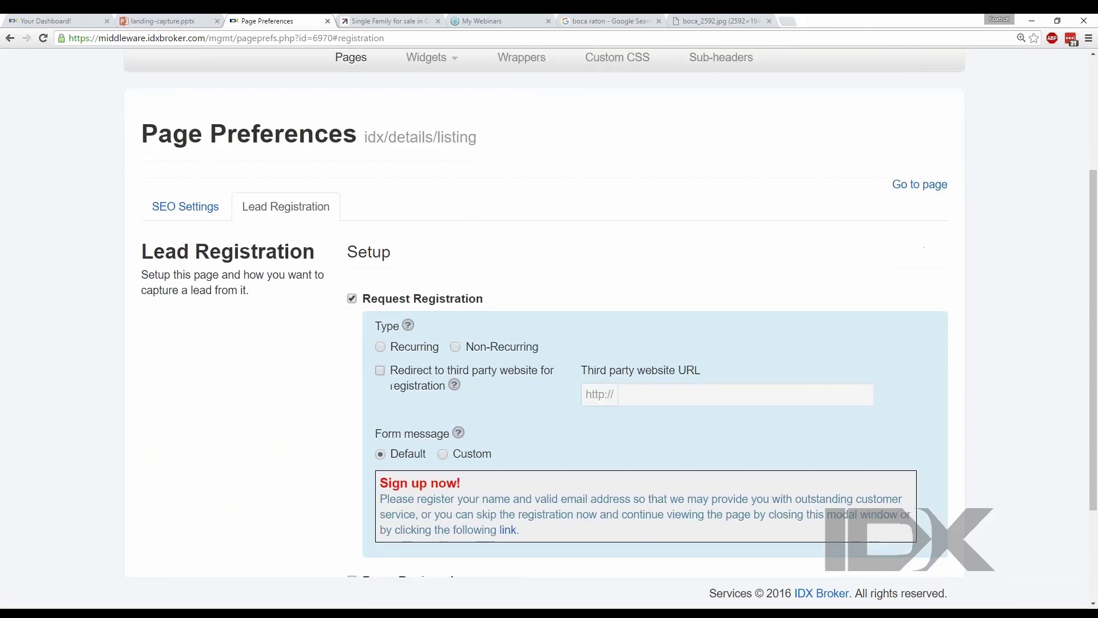
left_click(463, 353)
type("3")
left_click(940, 375)
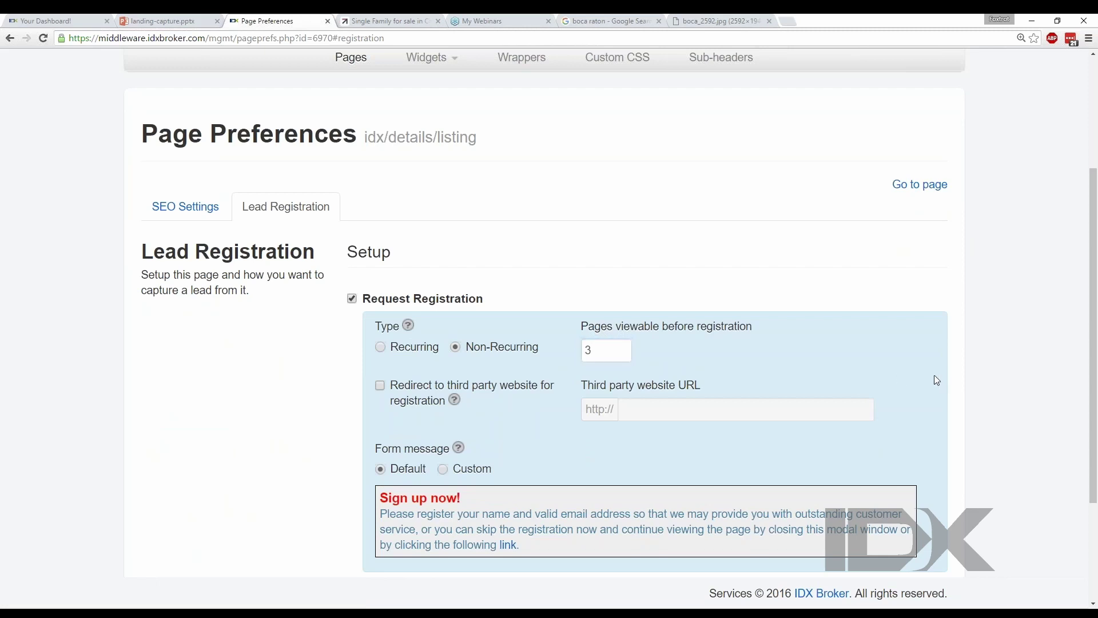
Enable Force Registration for the details page with 5 pages viewable before registration
scroll(935, 375, "down", 3)
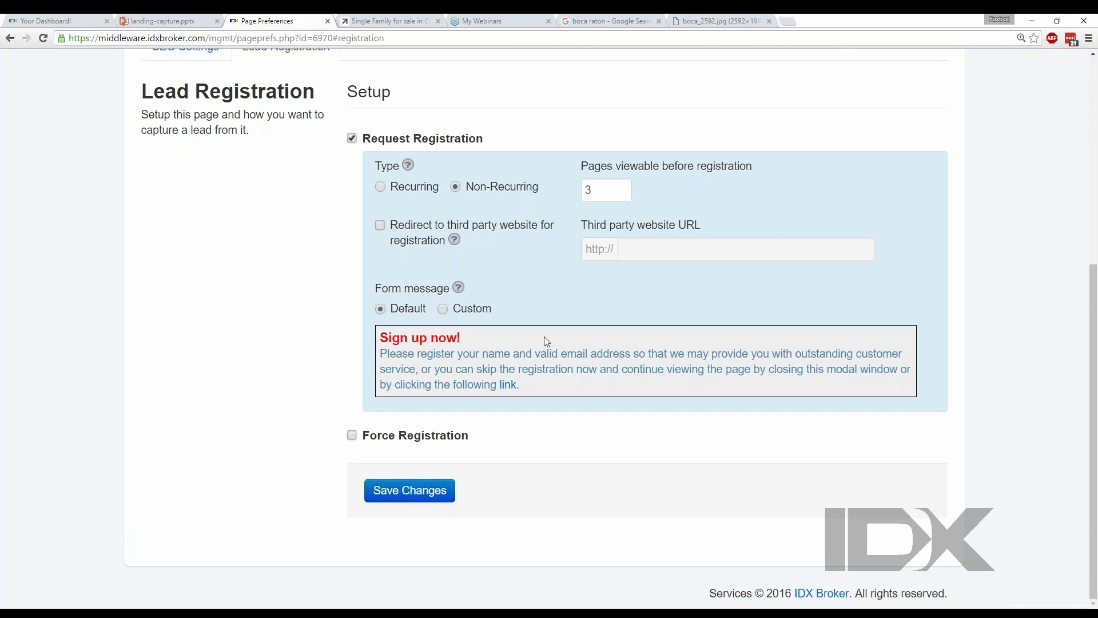
left_click(352, 436)
scroll(353, 444, "down", 3)
left_click(401, 315)
type("5")
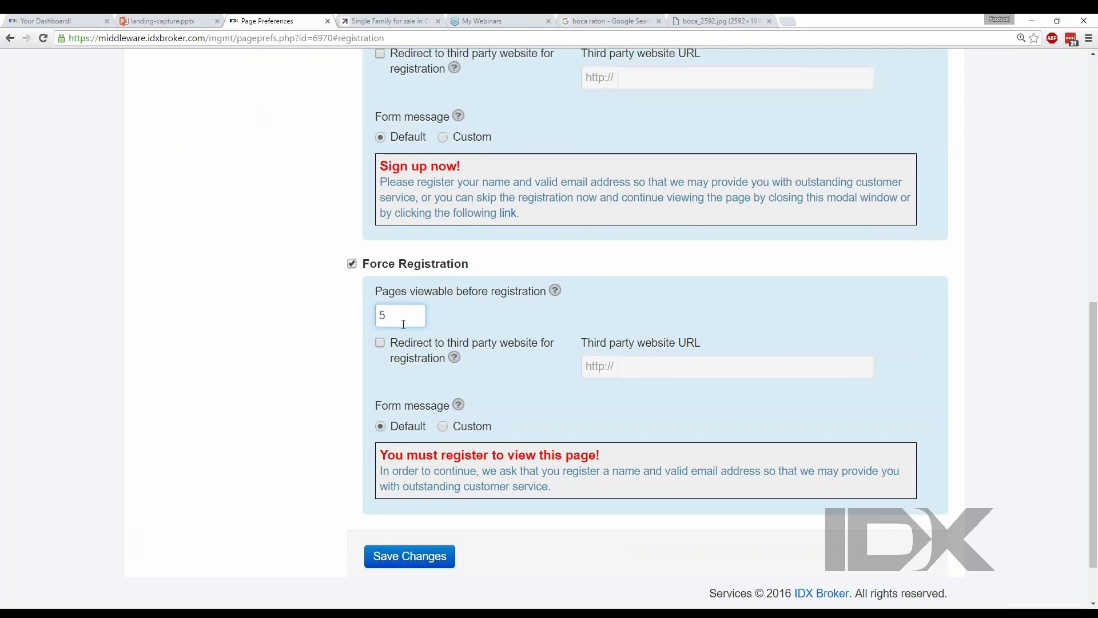
Save the details page's Request Registration and Force Registration rules
left_click(559, 385)
scroll(518, 384, "down", 1)
left_click(409, 501)
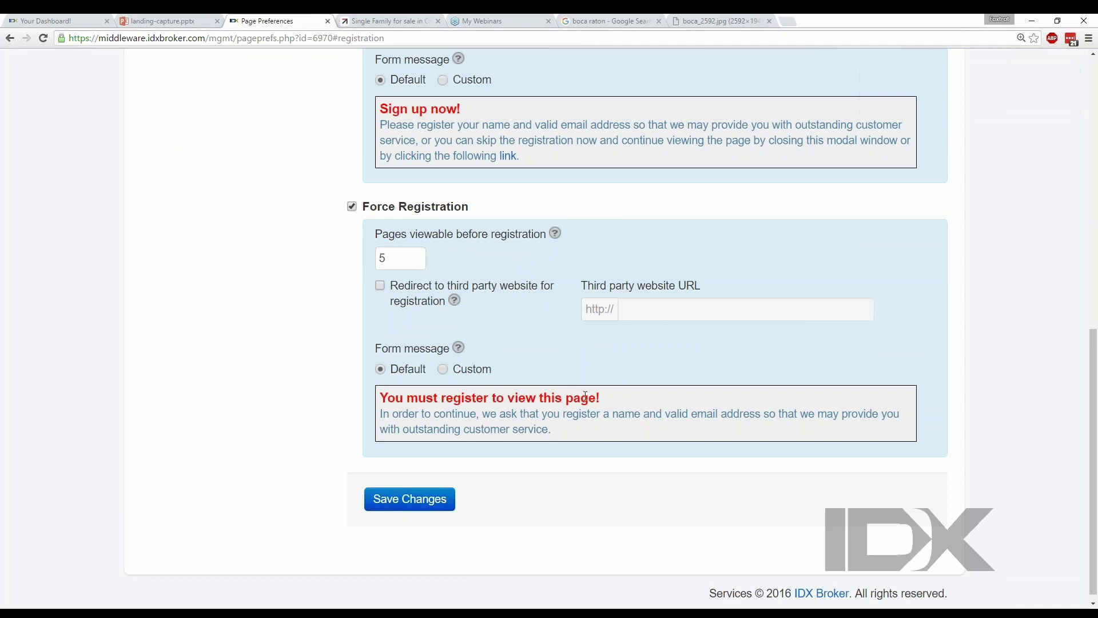
scroll(584, 396, "up", 3)
Test the registration rules by advancing through properties on the live listing site, and dismiss the sign-up form
left_click(389, 21)
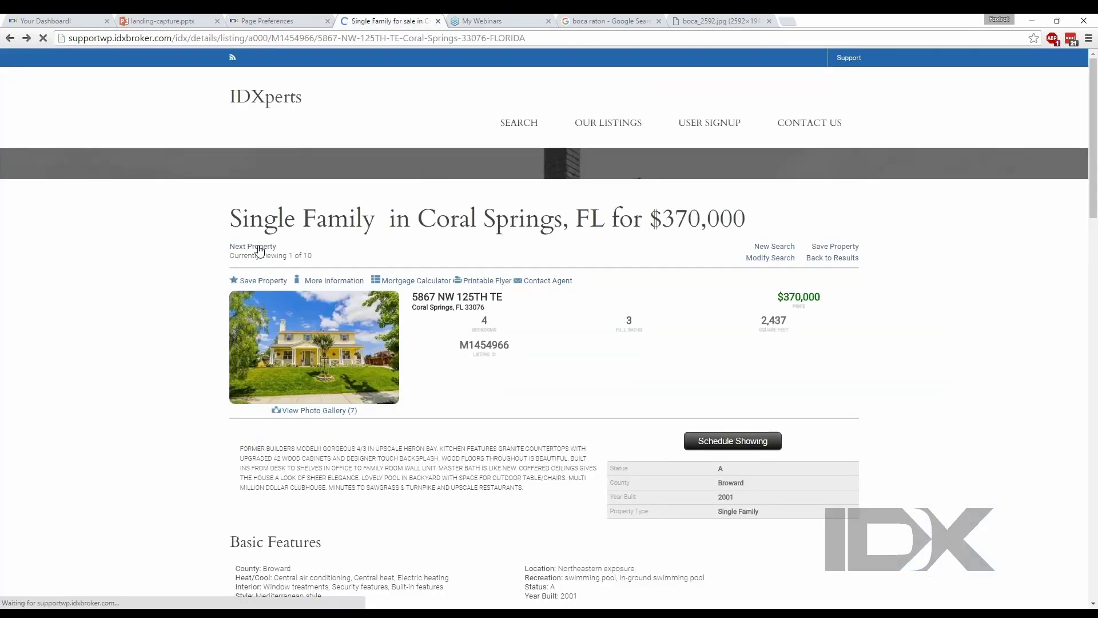
left_click(259, 247)
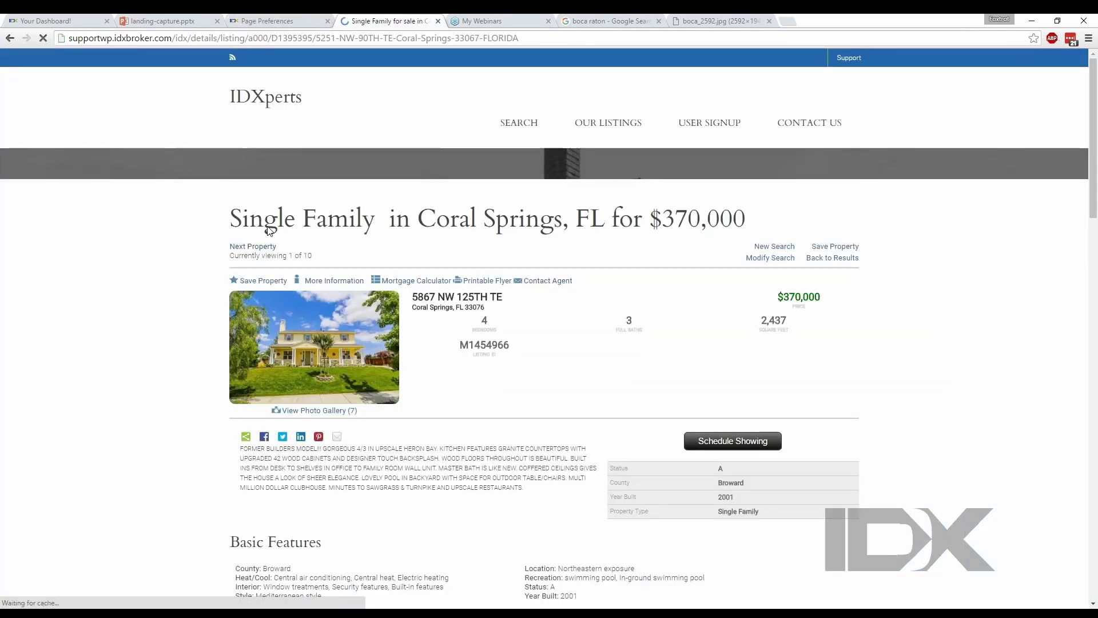
left_click(315, 247)
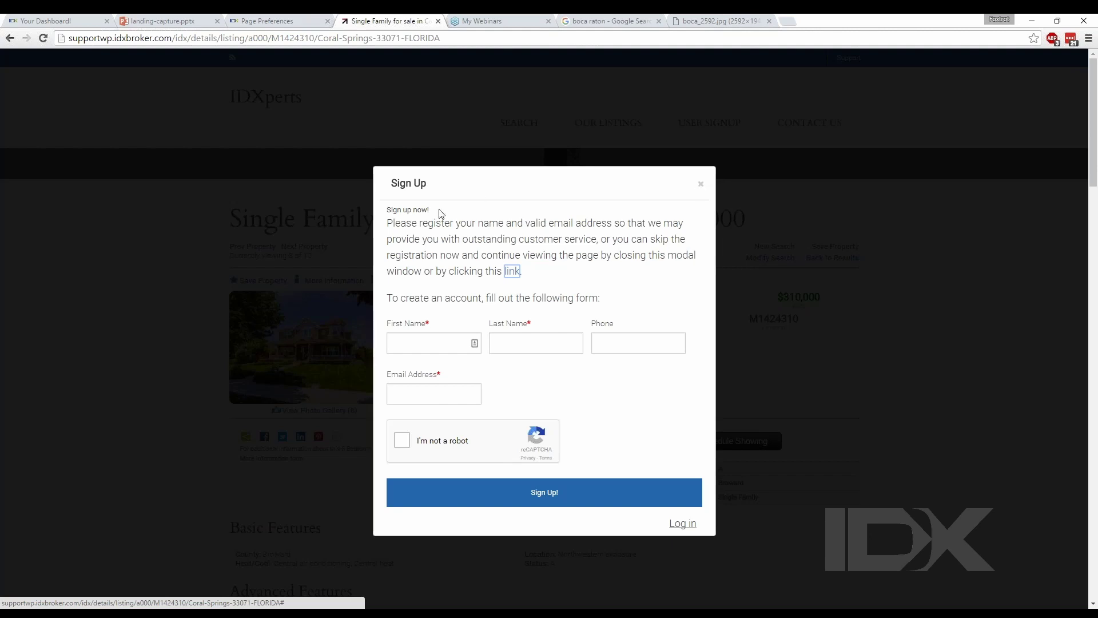
left_click(702, 188)
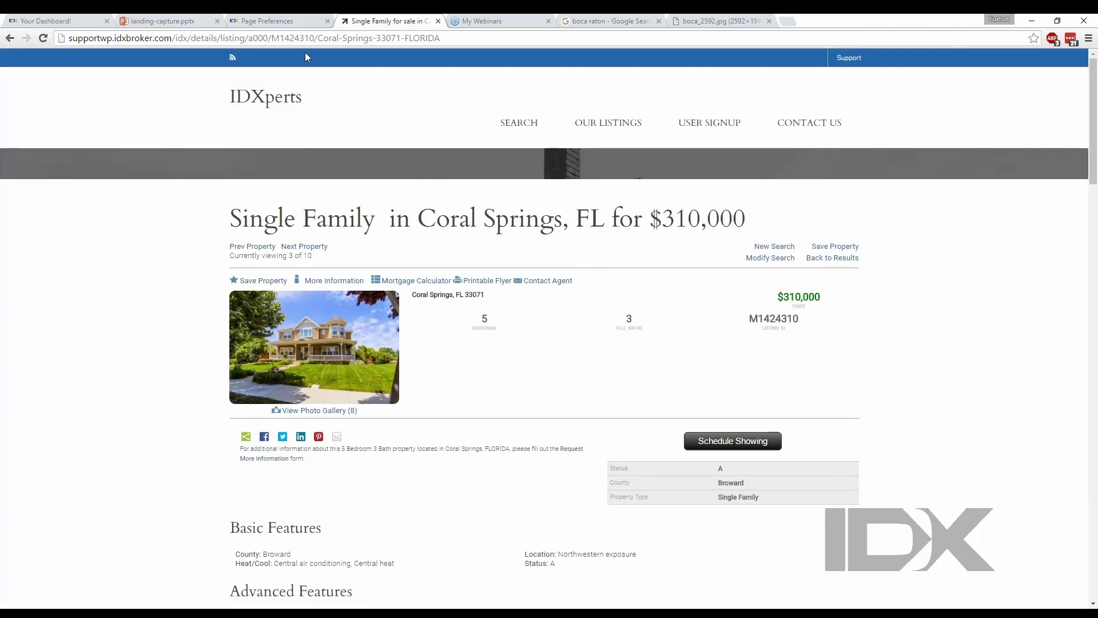
Try enabling Force Registration's redirect to a third-party website in the details page preferences, and revisit the live listing
left_click(285, 21)
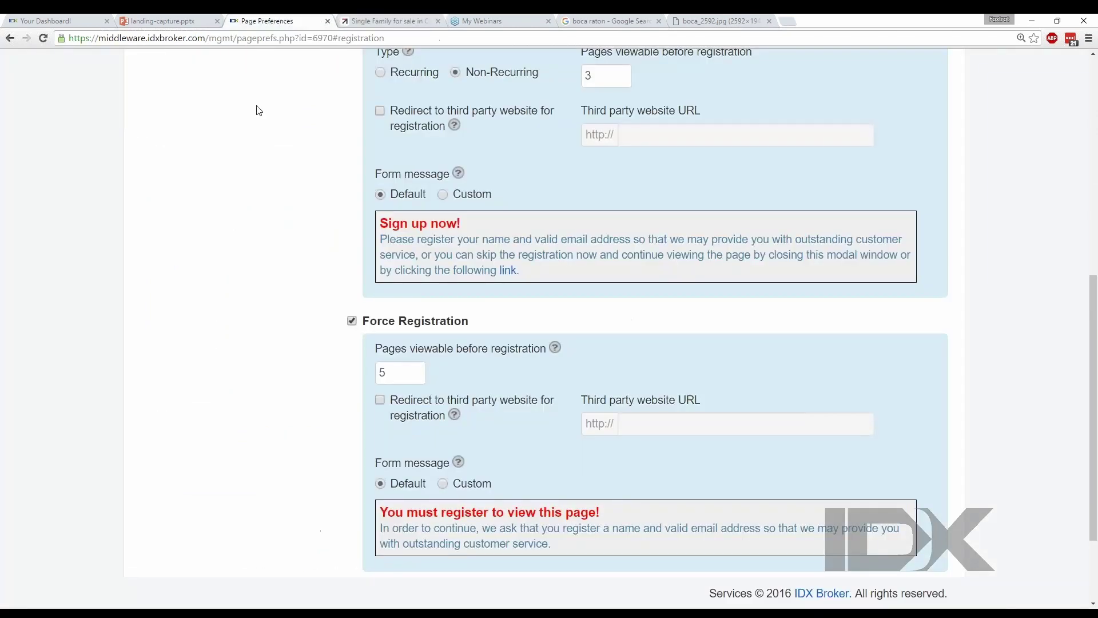
scroll(309, 172, "down", 1)
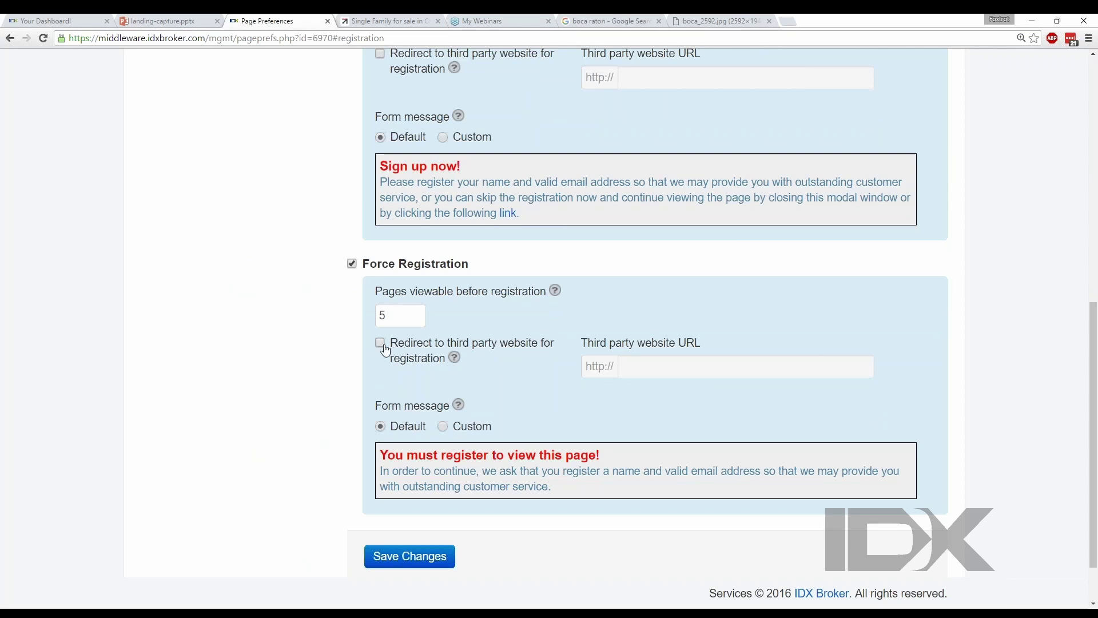
left_click(379, 342)
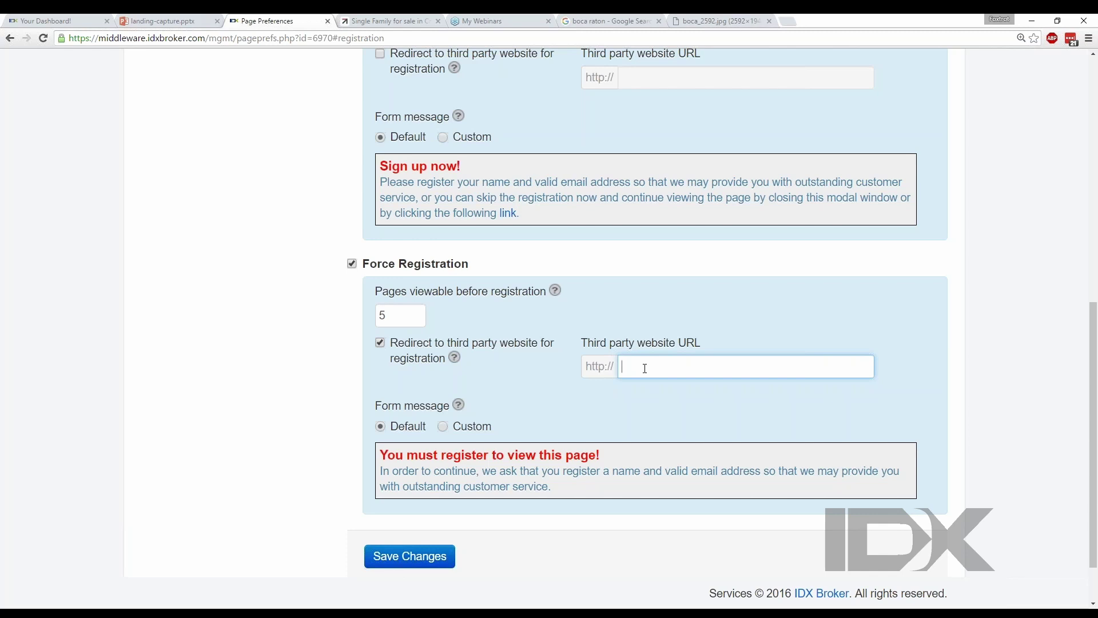
left_click(388, 21)
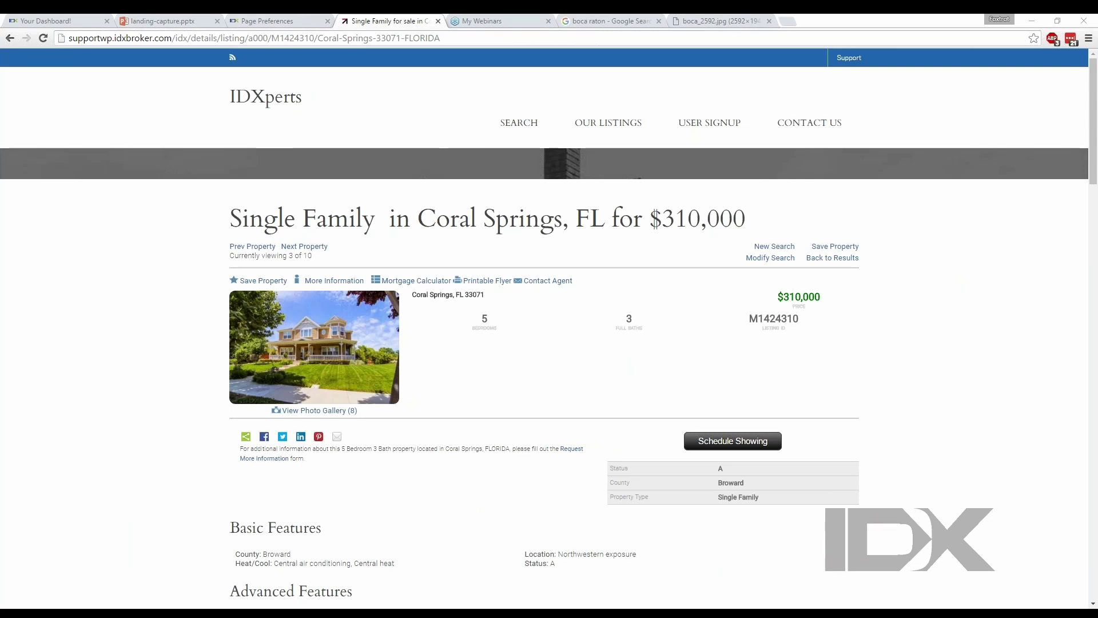
Open the account's Message Center and view its messages
scroll(270, 326, "up", 9)
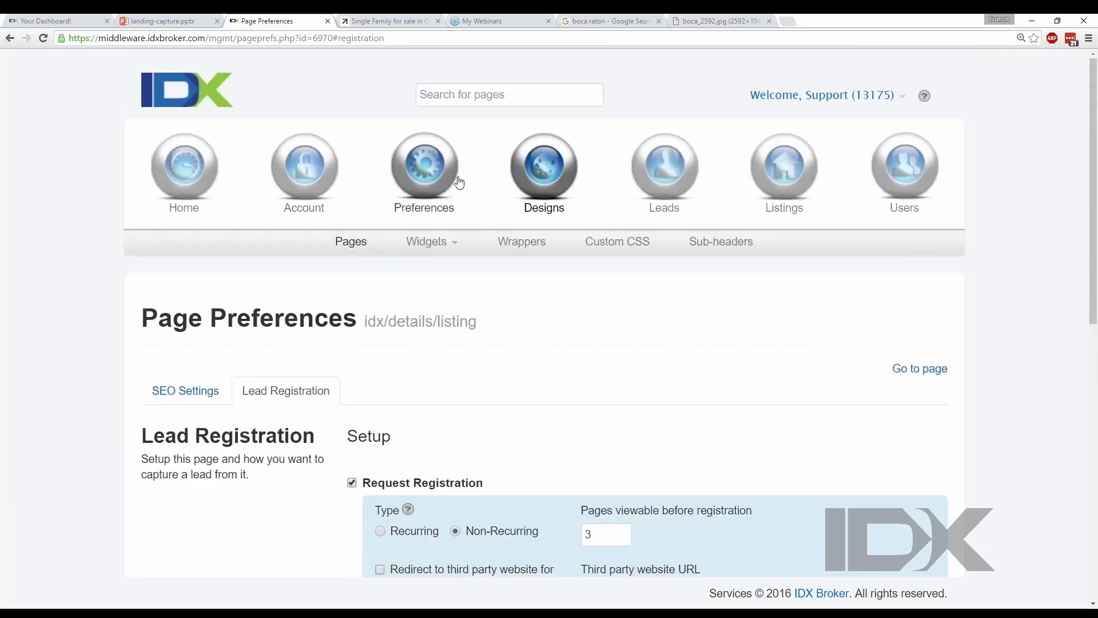
mouse_move(321, 181)
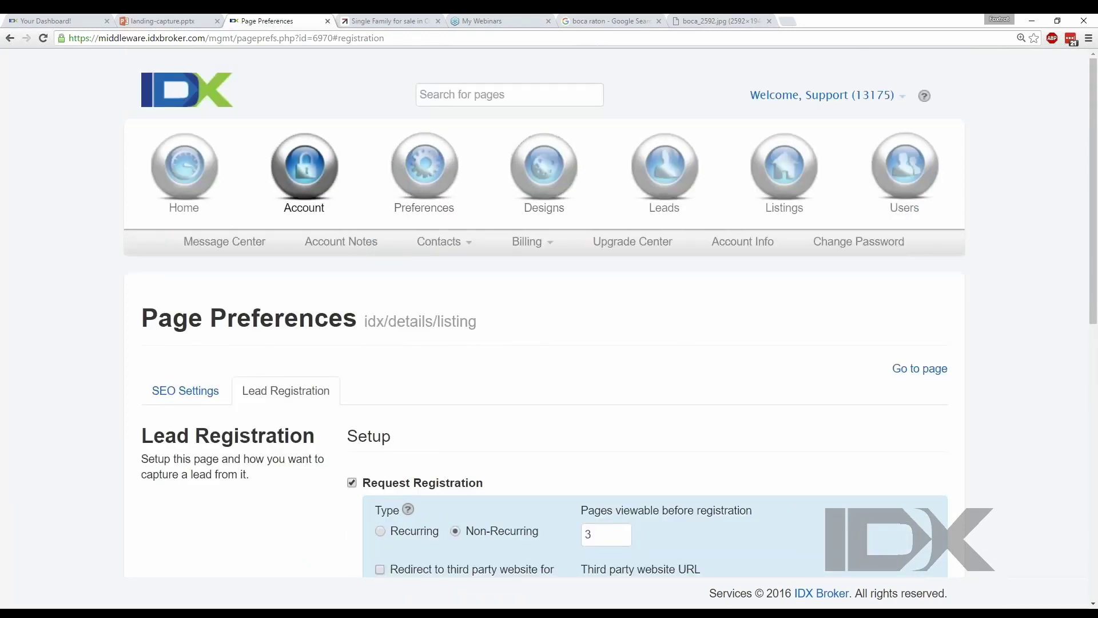
left_click(237, 243)
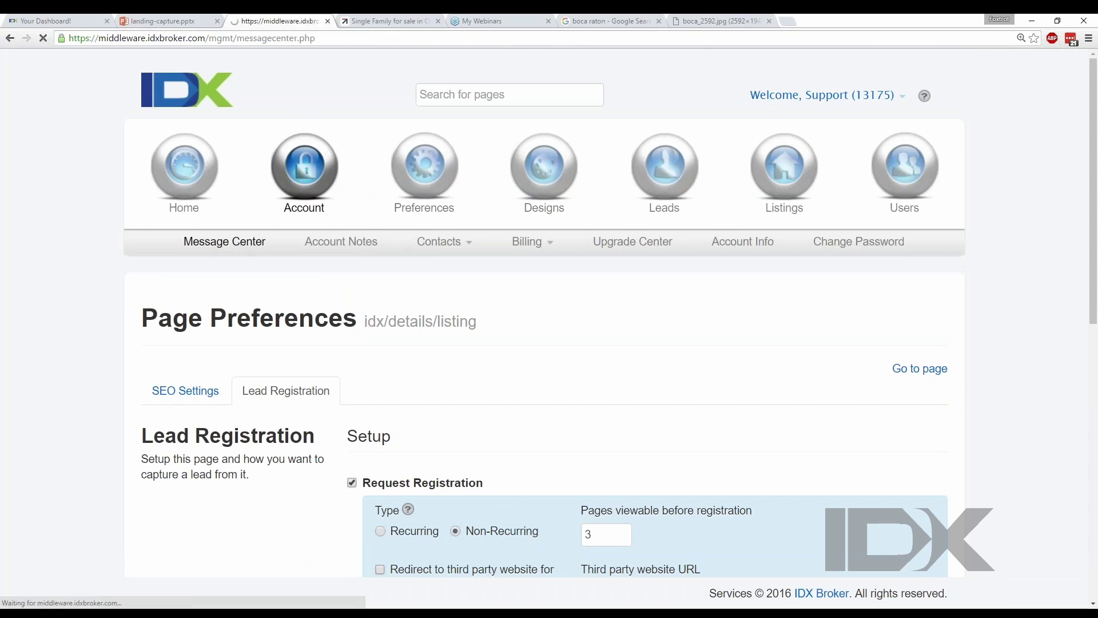
scroll(129, 281, "down", 1)
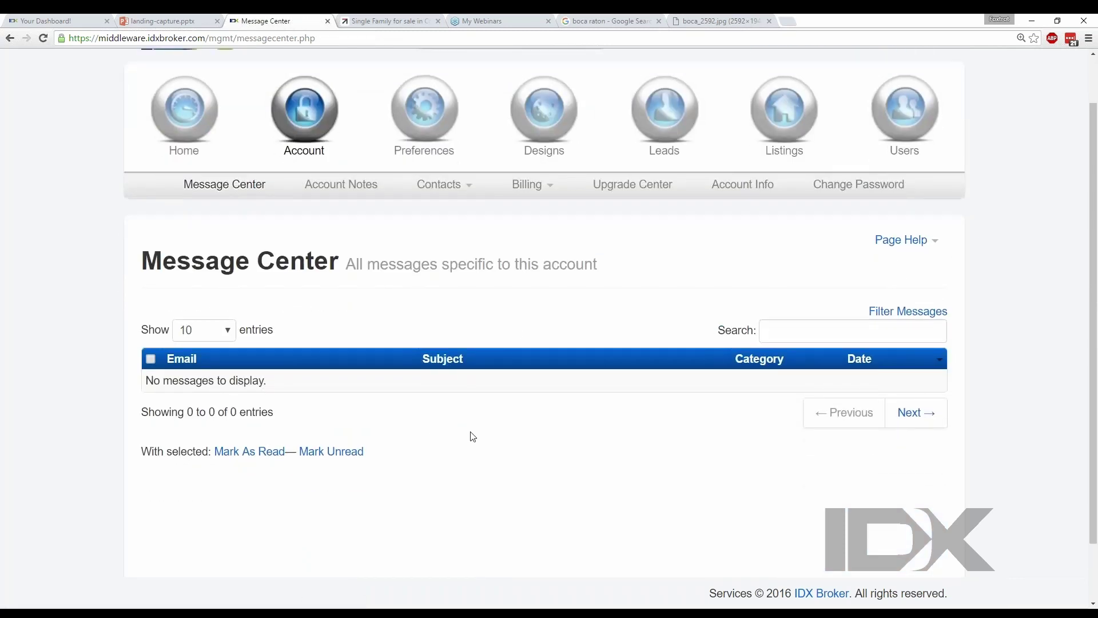
Open the lead management list and examine each lead's sign-up date, status, activity and available tools
mouse_move(663, 114)
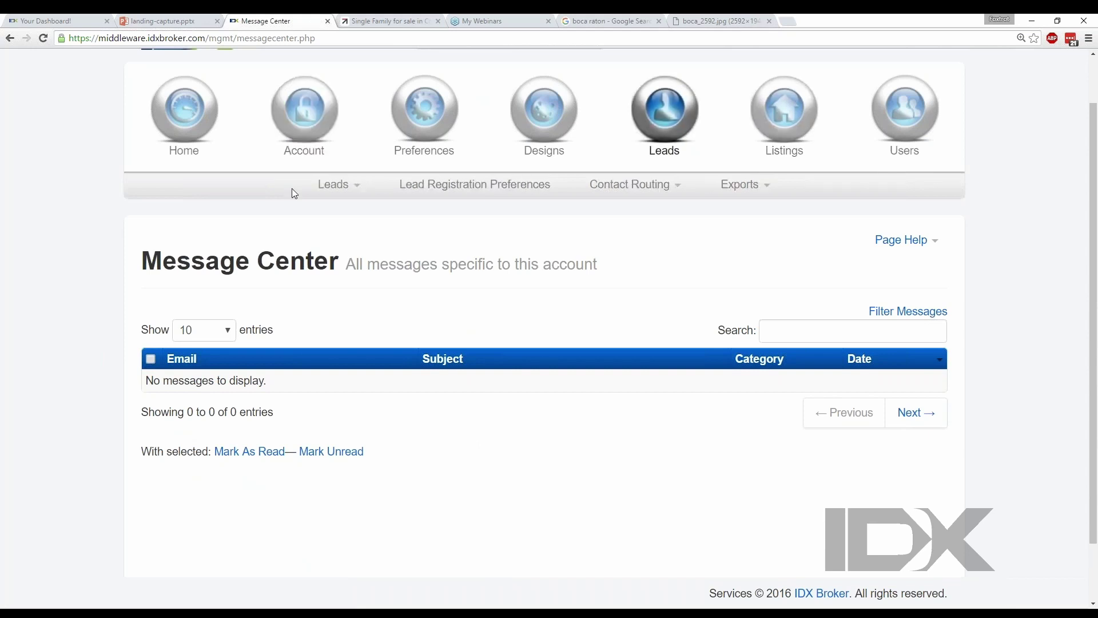
left_click(339, 185)
left_click(423, 211)
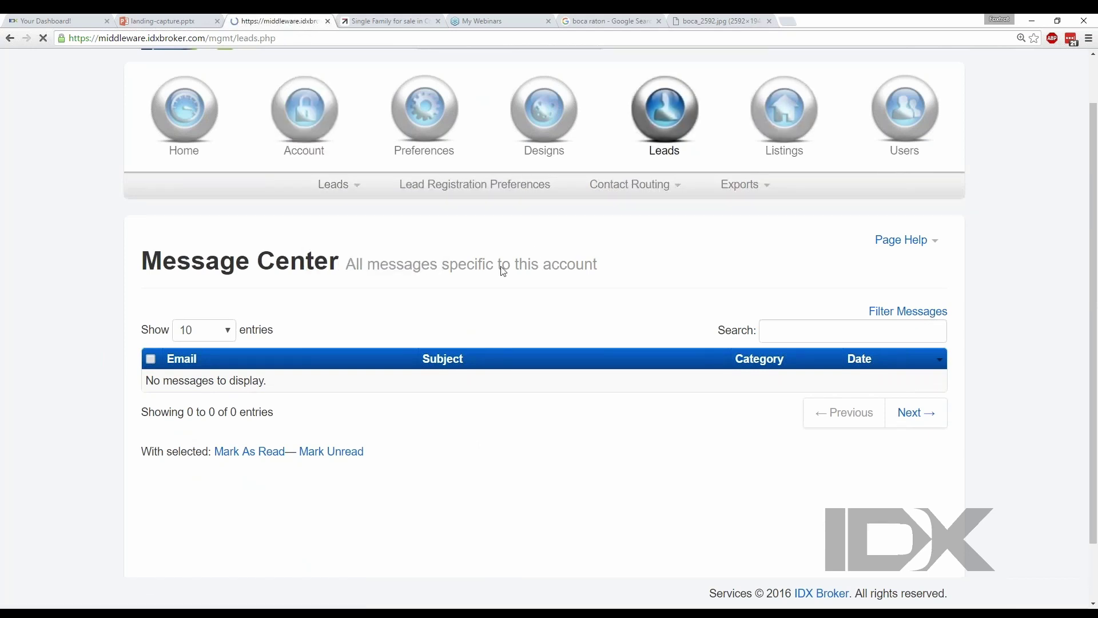
scroll(501, 272, "down", 5)
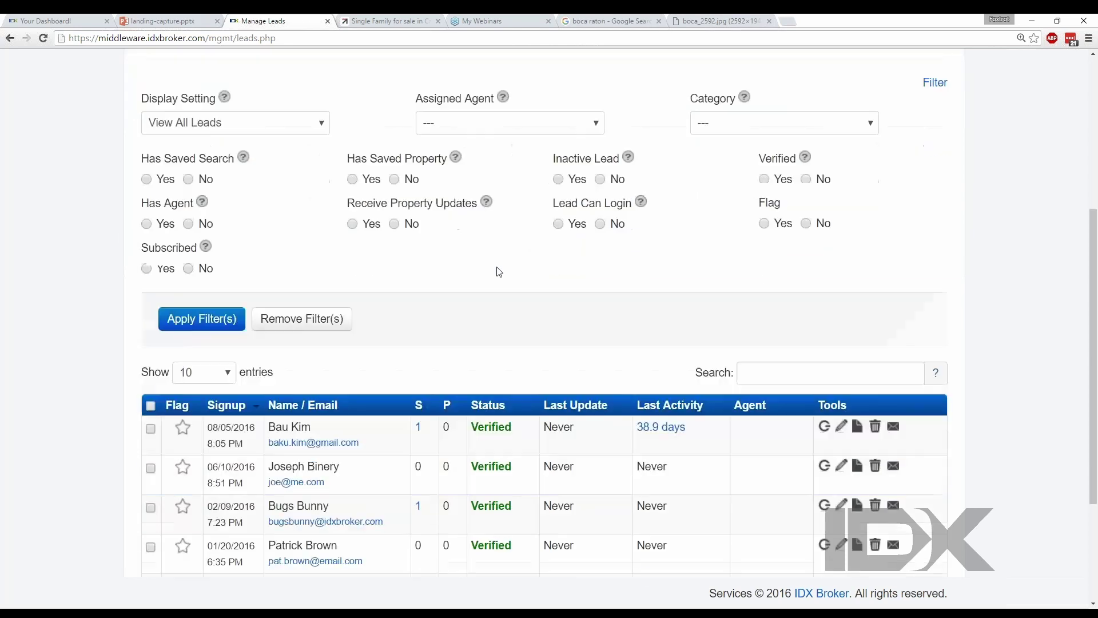
scroll(499, 271, "down", 3)
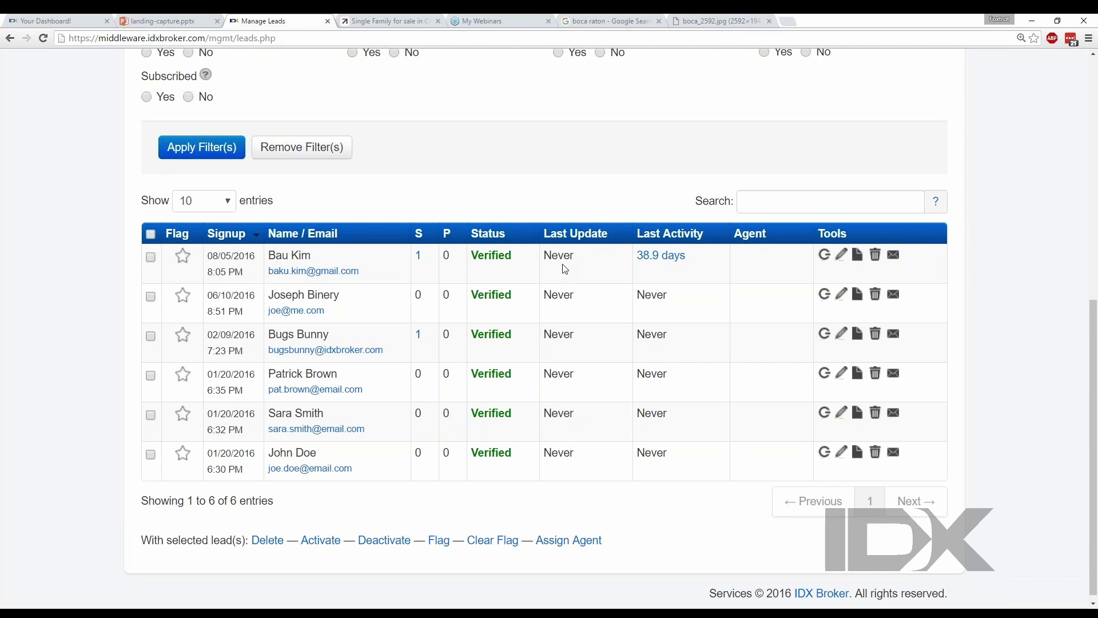
scroll(565, 269, "up", 1)
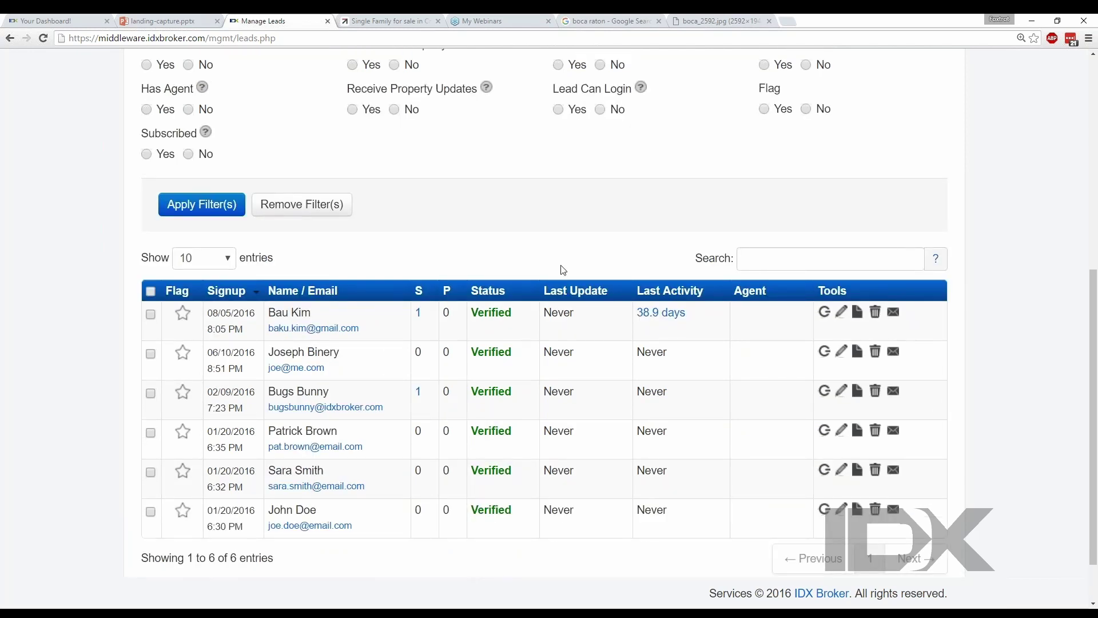
scroll(558, 289, "down", 1)
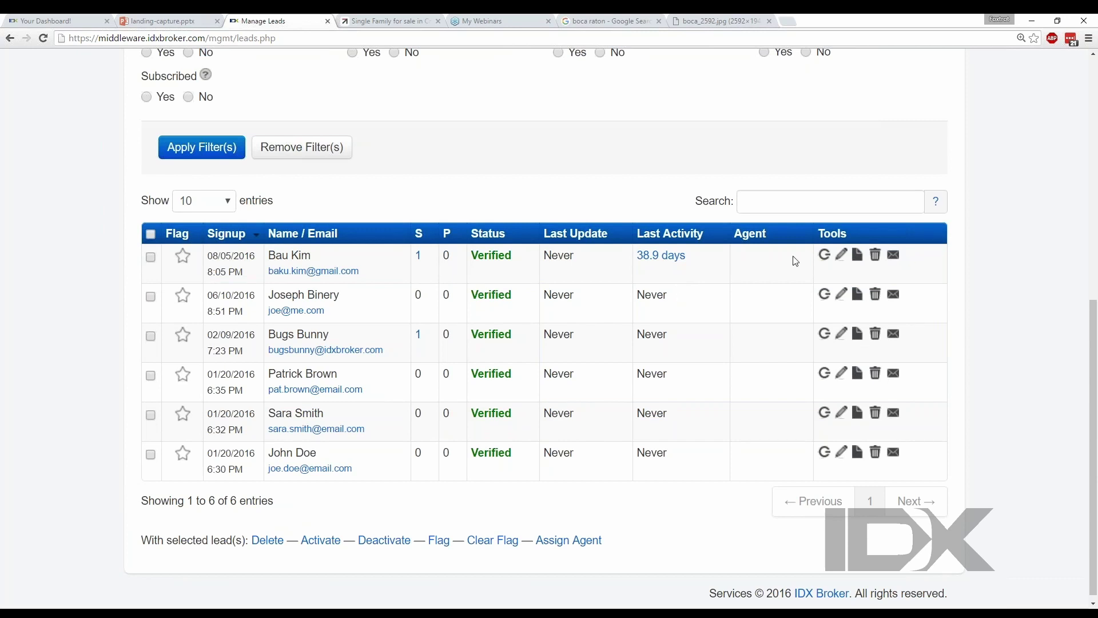
Open the record of the lead who signed up on 08/05/2016 and review their saved properties and saved searches
left_click(843, 258)
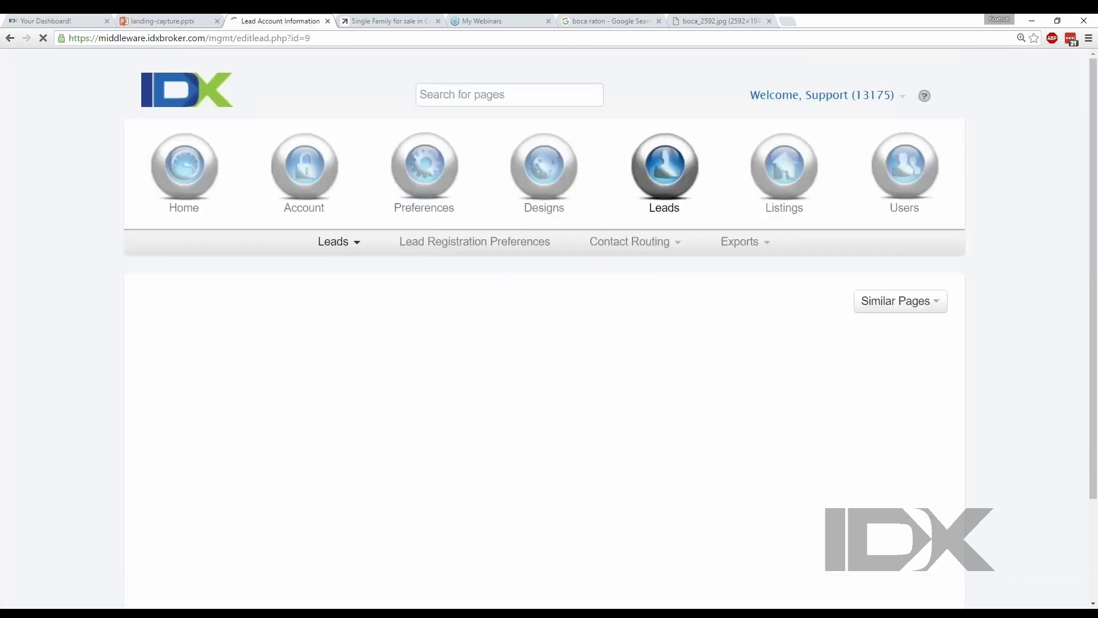
scroll(534, 292, "down", 2)
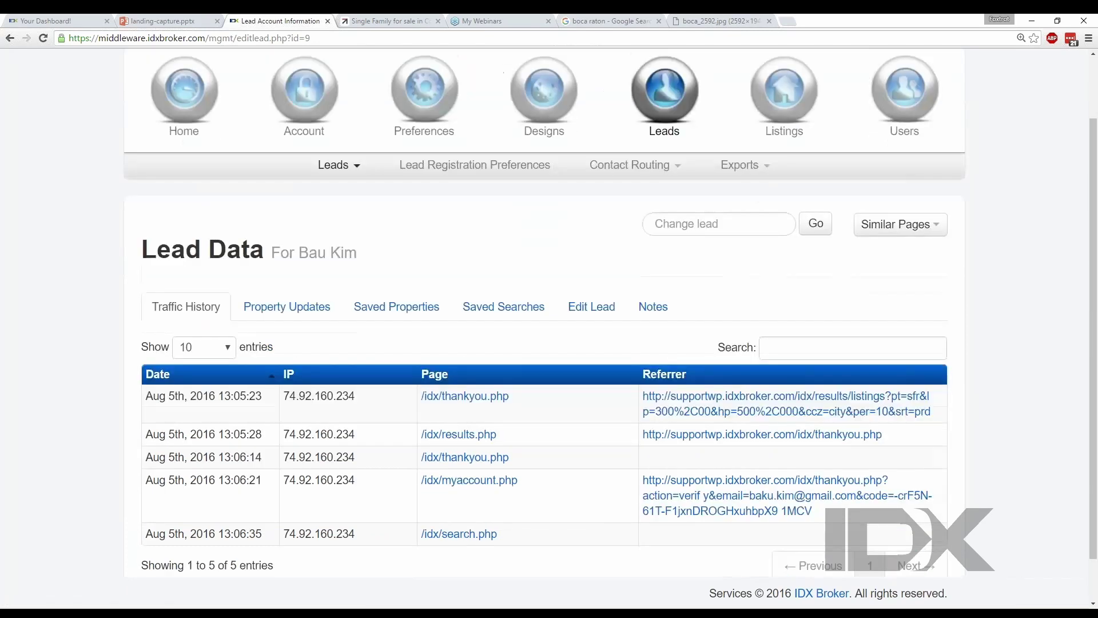
left_click(410, 262)
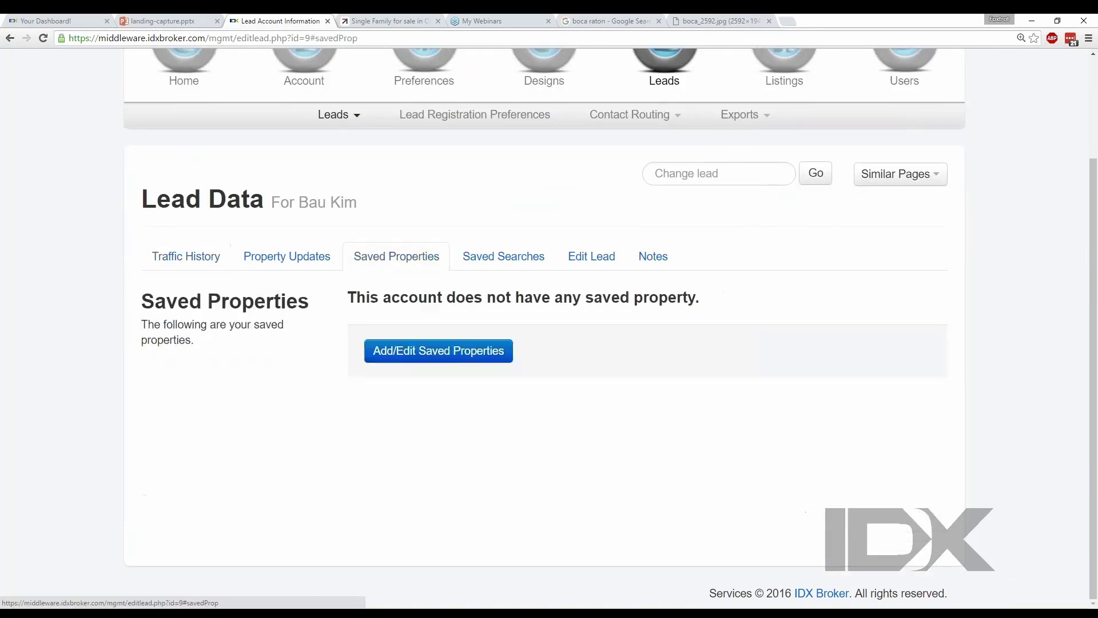
left_click(500, 264)
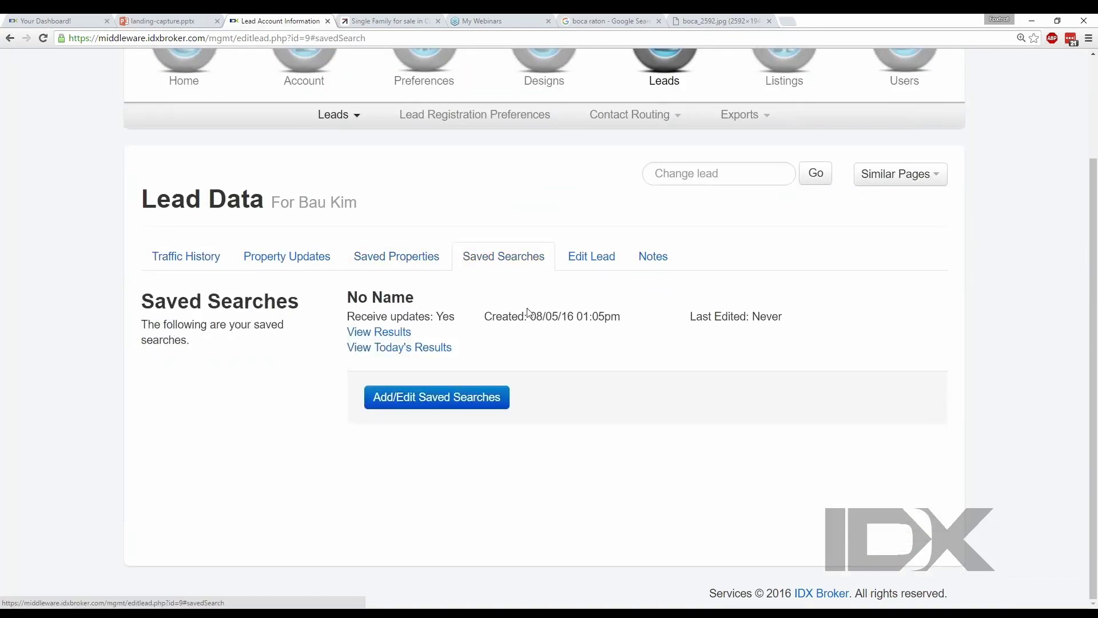
Check the lead's property updates and traffic history, and return to their saved searches
left_click(284, 254)
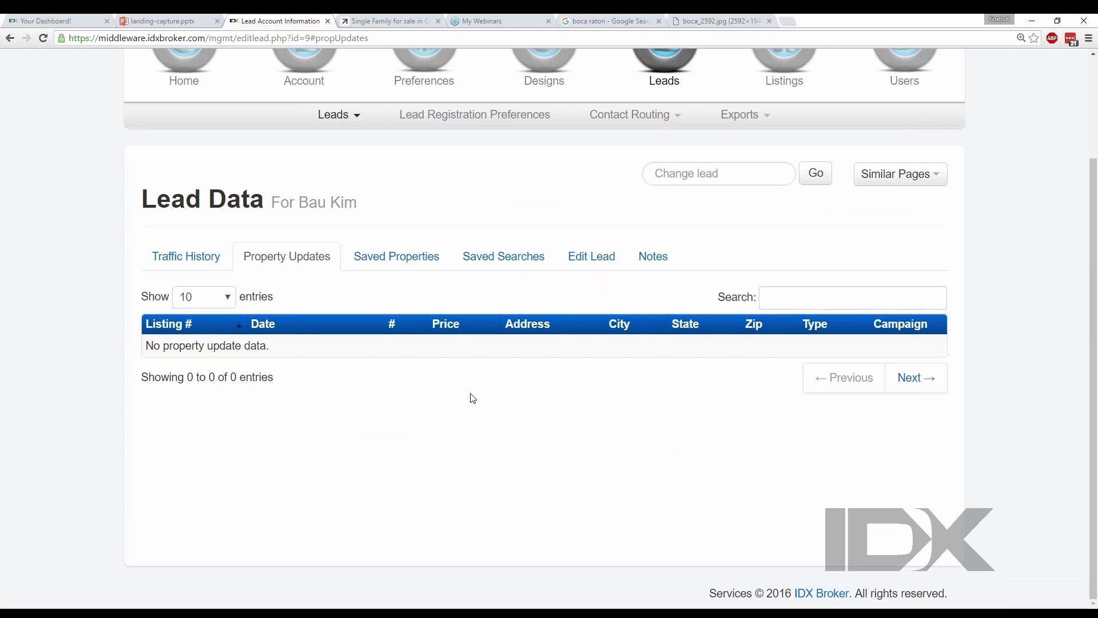
left_click(191, 252)
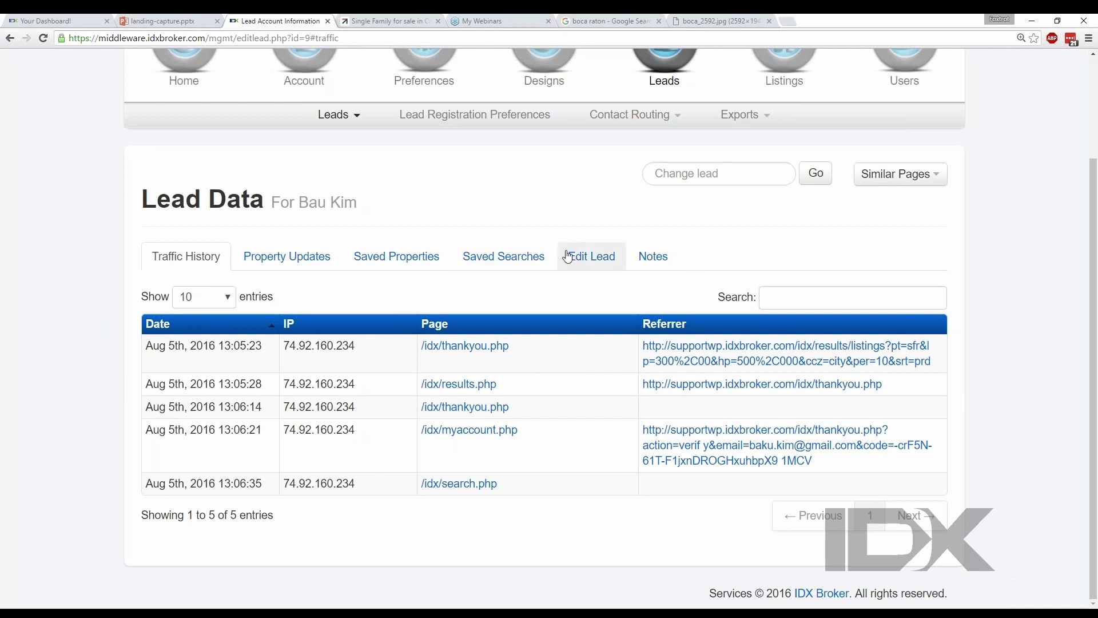
left_click(478, 258)
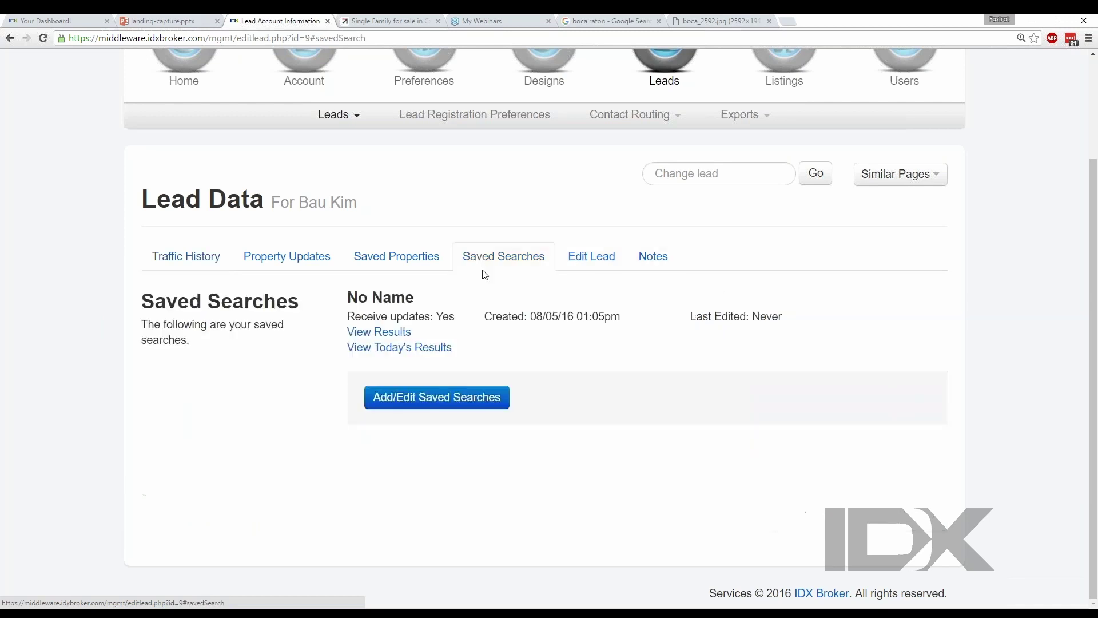
Read the lead's account notes and switch to the presentation's "Any Questions?" slide
left_click(653, 257)
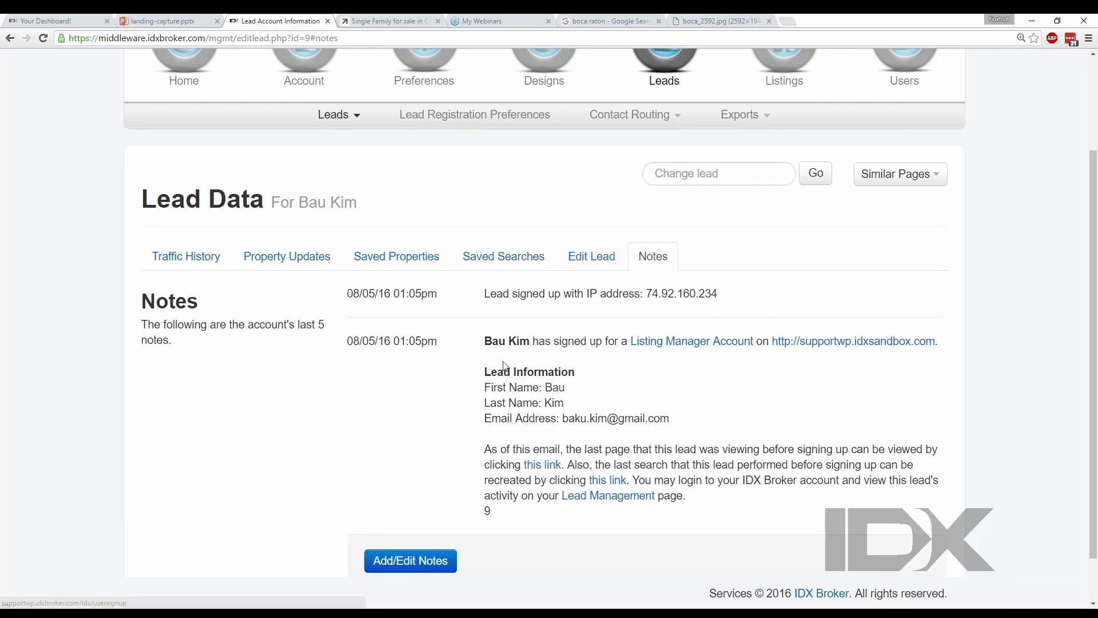
scroll(506, 366, "down", 1)
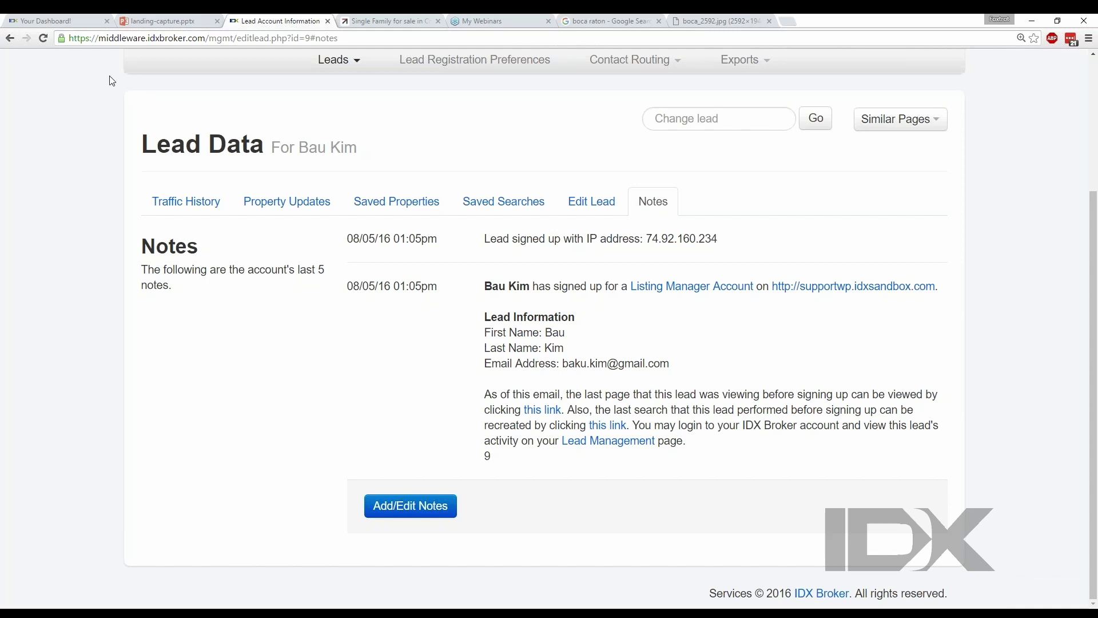
left_click(153, 23)
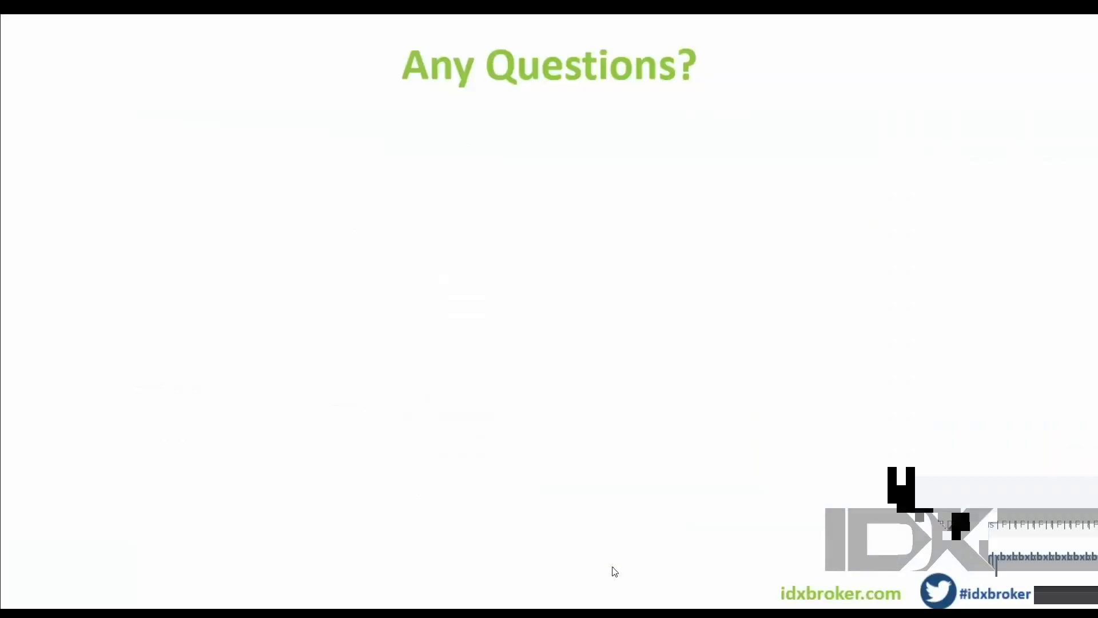